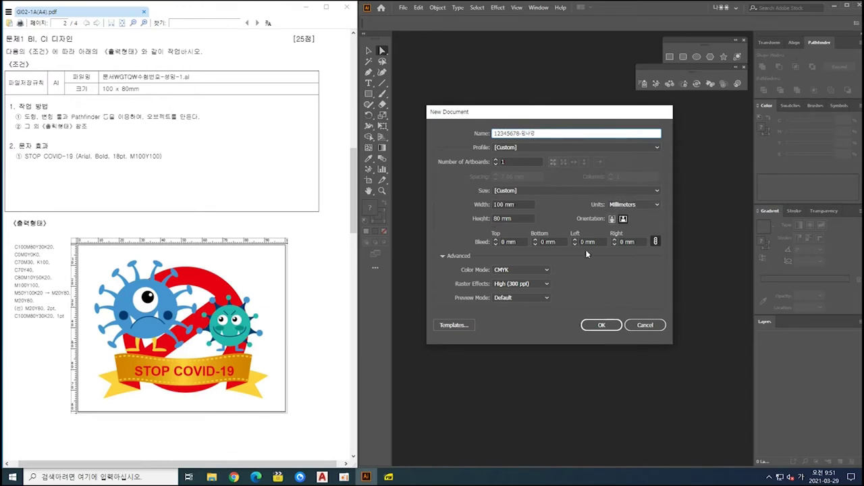
Create the 100 × 80 mm CMYK document in landscape orientation.
left_click(601, 324)
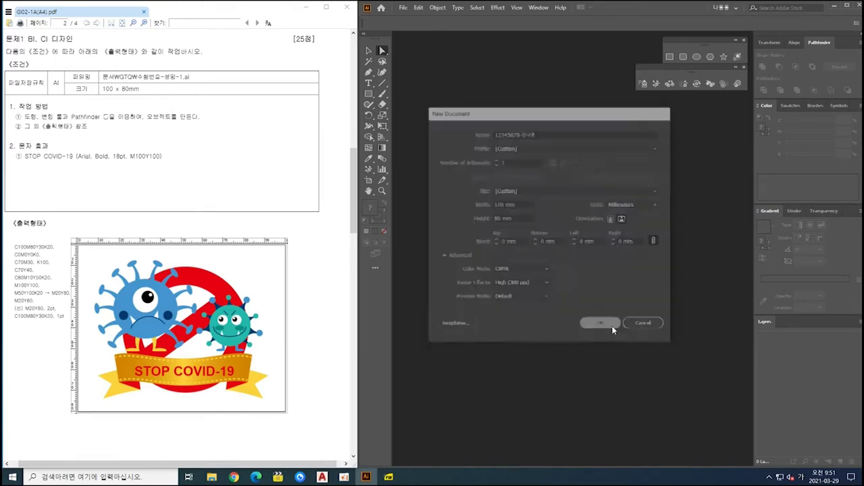
scroll(515, 218, "down", 1)
left_click_drag(484, 221, 564, 252)
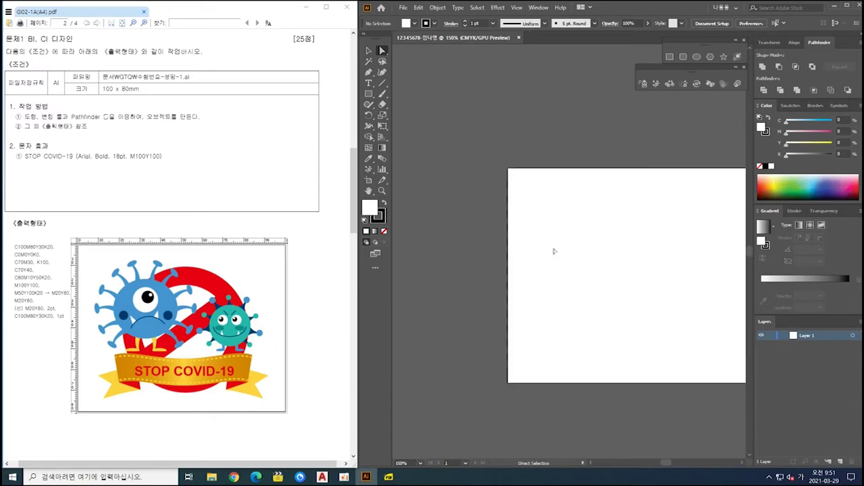
scroll(496, 221, "up", 1)
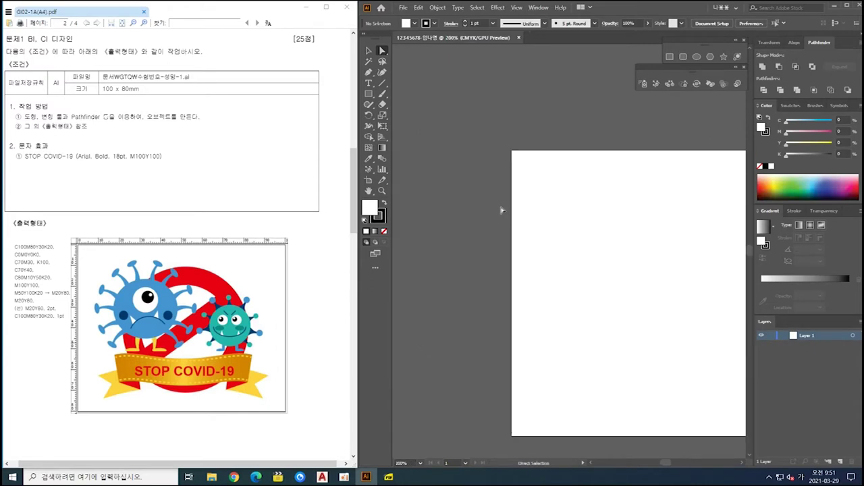
Beside the artboard, draw white strokeless squares of about 8.3 mm and duplicate them downward into a two-column swatch grid.
left_click(384, 231)
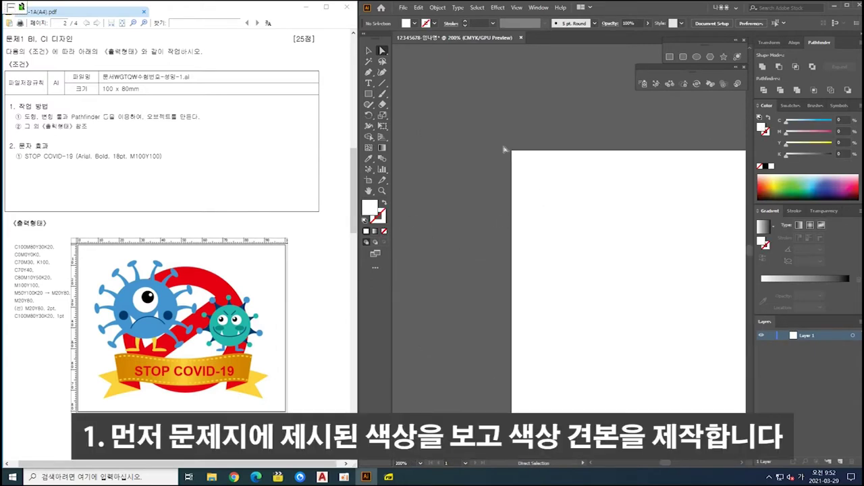
key("m")
left_click_drag(440, 149, 564, 237)
left_click_drag(498, 177, 493, 215)
key("ctrl+d")
key("ctrl+d")
key("ctrl+d")
key("ctrl+d")
key("ctrl+d")
key("ctrl+d")
left_click(534, 224)
Fill the first-row left swatch square with C100 M80 Y30 K20.
left_click(456, 166)
left_click_drag(845, 119, 790, 121)
type("100")
key("Tab")
type("80")
key("Tab")
type("30")
key("Tab")
type("20")
key("Tab")
Fill the second-row left swatch square with C70 M30.
key("a")
left_click(458, 195)
left_click(842, 119)
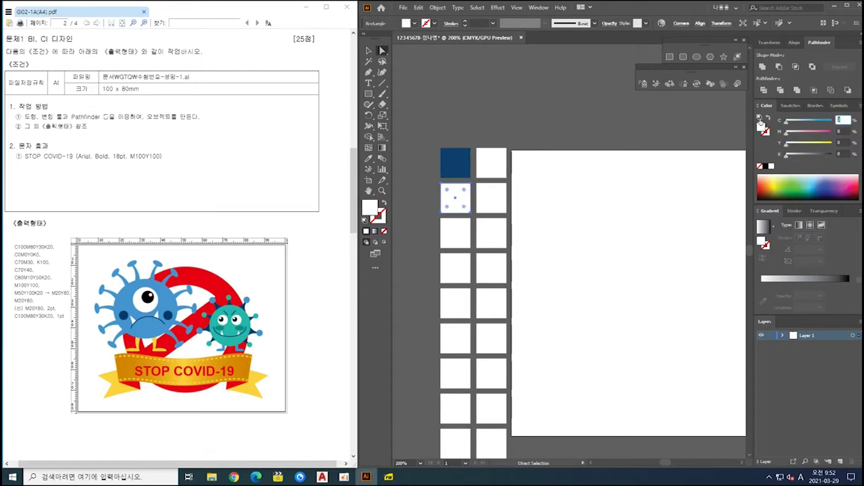
type("70")
key("Tab")
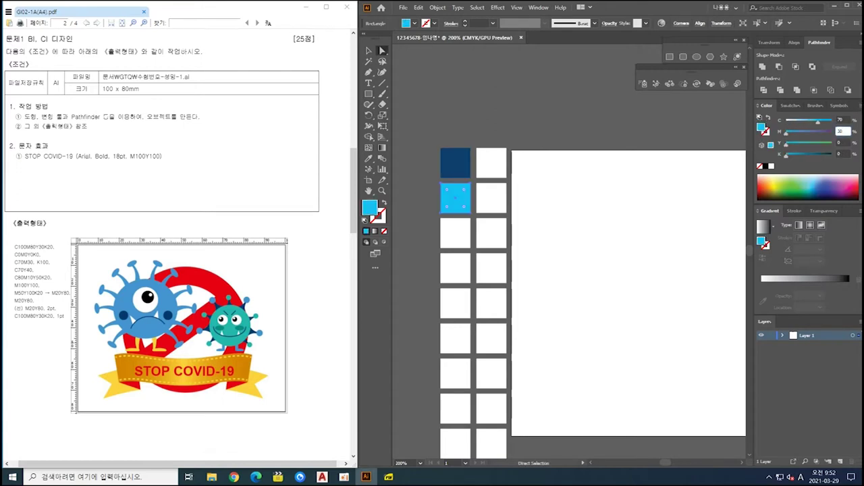
type("30")
key("Return")
Fill the second-row right swatch square with K100.
left_click(491, 198)
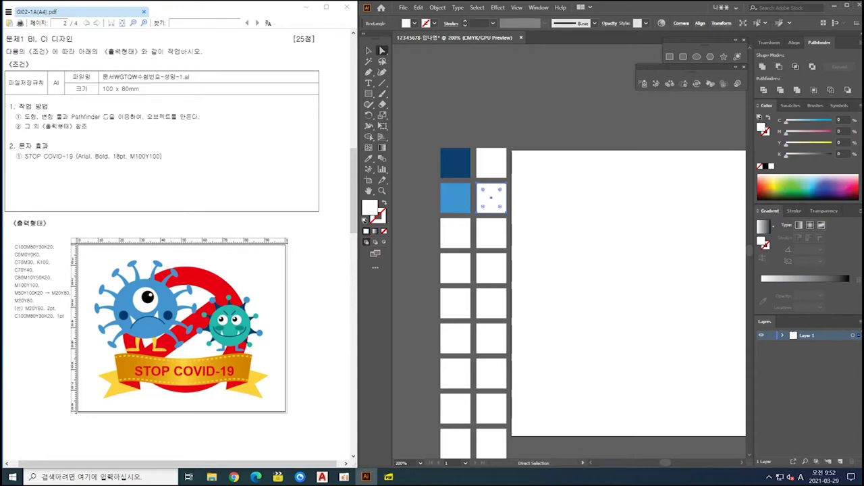
left_click(843, 154)
type("100")
key("Return")
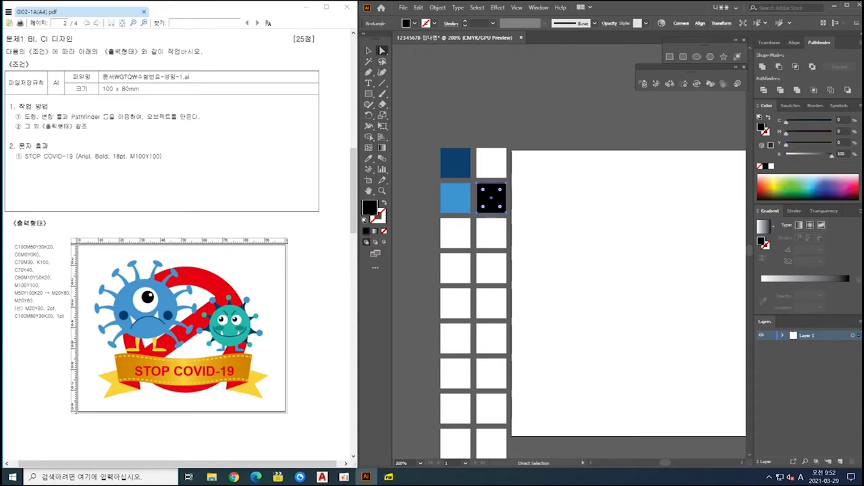
Fill the third-row left swatch square with C70 Y40.
left_click(455, 233)
left_click(843, 121)
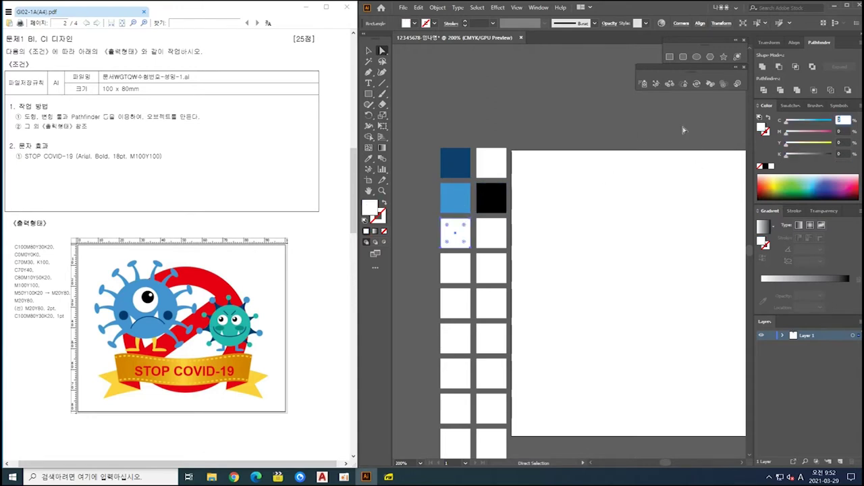
type("70")
key("Tab")
key("Tab")
type("40")
key("Return")
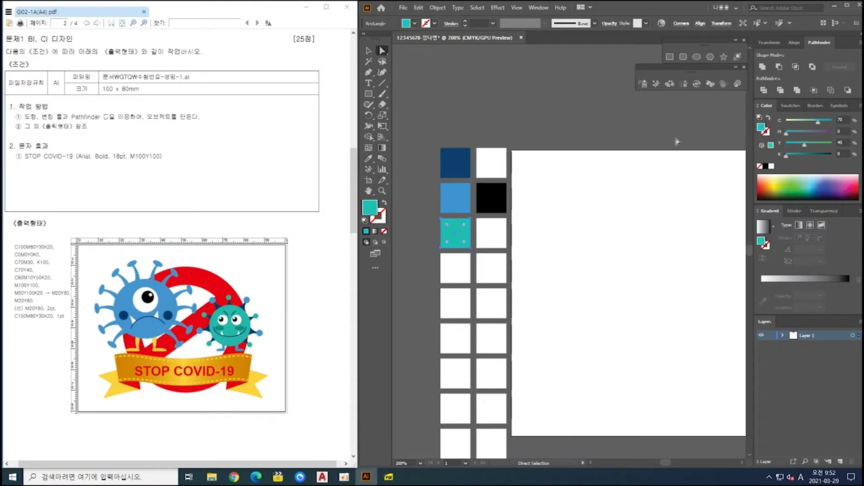
Fill the third-row right swatch square with C80 M10 Y50 K20.
left_click(484, 233)
left_click(844, 121)
type("80")
key("Tab")
type("10")
key("Tab")
type("50")
key("Tab")
type("20")
key("Return")
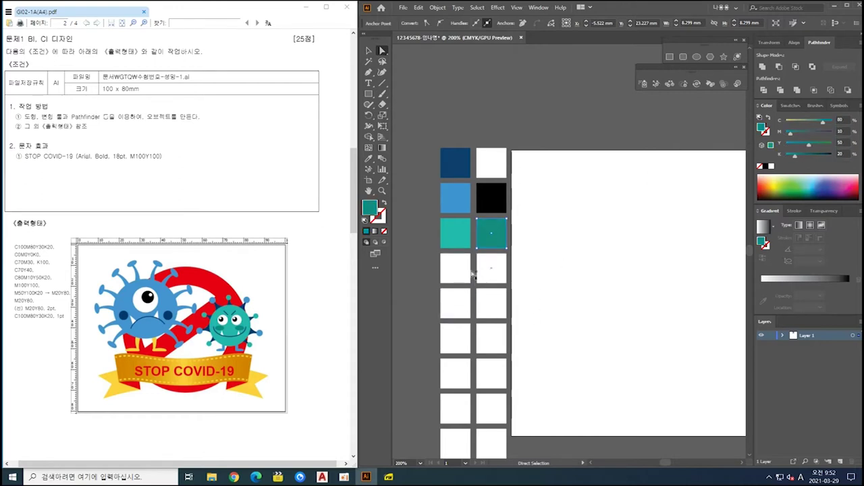
Fill the fourth-row left swatch square with M100 Y100.
left_click(467, 272)
left_click(843, 131)
type("10")
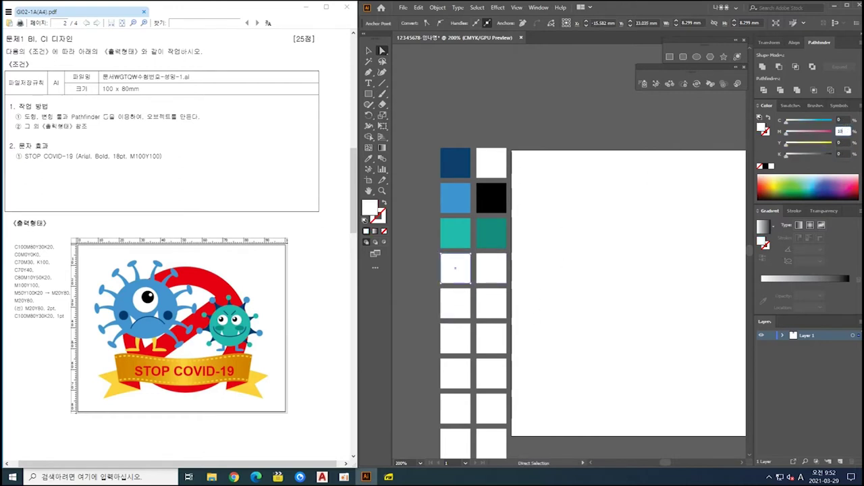
type("0")
key("Tab")
type("100")
key("Return")
Apply a linear gradient to the fourth-row right square and set its starting color stop to M50 Y100 K20.
left_click(495, 275)
left_click(770, 230)
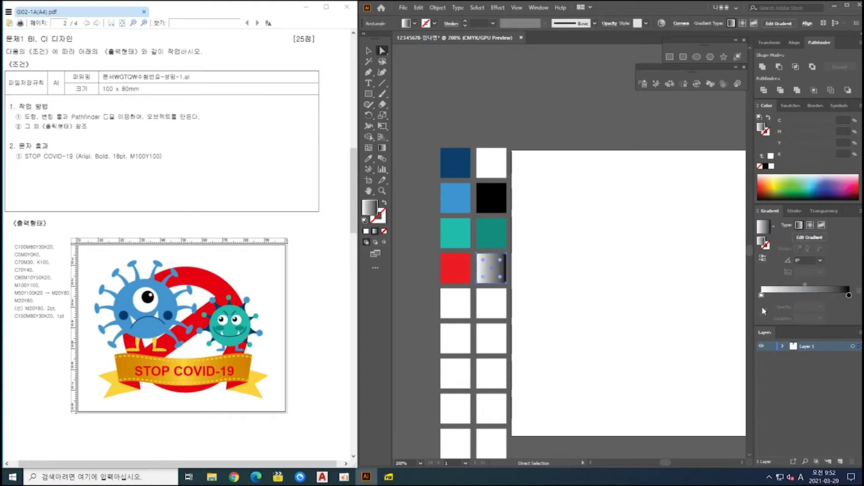
double_click(762, 297)
left_click(847, 305)
left_click(821, 338)
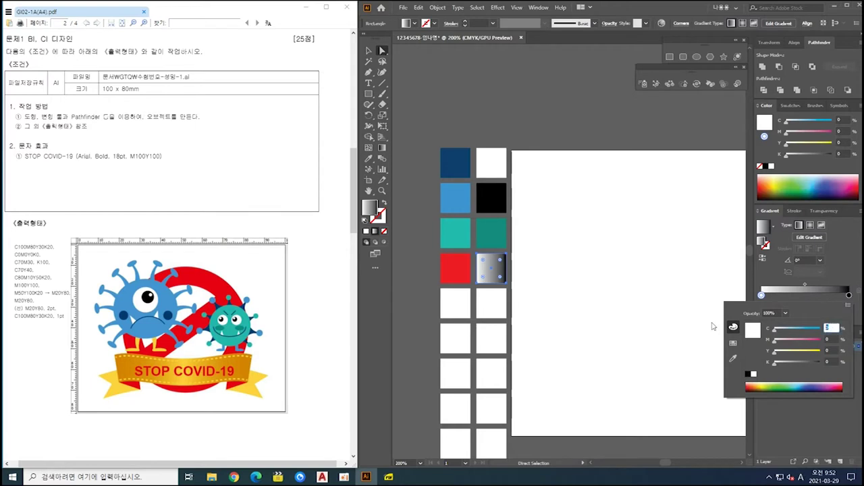
key("Tab")
type("50")
key("Tab")
key("Tab")
type("20")
key("Return")
Set the gradient's end color stop to CMYK with M20 Y80 K0.
double_click(849, 295)
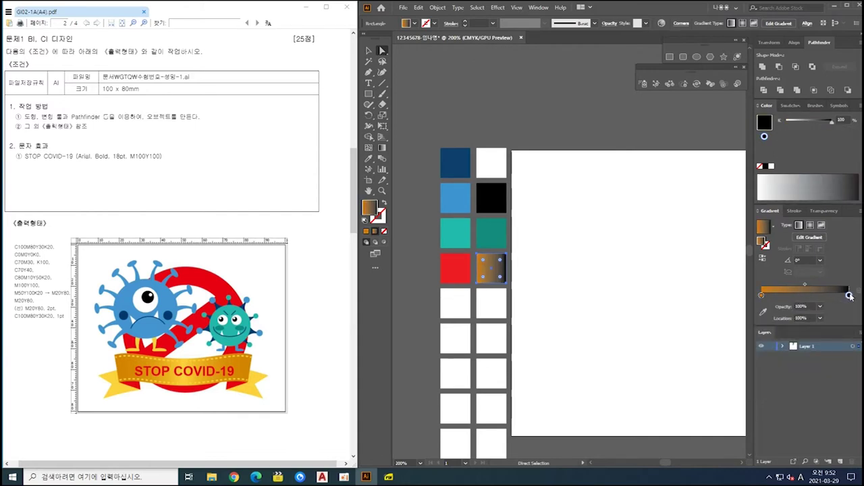
left_click(847, 308)
left_click(810, 336)
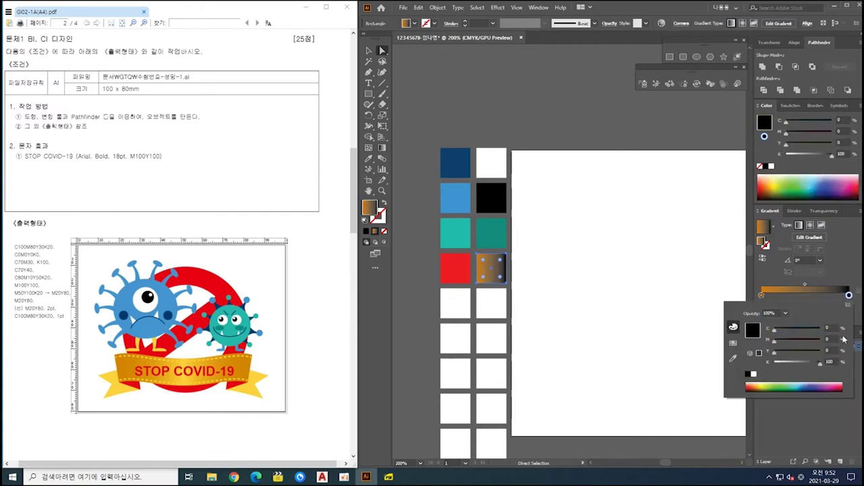
left_click(835, 327)
key("Tab")
type("20")
key("Tab")
type("80")
key("Tab")
type("0")
key("Return")
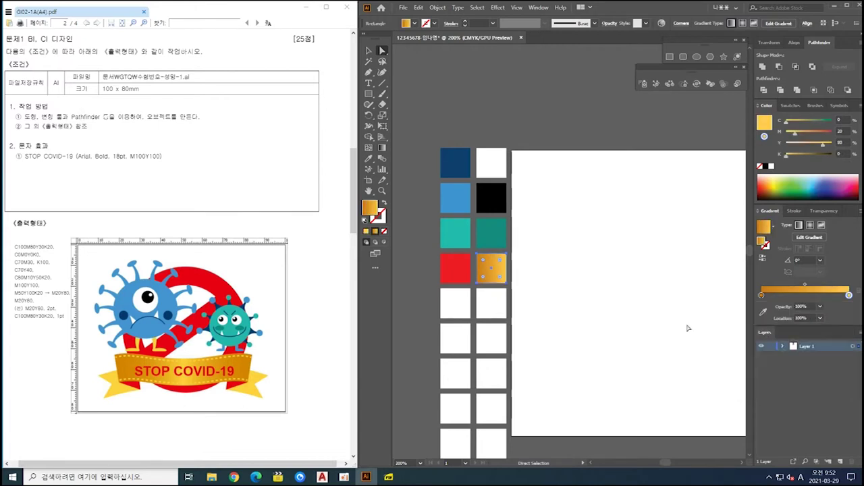
left_click(611, 299)
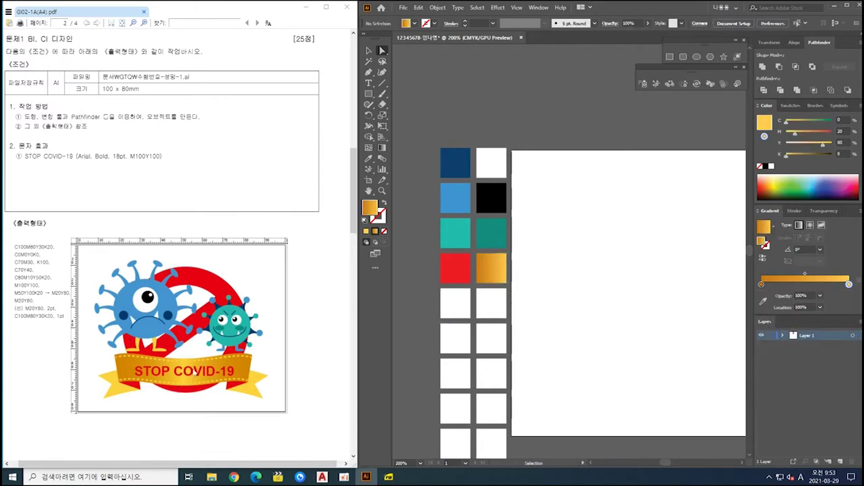
Move the gradient's yellow stop to the middle and copy the dark orange stop to the far end.
left_click(491, 268)
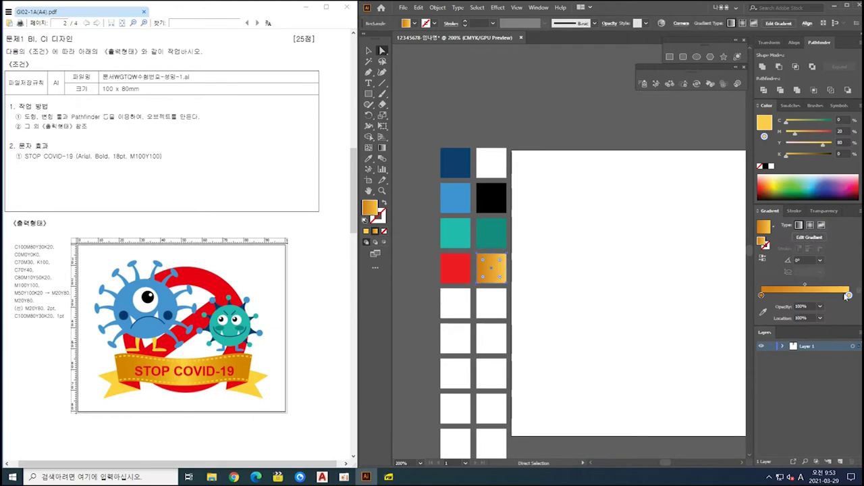
left_click_drag(849, 296, 813, 296)
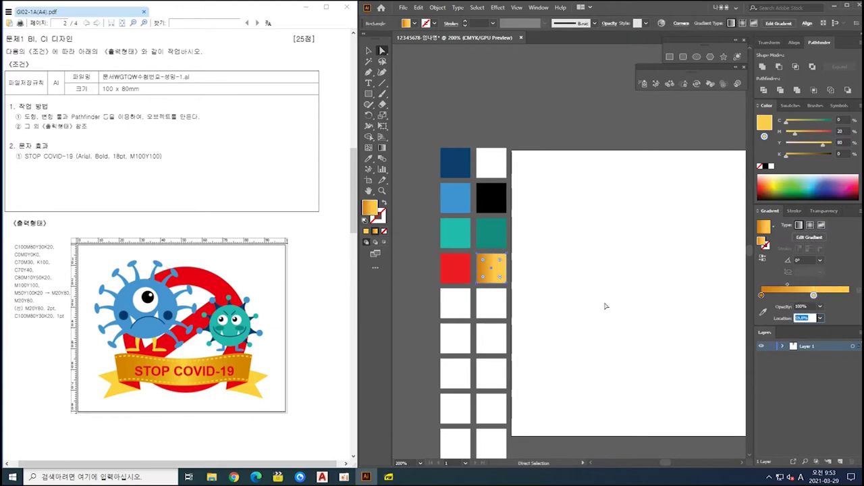
key("Return")
left_click_drag(762, 296, 849, 296)
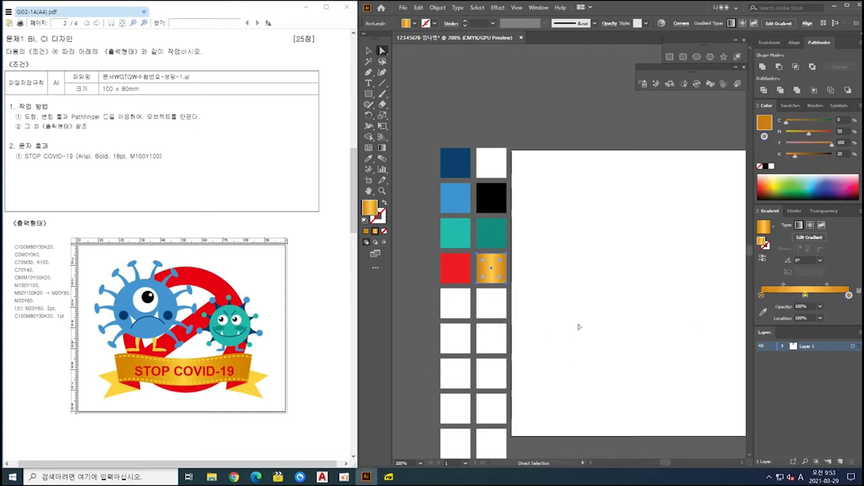
left_click(548, 304)
Fill the fifth-row left swatch square with M20 Y80.
left_click(446, 312)
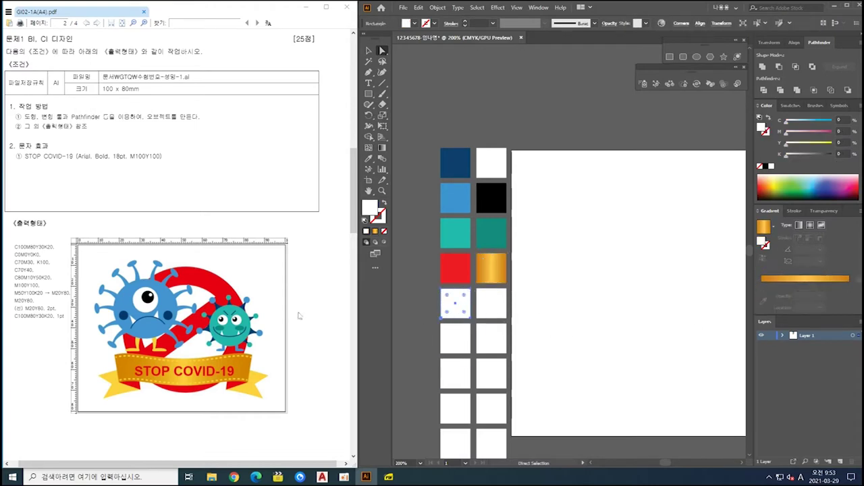
left_click(843, 131)
type("20")
key("Tab")
type("80")
key("Return")
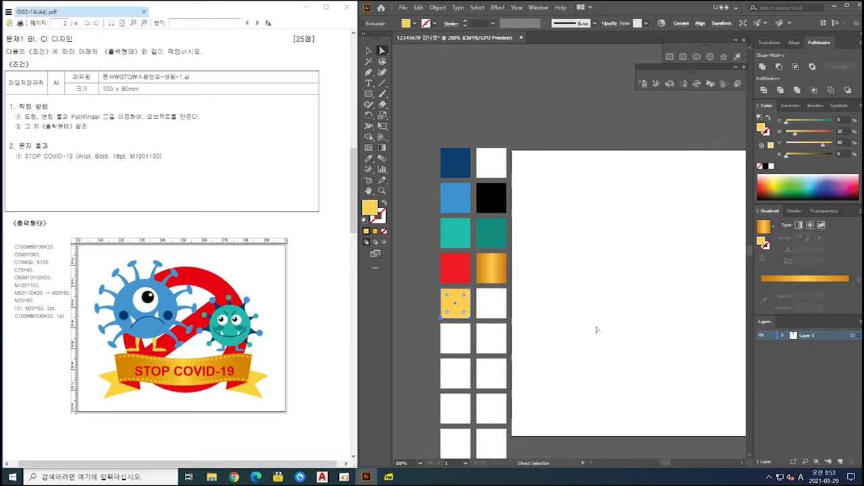
left_click(555, 324)
Swap fill and stroke on the right-column squares in rows five and six, giving them a white outline without fill.
left_click_drag(513, 313, 490, 343)
key("a")
key("v")
left_click(566, 335)
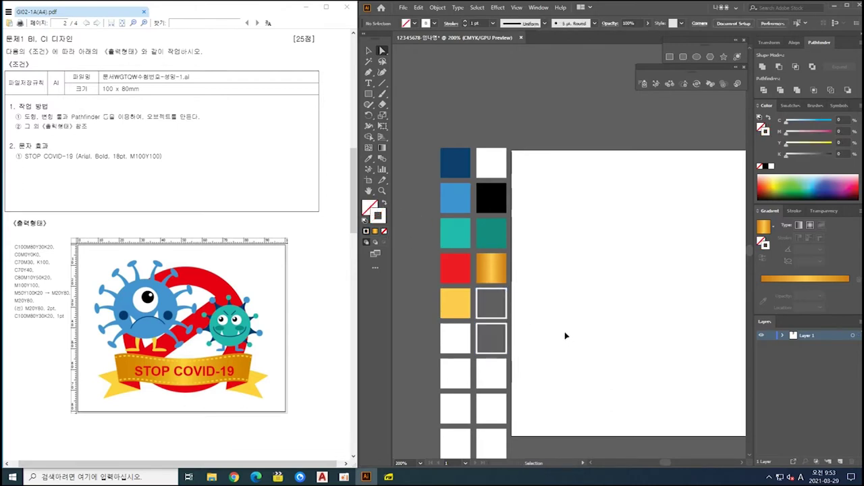
left_click_drag(505, 322, 480, 353)
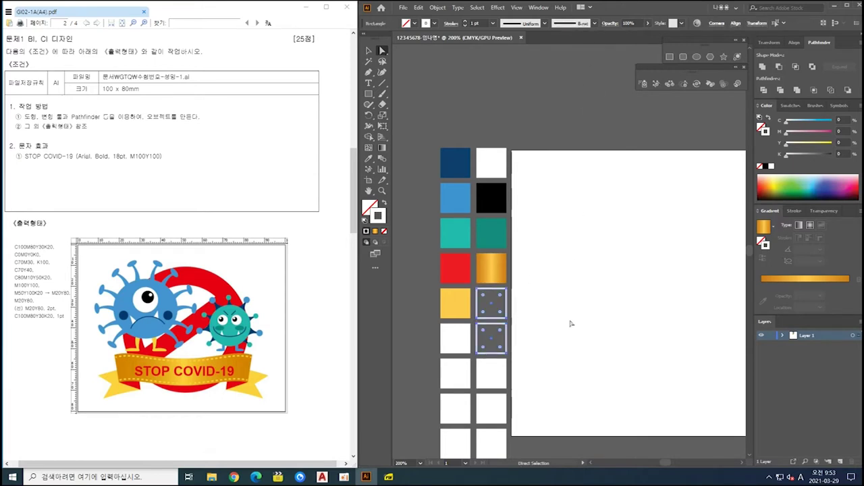
left_click(549, 356, "ctrl")
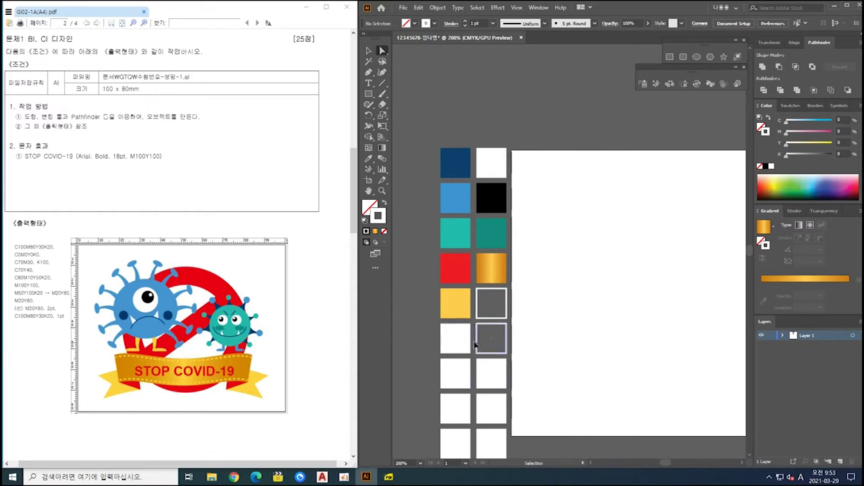
Color the outline of the fifth-row right square M20 Y80.
key("a")
left_click(506, 315)
left_click(847, 118)
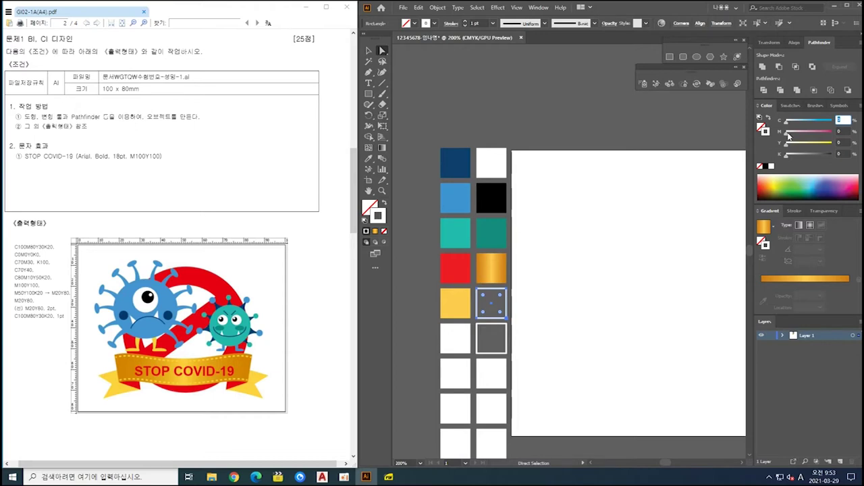
key("Tab")
type("20")
key("Tab")
type("80")
key("Tab")
Color the outline of the sixth-row right square C100 M80 Y30 K20.
left_click(507, 341)
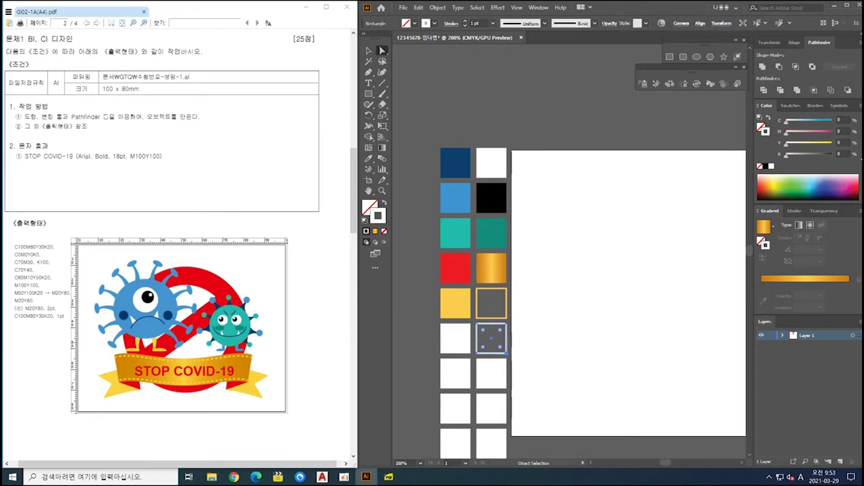
left_click_drag(847, 118, 687, 137)
type("100")
key("Tab")
type("80")
key("Tab")
type("30")
key("Tab")
type("20")
left_click(531, 300)
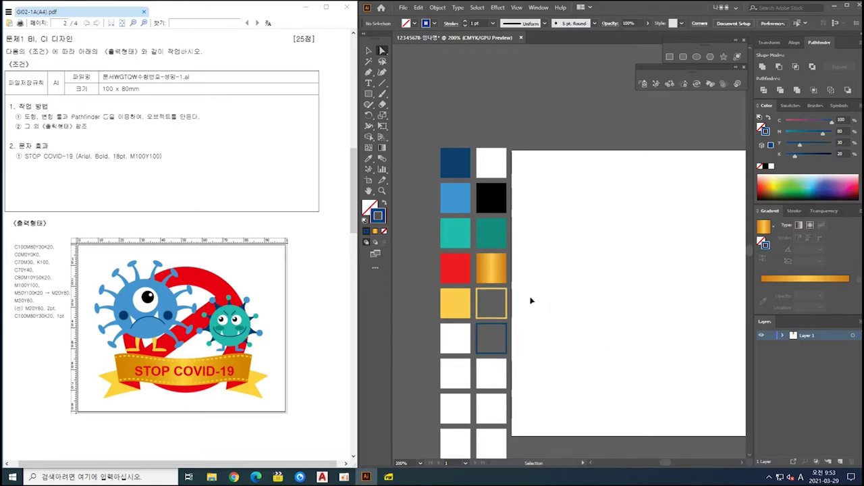
Set the yellow outlined square's stroke weight to 2 pt and check the blue outlined square's stroke.
left_click(484, 318)
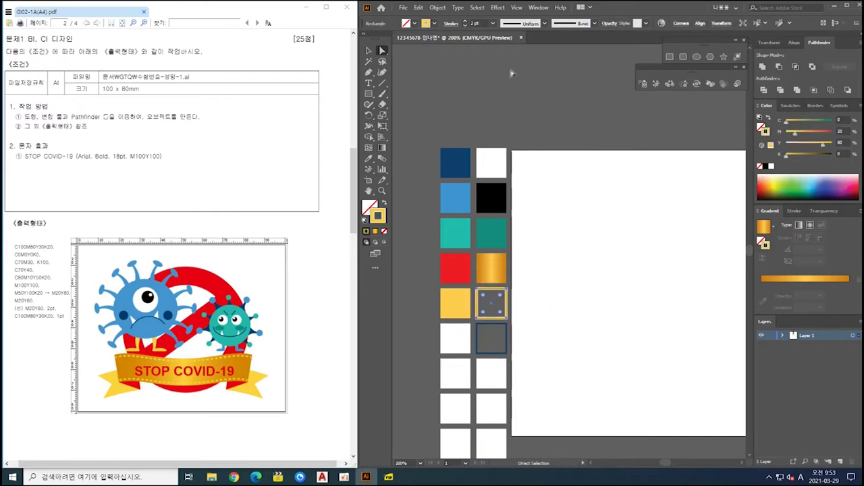
left_click(478, 340)
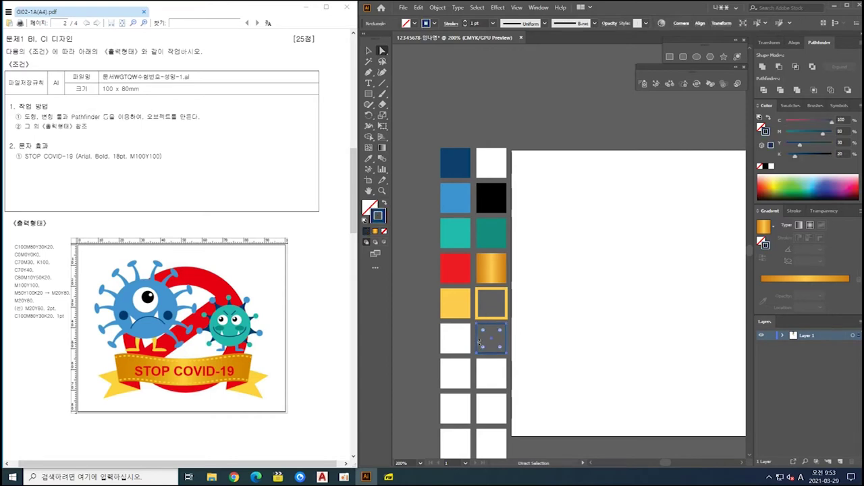
left_click(562, 335)
Delete the unused white squares below the finished color swatches.
left_click_drag(529, 390, 580, 298)
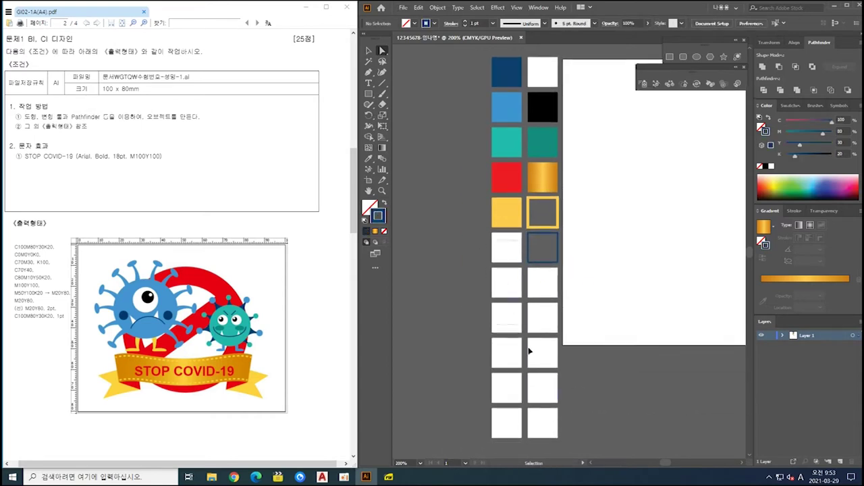
left_click_drag(507, 448, 510, 246)
left_click_drag(538, 428, 534, 446)
key("Delete")
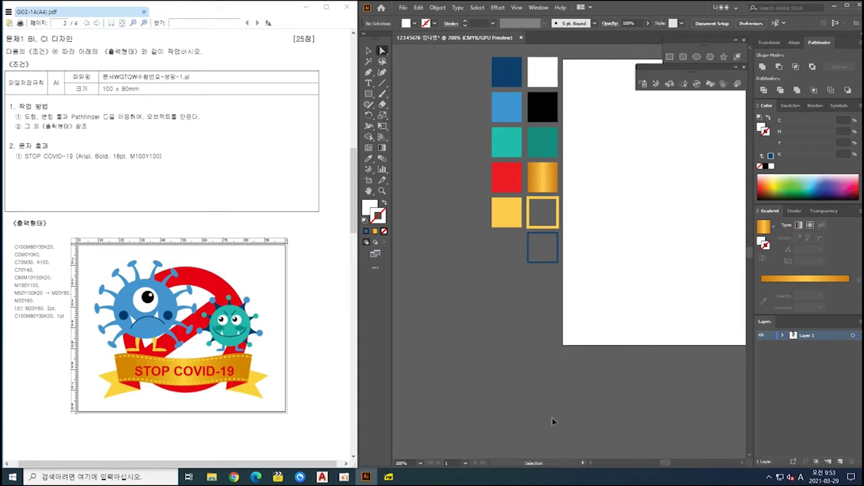
Draw a large circle from the artboard's center with a white fill and a 23 pt dark blue stroke.
scroll(553, 417, "down", 2)
left_click_drag(571, 380, 488, 349)
key("m")
key("l")
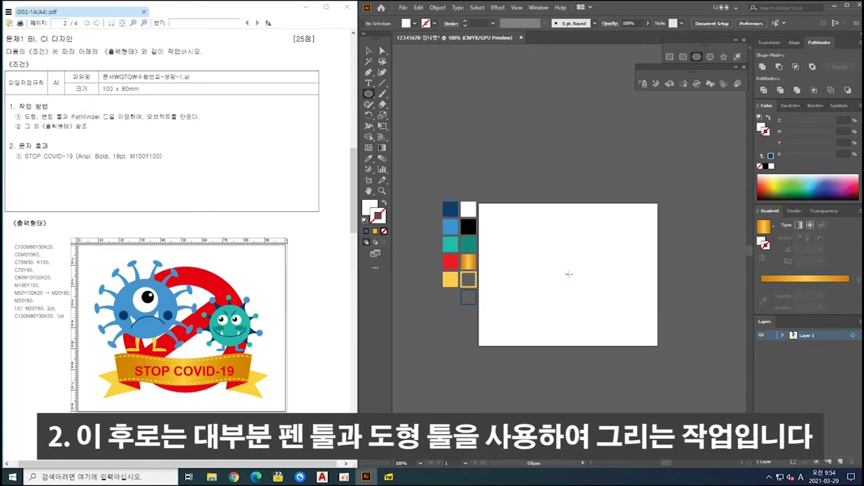
left_click_drag(567, 275, 626, 333)
scroll(486, 25, "up", 20)
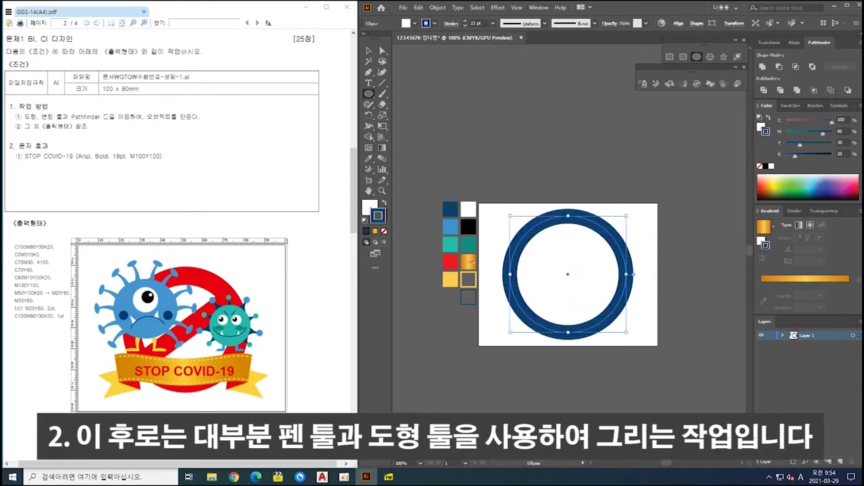
Color the large circle's stroke with the red M100 Y100 swatch color.
key("i")
left_click(450, 266)
left_click(654, 348, "ctrl")
key("a")
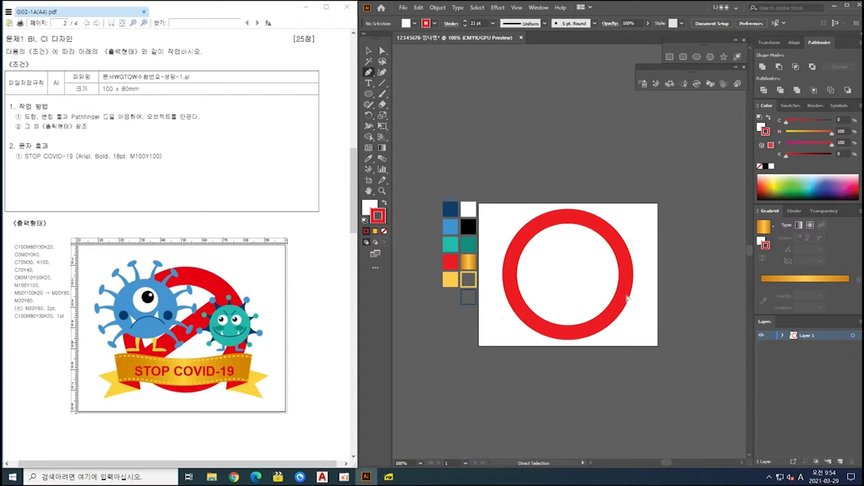
Draw a straight diagonal red line across the ring from its upper right to its lower left and nudge it to run through the center.
left_click(672, 312, "ctrl")
key("a")
left_click(622, 290)
key("p")
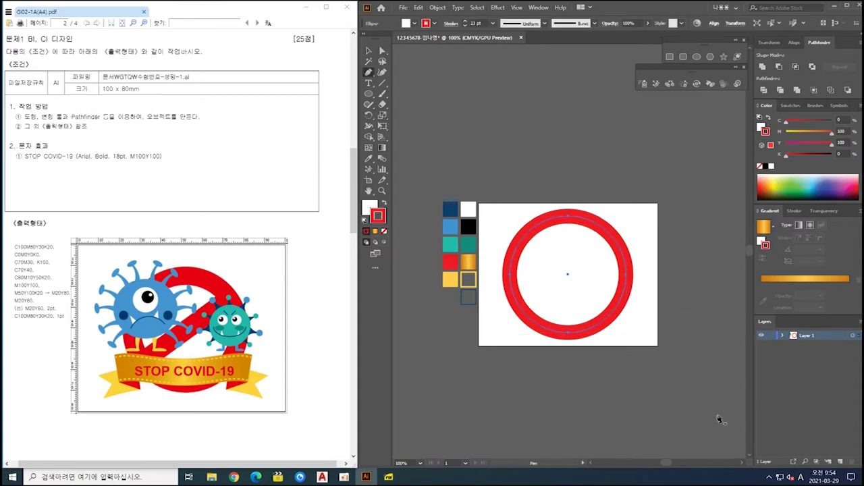
key("ctrl+shift+a")
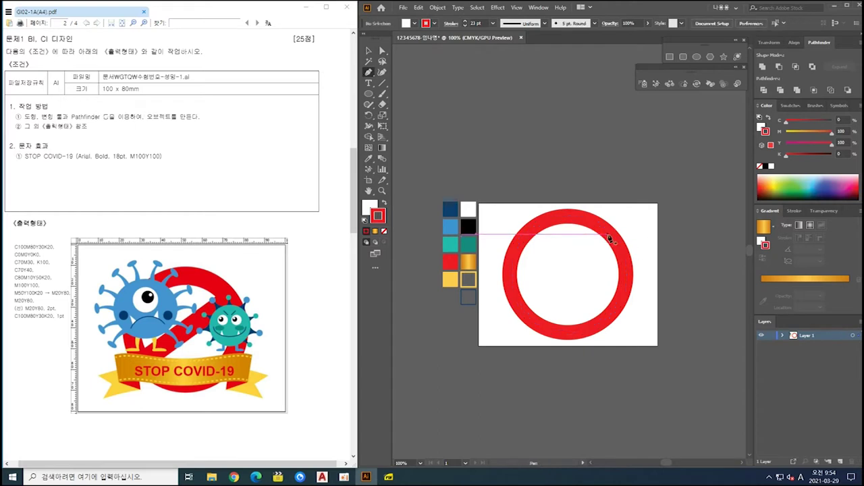
left_click(610, 235)
left_click(525, 303)
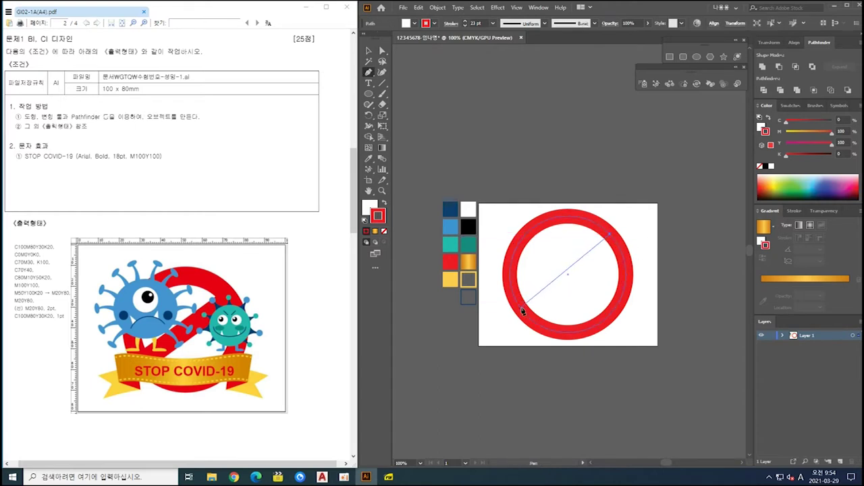
left_click(522, 307)
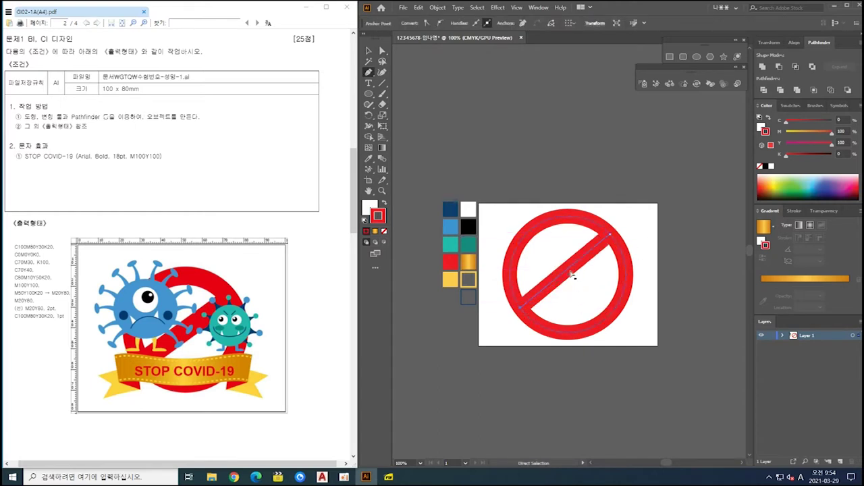
left_click_drag(565, 274, 567, 276)
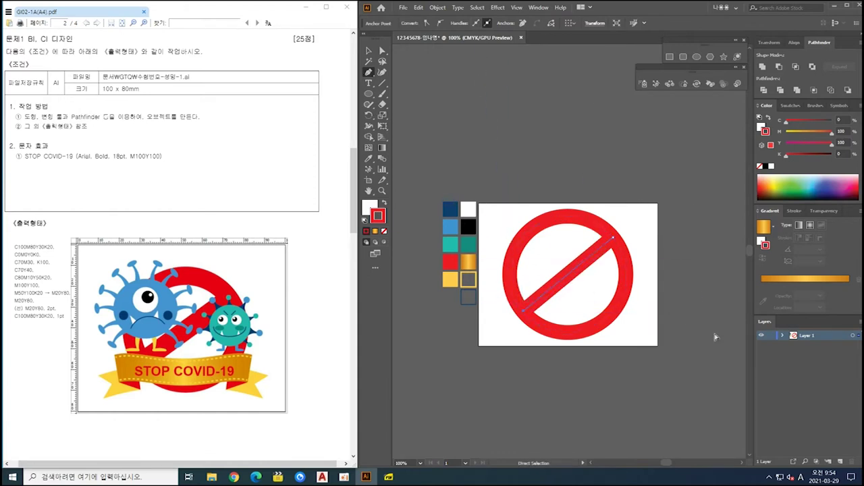
Set the stroke weight of the ring and diagonal line to 28 pt and outline both strokes.
left_click_drag(660, 206, 501, 355)
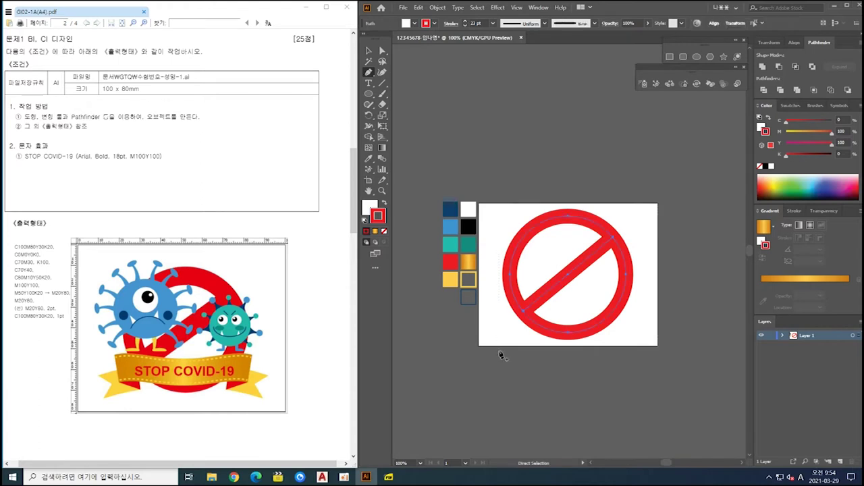
scroll(480, 24, "up", 4)
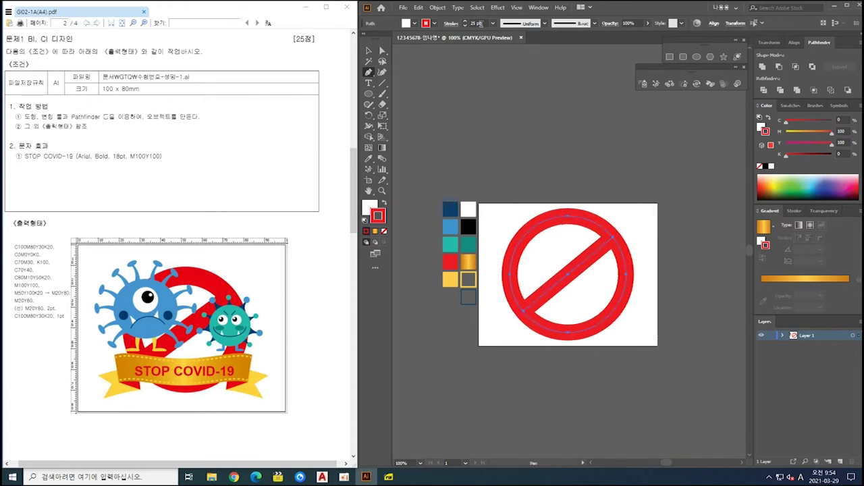
scroll(479, 24, "up", 1)
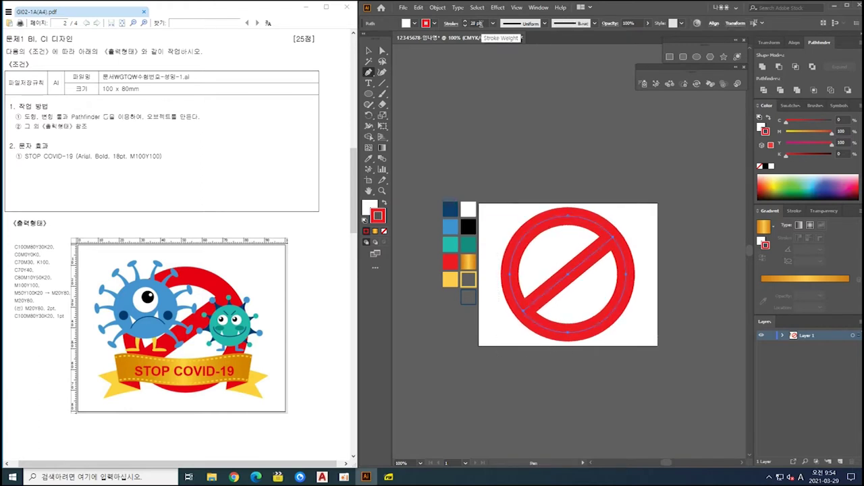
left_click(437, 8)
mouse_move(491, 222)
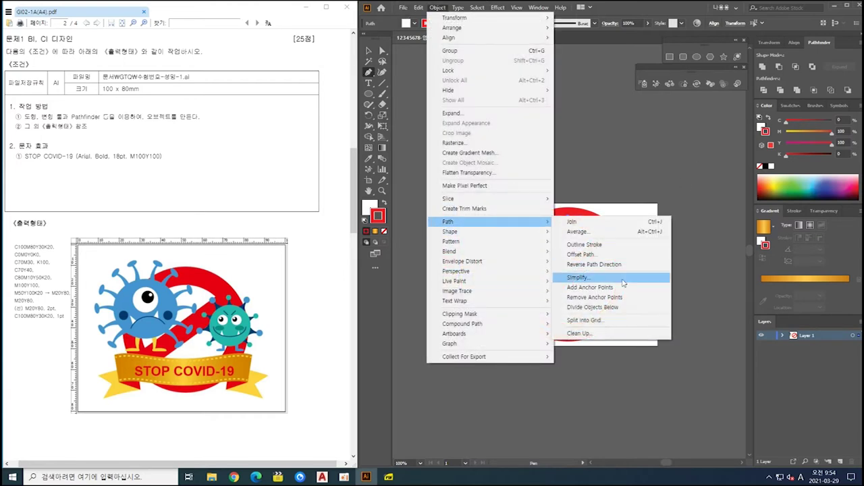
left_click(584, 244)
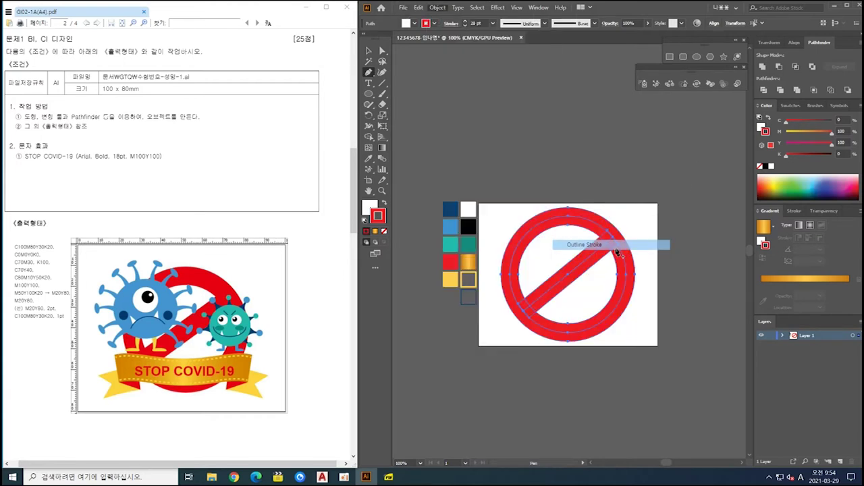
Try to unite the outlined ring and diagonal bar into one shape.
left_click(762, 67)
key("ctrl+x")
key("ctrl+shift+z")
key("ctrl+shift+z")
key("ctrl+shift+z")
key("ctrl+shift+z")
key("ctrl+shift+z")
left_click(666, 289)
left_click(628, 247)
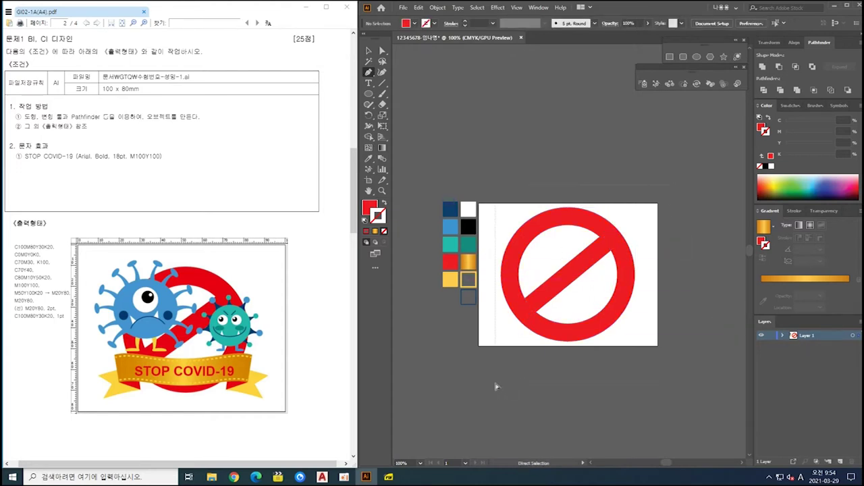
Ungroup the outlined ring artwork, pull out the white circle that filled it, and delete that circle.
right_click(513, 285)
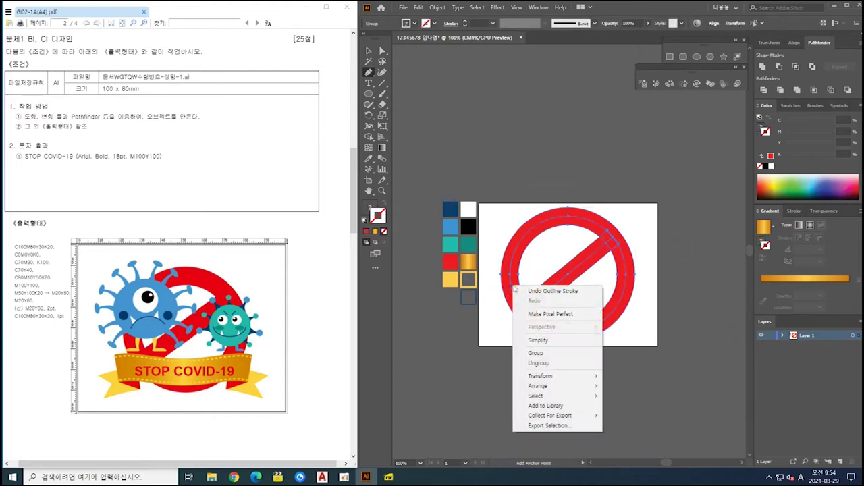
left_click(535, 353)
key("ctrl+8")
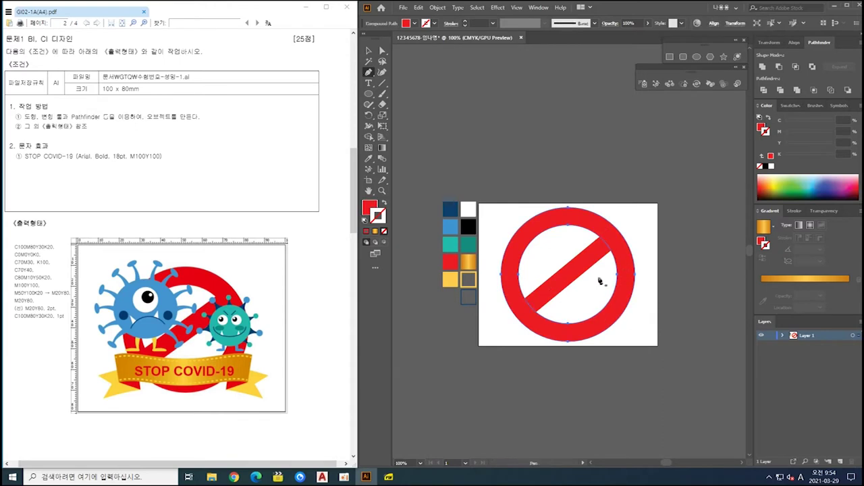
left_click(589, 269)
scroll(588, 289, "up", 3)
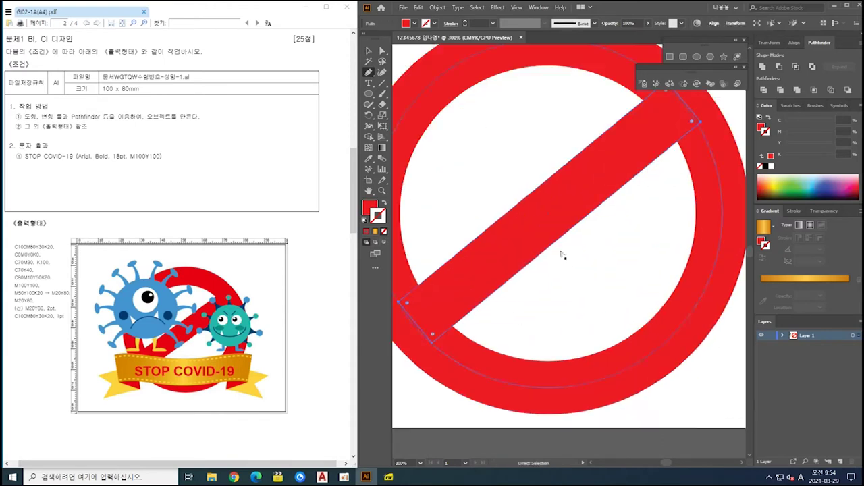
scroll(572, 241, "down", 1)
left_click_drag(518, 193, 558, 266)
key("ctrl+z")
left_click_drag(621, 286, 598, 428)
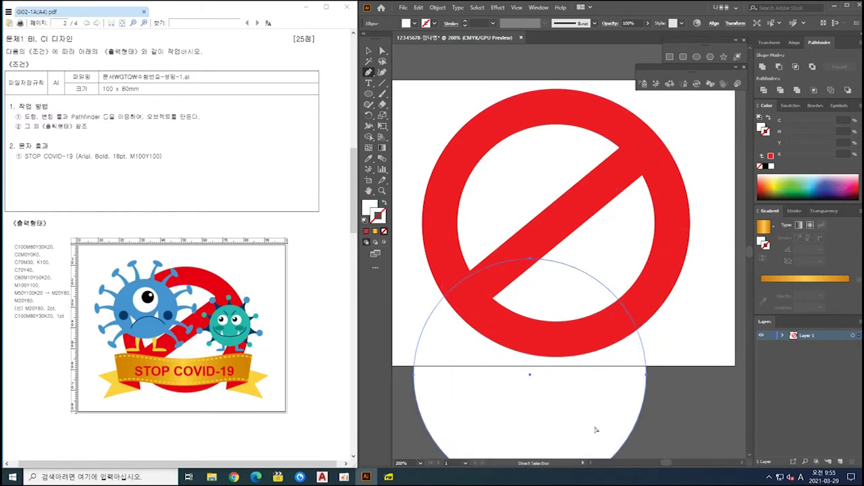
key("Delete")
Unite the red ring and the diagonal bar into a single shape.
key("p")
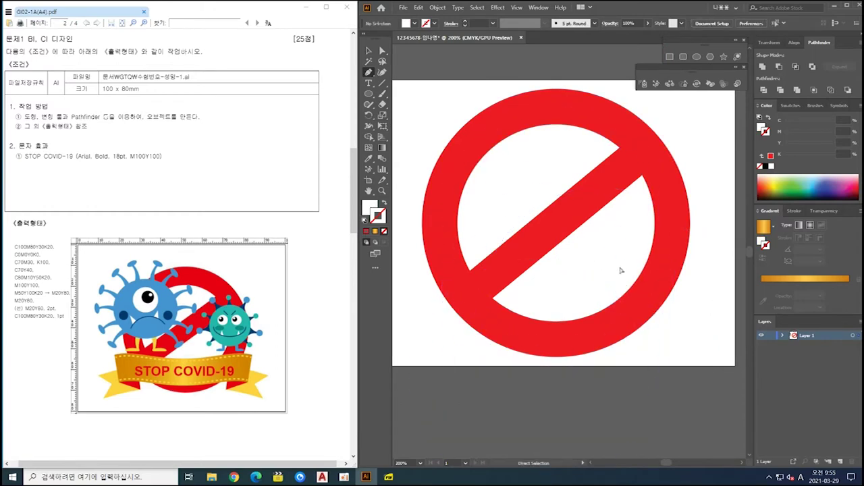
key("ctrl+minus")
key("v")
left_click(577, 225)
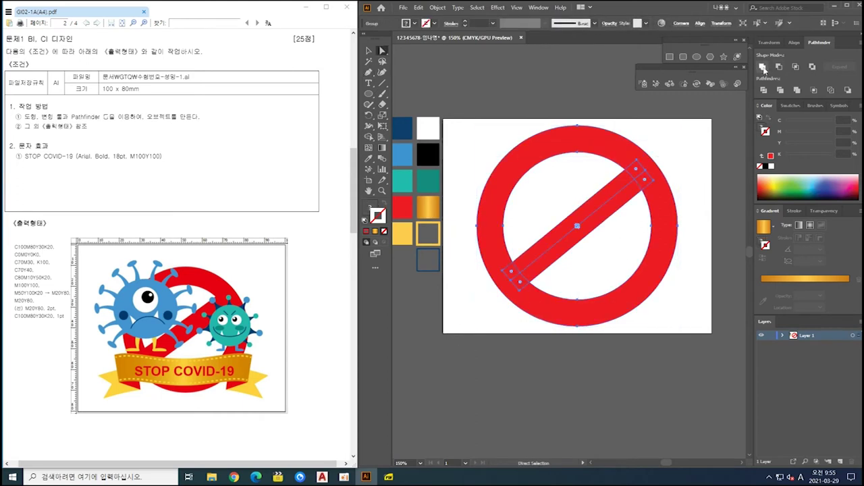
Scale the prohibition sign down slightly around its center so a wider margin surrounds it on the artboard.
key("v")
mouse_move(680, 125)
left_mouse_down()
mouse_move(653, 135)
mouse_move(668, 137)
left_mouse_up()
scroll(646, 241, "down", 1)
left_click_drag(615, 323, 612, 332)
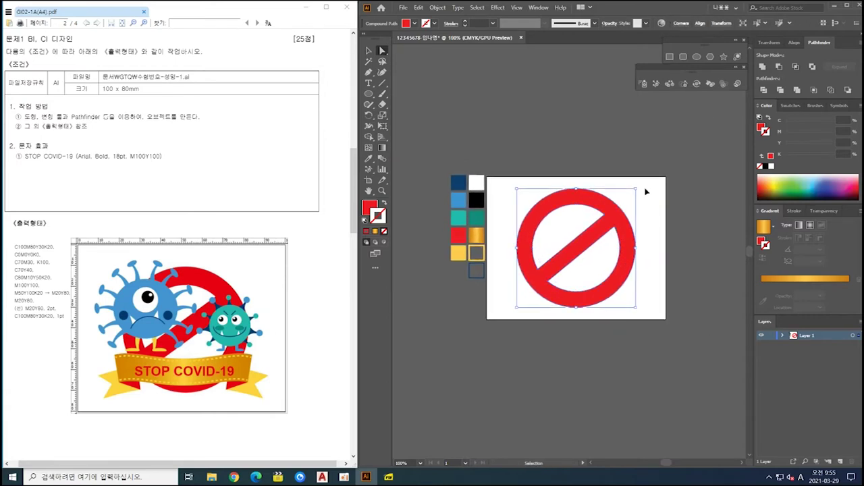
left_click_drag(635, 190, 631, 194)
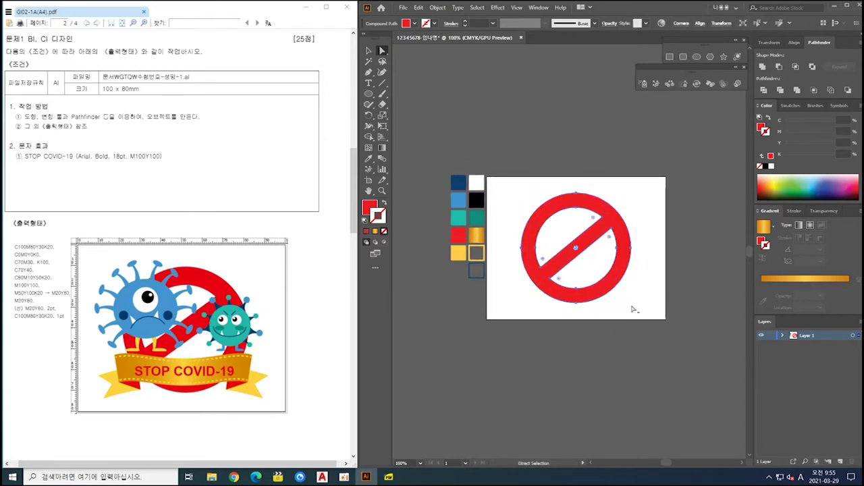
Draw a large, slightly wide ellipse below the artboard as the big virus body.
scroll(632, 306, "up", 1)
left_click(598, 387)
left_click_drag(558, 358, 631, 189)
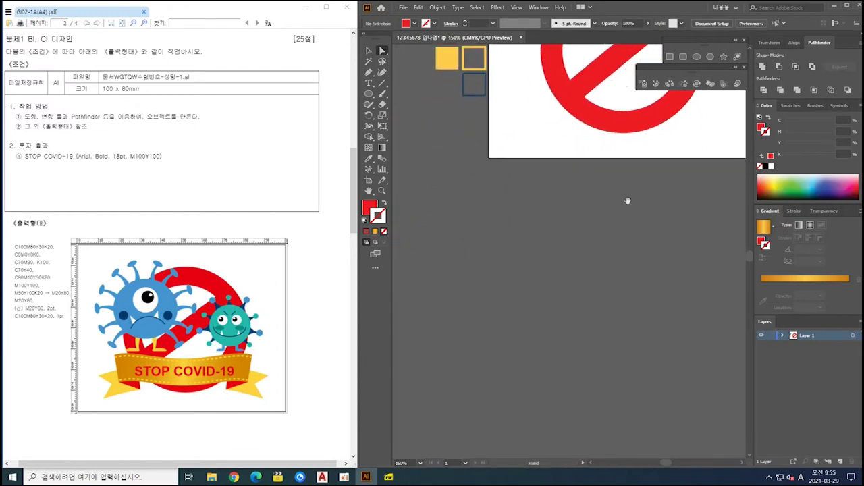
key("l")
left_click_drag(484, 251, 575, 358)
left_click_drag(638, 359, 616, 391)
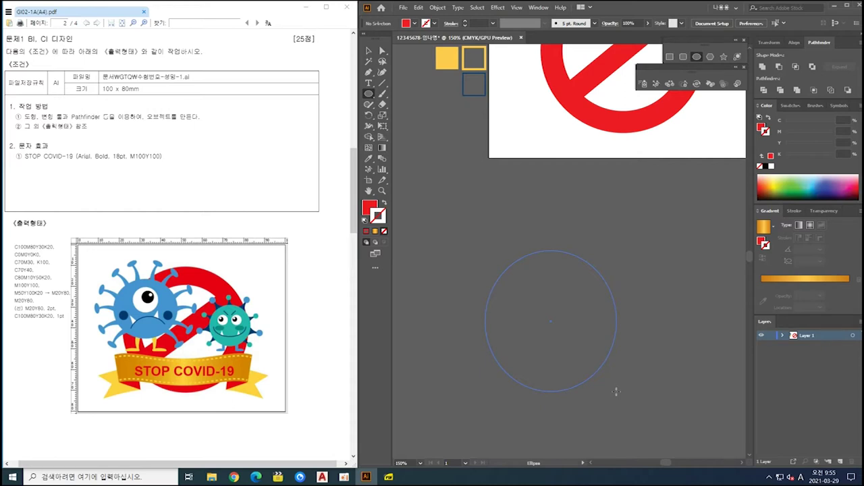
left_click_drag(616, 392, 642, 399)
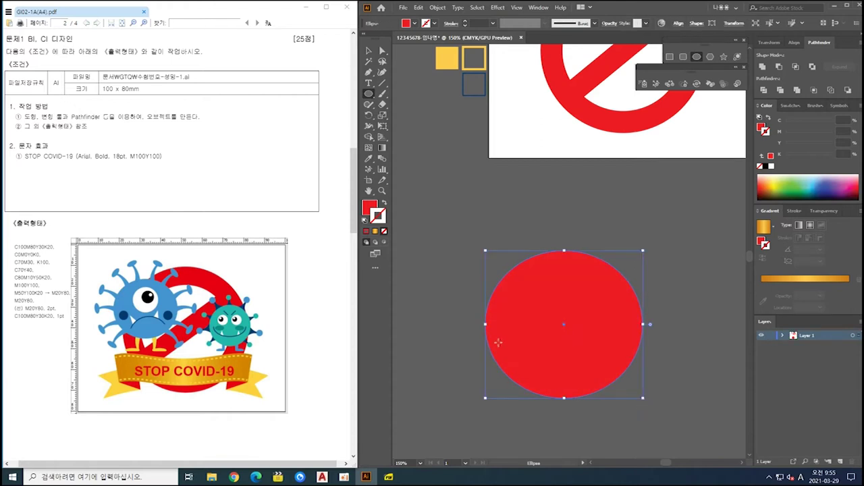
Fill the large ellipse with the light blue swatch color.
scroll(508, 294, "down", 1)
left_click_drag(506, 284, 499, 302)
key("i")
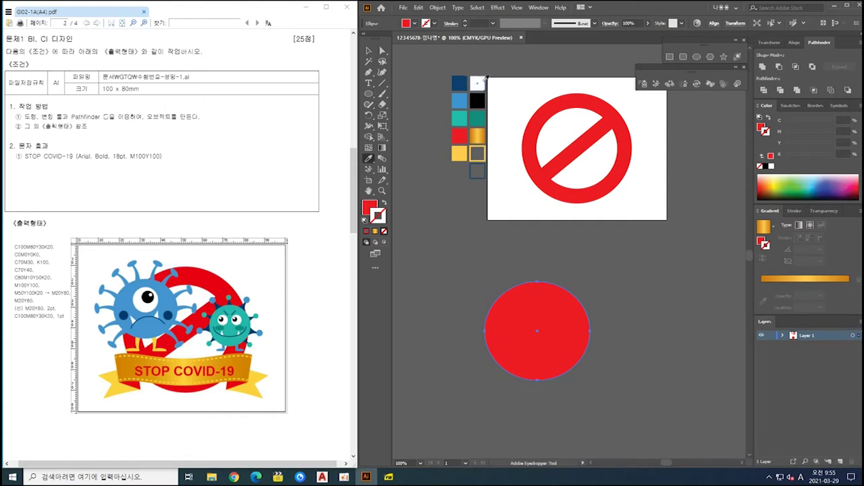
left_click(459, 100)
Draw a small flat light blue ellipse above the upper left of the body as a spike tip.
scroll(607, 380, "up", 1)
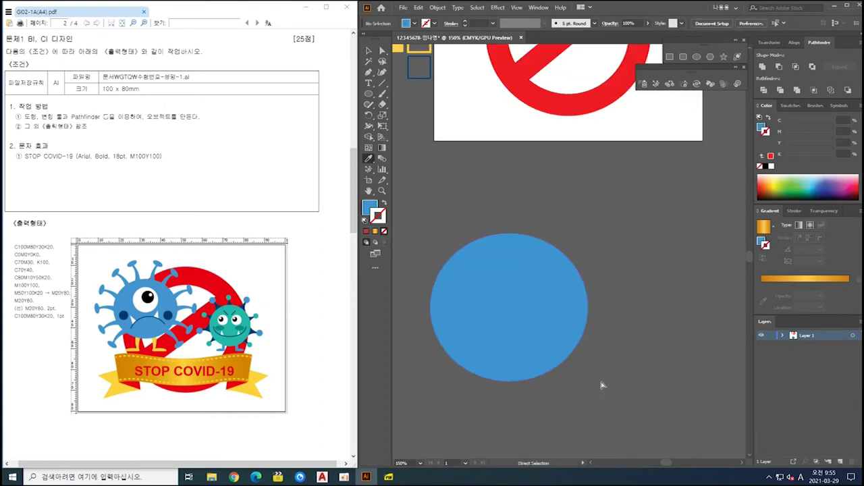
scroll(519, 335, "up", 1)
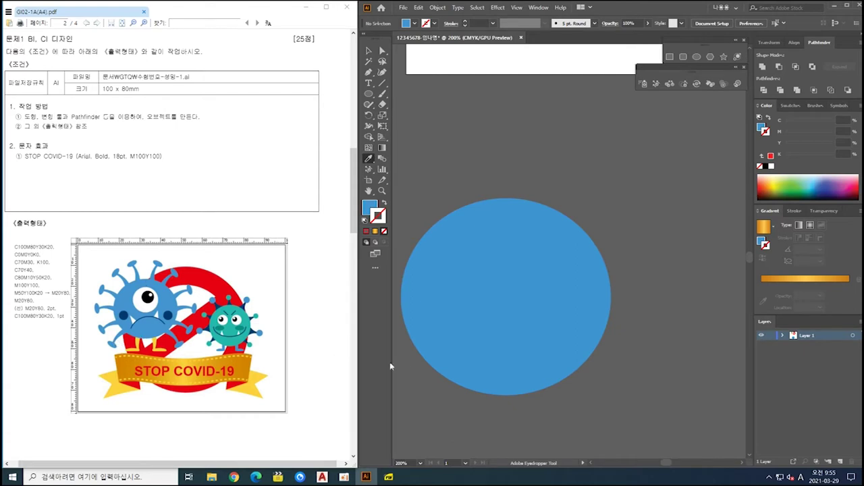
scroll(421, 350, "down", 1)
left_click_drag(456, 266, 527, 268)
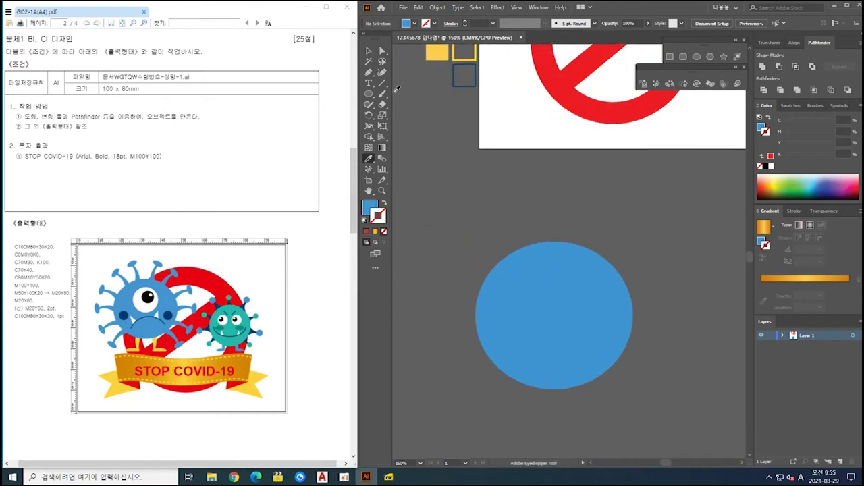
key("l")
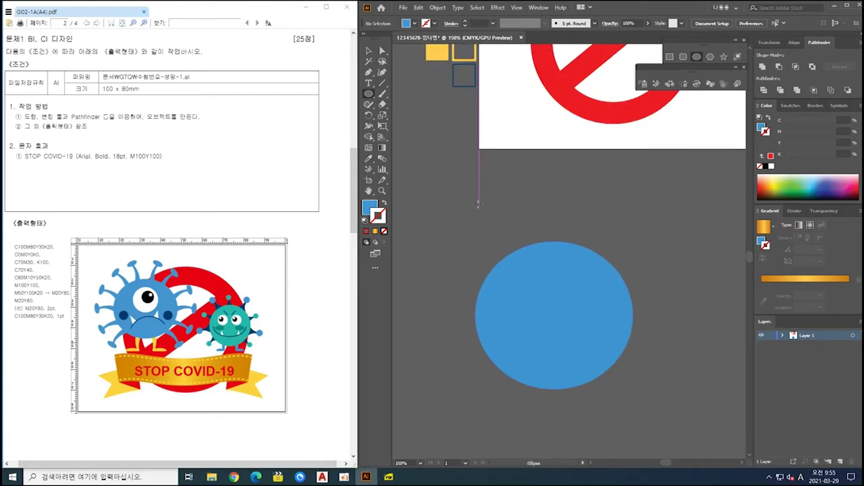
left_click_drag(479, 191, 506, 203)
Draw a closed, curved light blue stem with the Pen tool, running down from the small ellipse toward the body.
key("p")
left_click(493, 207, "ctrl")
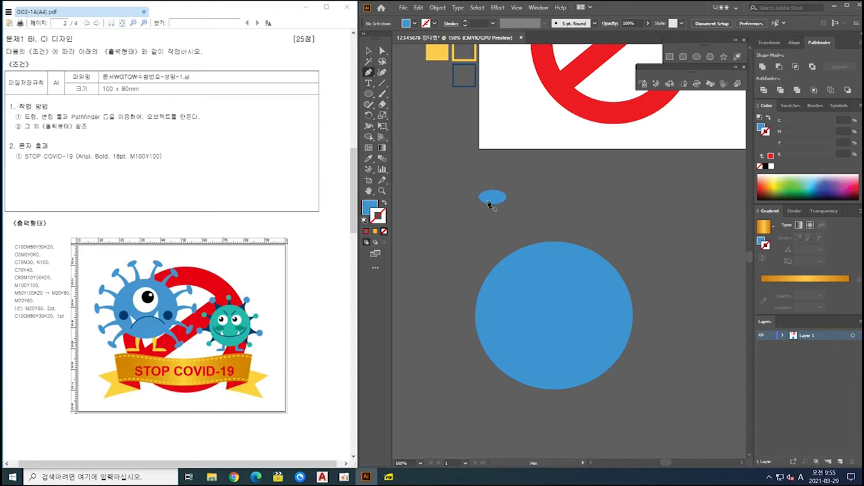
left_click(493, 200)
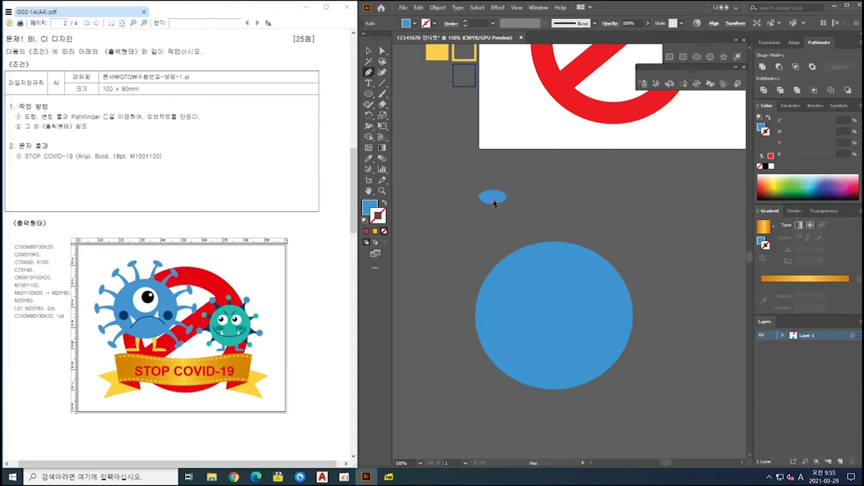
left_click(491, 241)
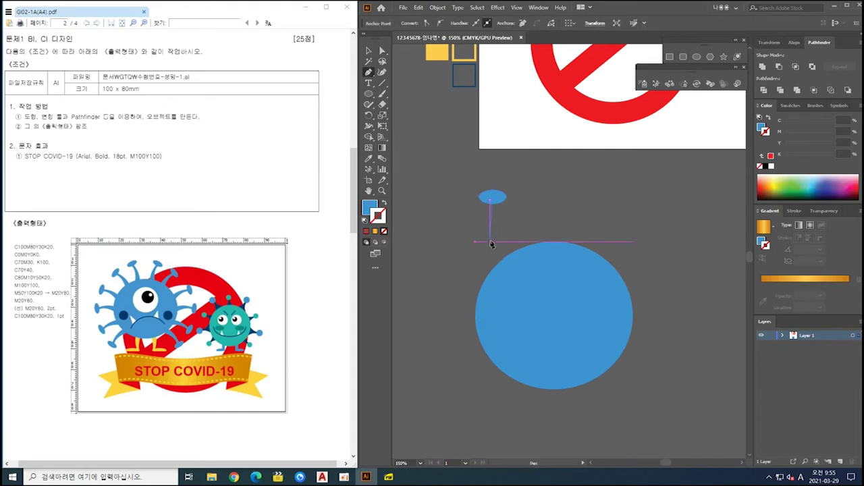
key("ctrl+z")
left_click_drag(481, 241, 481, 241)
scroll(486, 230, "up", 1)
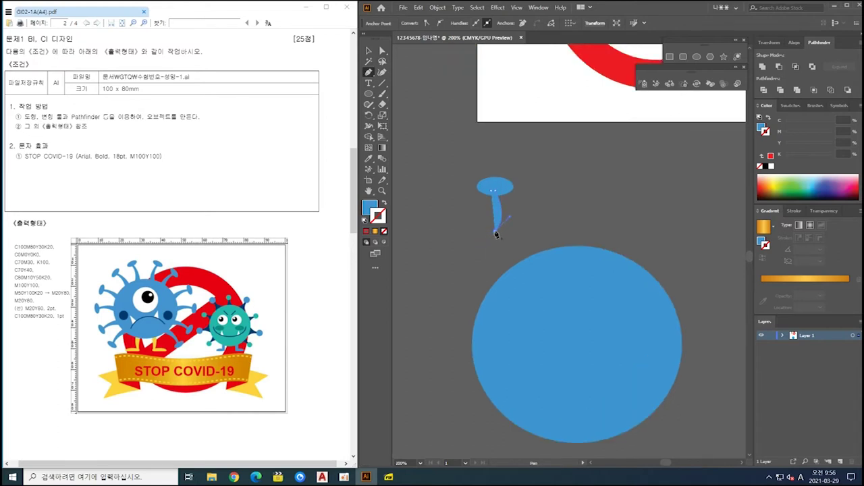
left_click_drag(496, 234, 511, 210)
left_click(494, 235)
left_click_drag(479, 174, 481, 175)
left_click(525, 206, "ctrl")
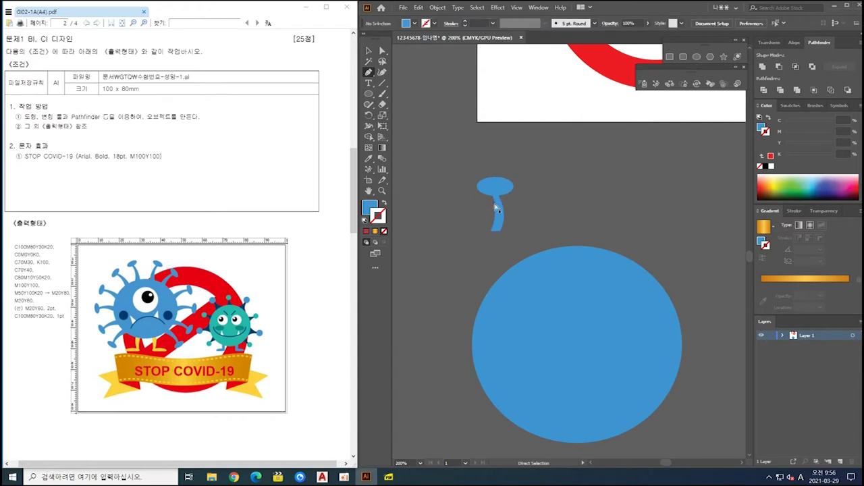
Adjust the stem's upper-left anchor point where it overlaps the small ellipse.
scroll(499, 195, "up", 6)
left_click(450, 204, "ctrl")
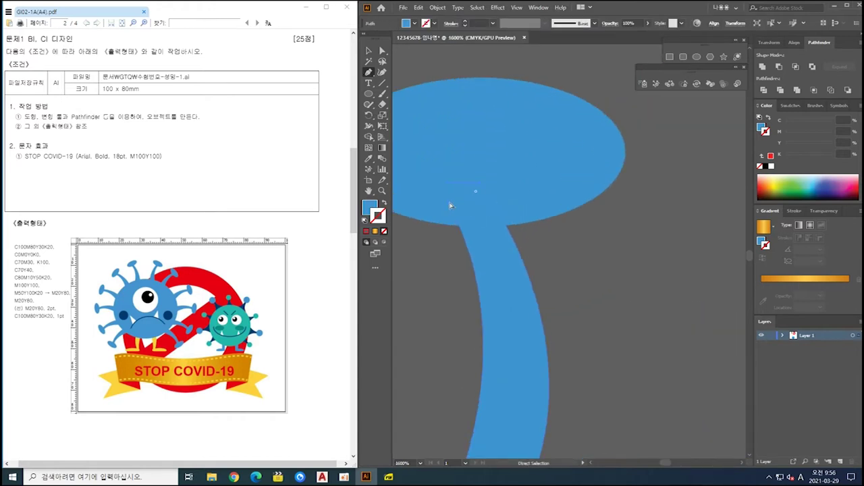
left_click_drag(448, 204, 448, 204)
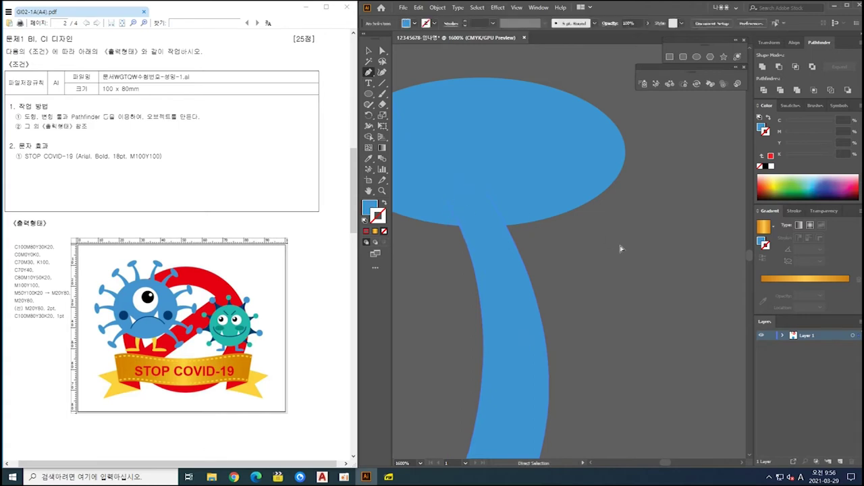
Tilt the spike counterclockwise and set its base on the upper-left edge of the light blue body.
scroll(621, 249, "down", 3)
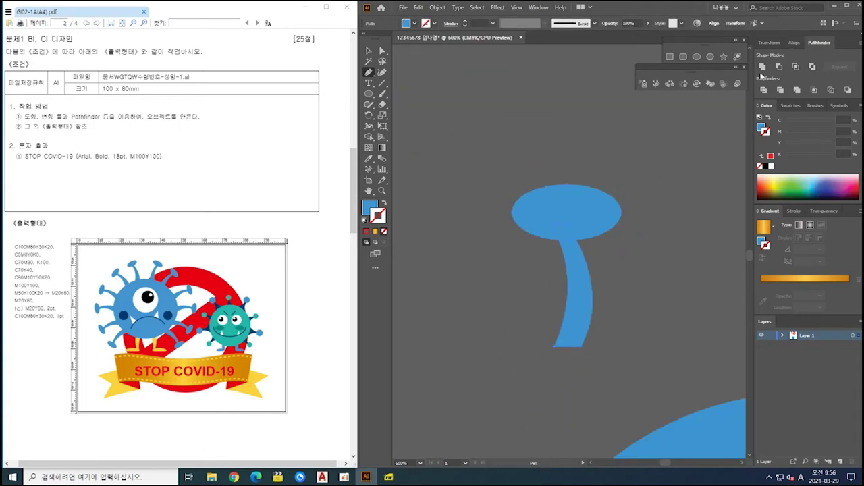
scroll(652, 270, "down", 3)
key("v")
left_click_drag(571, 224, 564, 233)
left_click_drag(569, 281, 541, 227)
left_click_drag(518, 194, 537, 236)
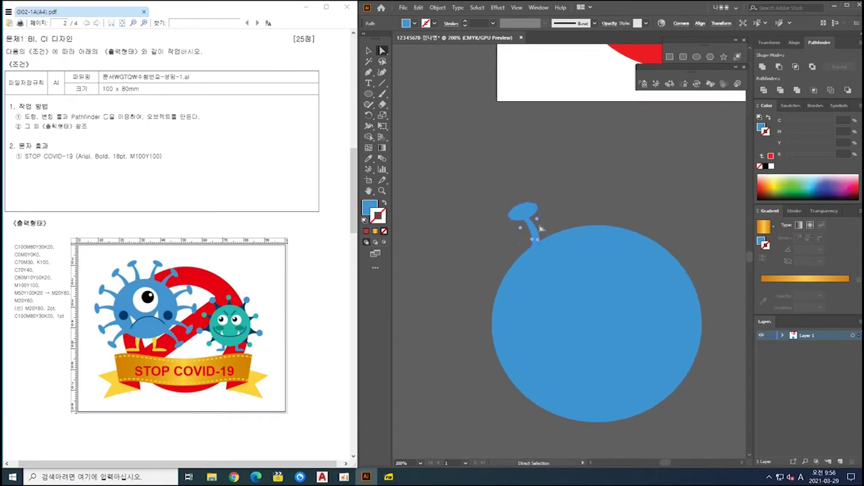
left_click_drag(540, 195, 535, 197)
scroll(564, 224, "down", 1)
left_click_drag(575, 244, 558, 245)
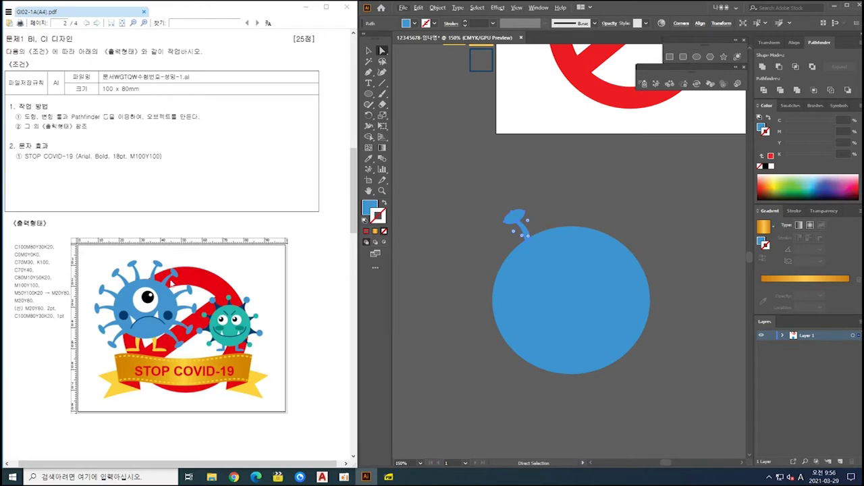
Nudge the spike along the body's edge, closer to the top centre, keeping its base in contact with the circle.
key("Right")
key("Right")
key("Right")
key("Right")
key("Up")
key("Up")
key("Up")
key("Right")
key("Right")
key("Right")
key("Right")
key("Right")
key("Right")
key("Right")
key("Right")
key("Right")
key("Right")
key("Right")
key("Right")
key("Right")
key("Right")
key("Right")
key("Right")
key("Right")
key("Right")
key("Right")
key("Right")
key("Up")
key("Up")
key("Up")
key("Up")
key("Up")
key("Up")
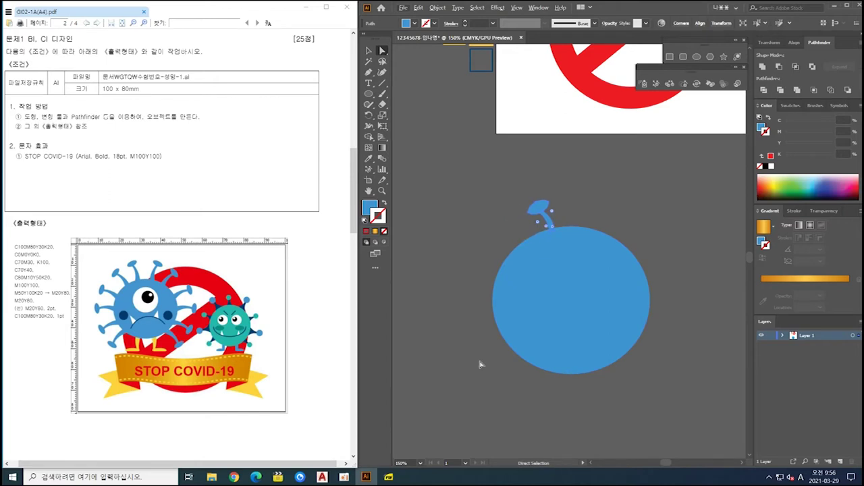
key("Left")
key("Left")
key("Left")
key("Left")
key("Left")
key("Down")
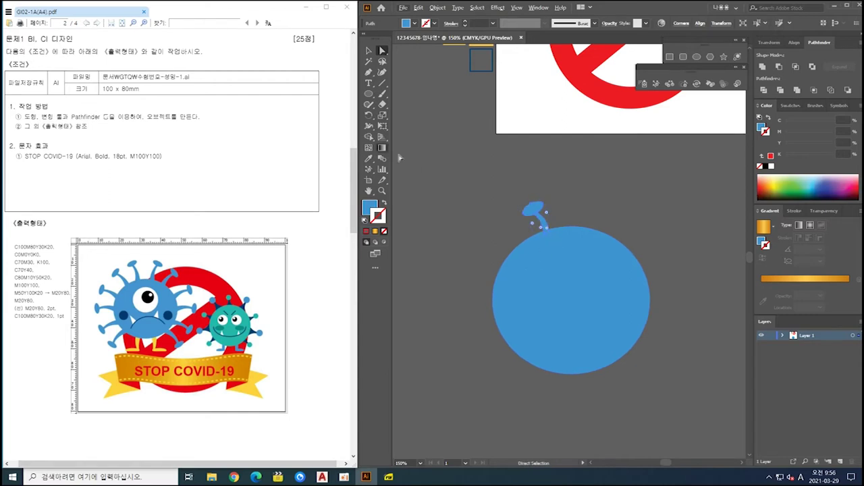
Create a copy of the spike rotated about the body's centre, and repeat the transformation around the circle.
key("v")
left_click(369, 115)
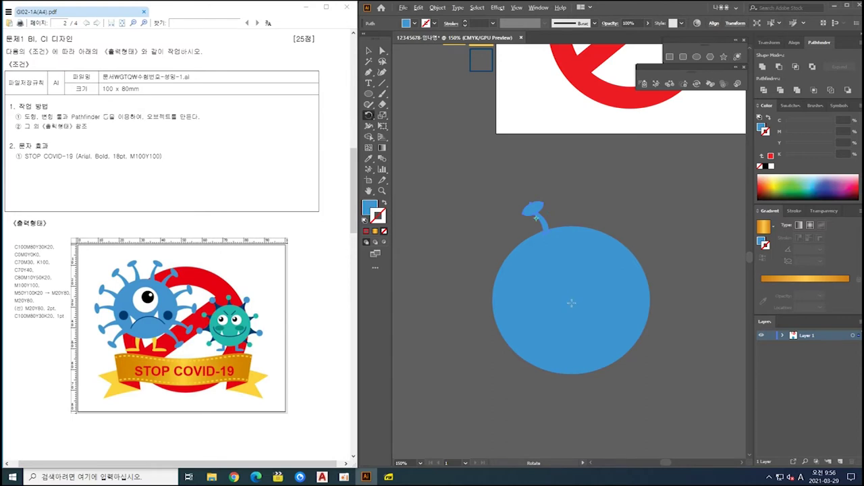
left_click(571, 299, "alt")
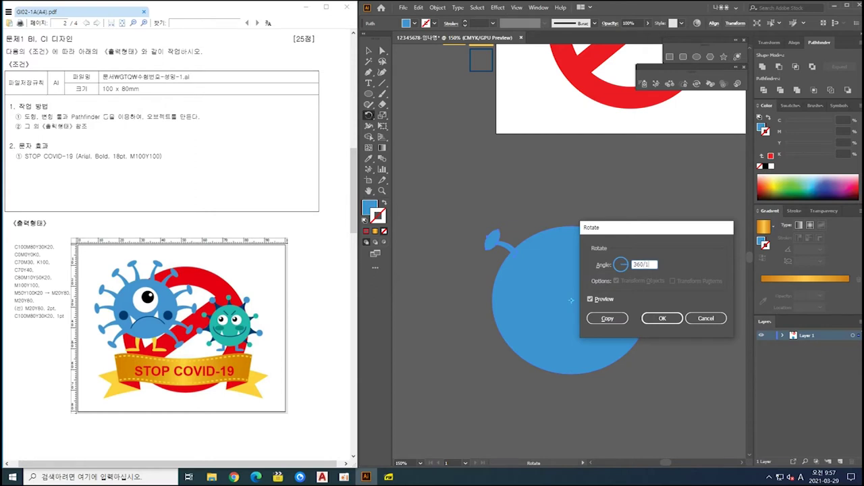
left_click(607, 318)
key("ctrl+d")
key("ctrl+d")
key("ctrl+d")
key("ctrl+d")
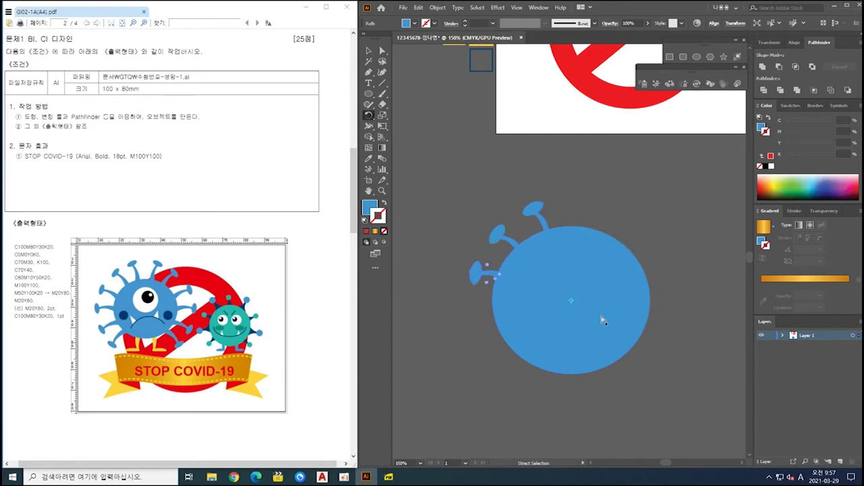
key("ctrl+d")
key("ctrl+d")
key("ctrl+d")
key("ctrl+d")
key("ctrl+d")
key("ctrl+d")
key("ctrl+d")
Undo the surplus spike copies, keeping six spikes along the left half of the body.
key("ctrl+z")
key("ctrl+z")
key("ctrl+z")
key("ctrl+z")
key("ctrl+z")
key("ctrl+z")
key("ctrl+z")
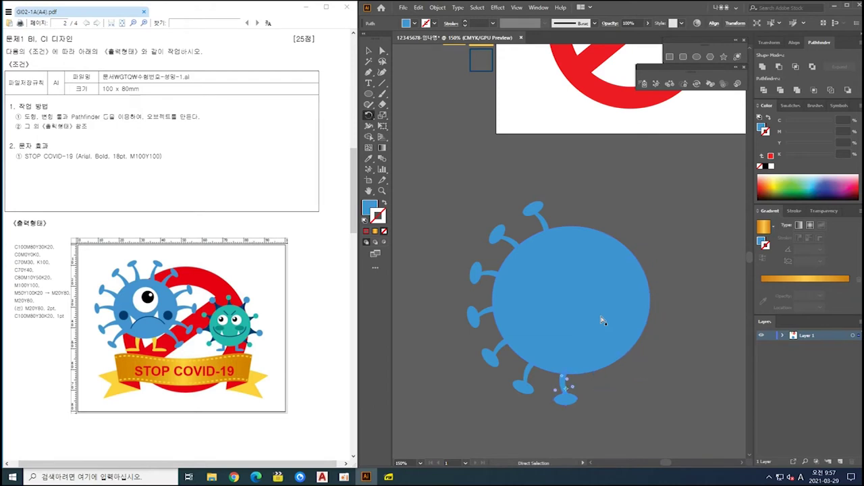
left_click(596, 406)
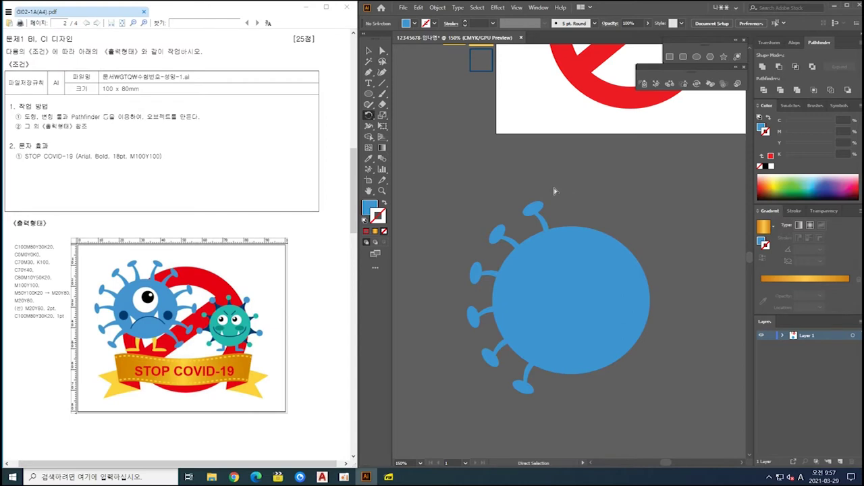
left_click(606, 306)
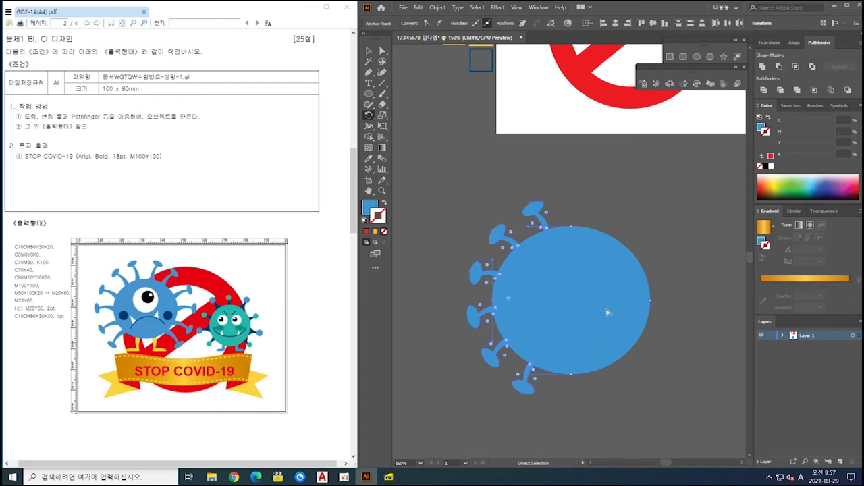
key("r")
left_click(608, 321, "ctrl+shift")
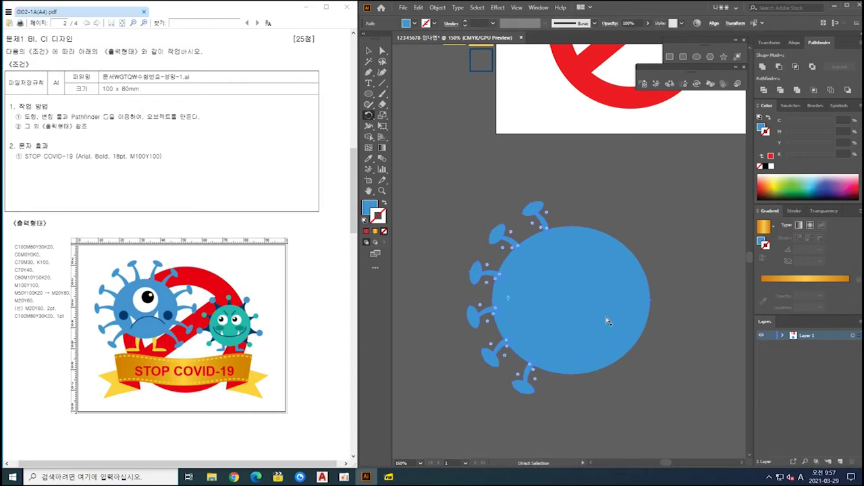
right_click(535, 219)
mouse_move(607, 349)
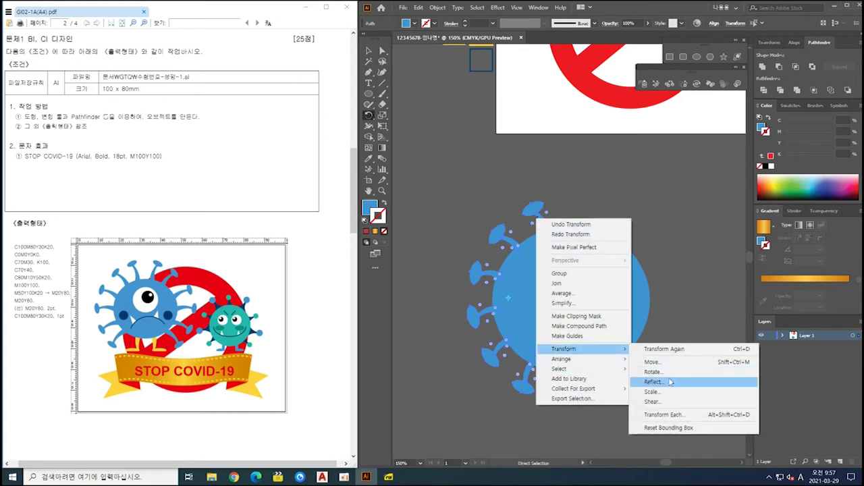
left_click(670, 382)
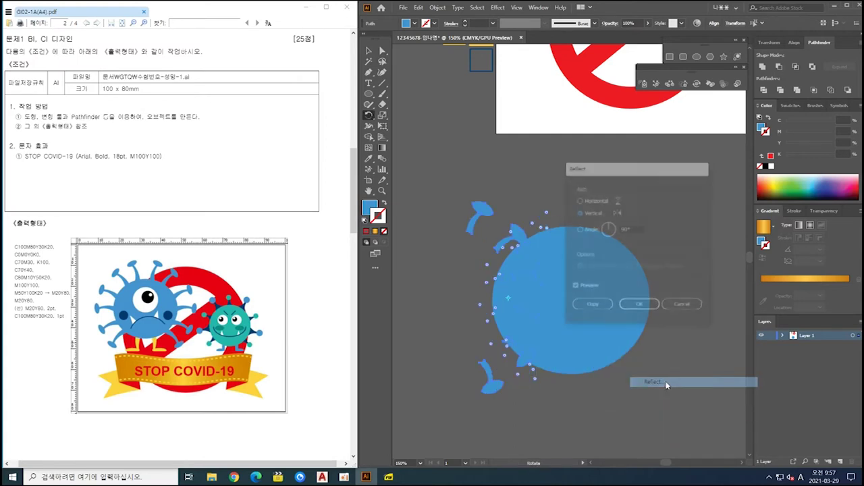
left_click(680, 307)
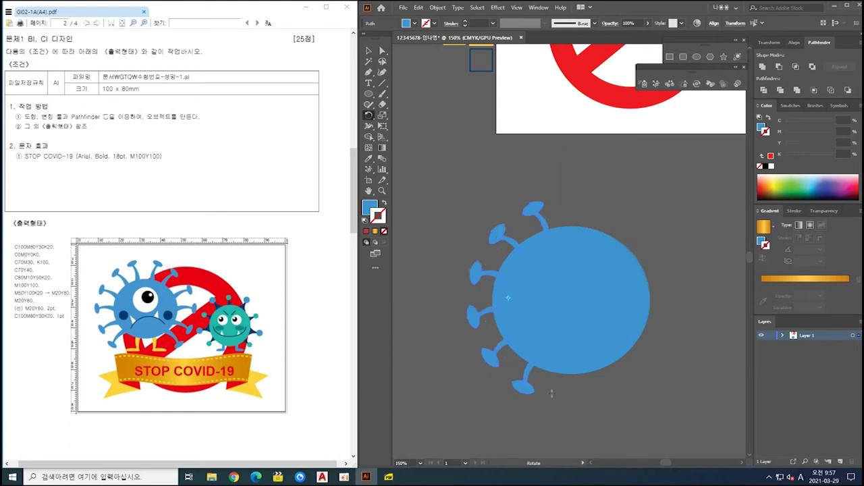
Select the six spikes without the body and create a copy of them reflected across the vertical axis.
key("a")
left_click(572, 425)
left_click(607, 336)
right_click(532, 220)
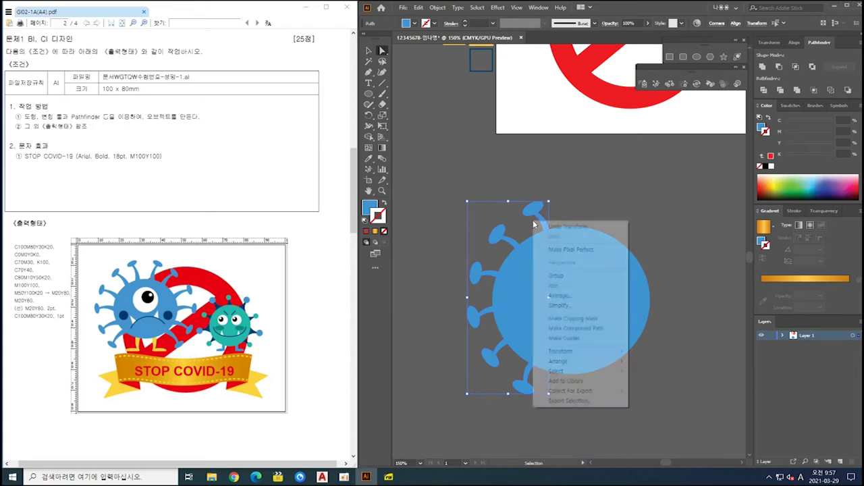
mouse_move(564, 351)
left_click(683, 384)
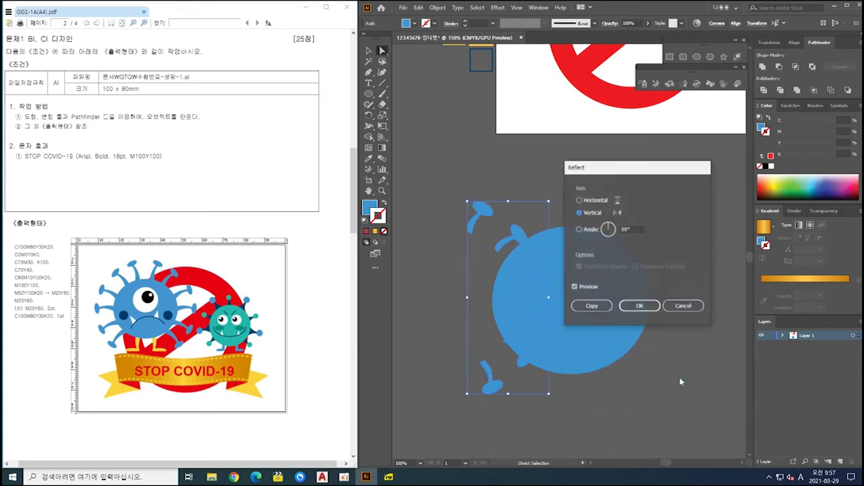
left_click(591, 307)
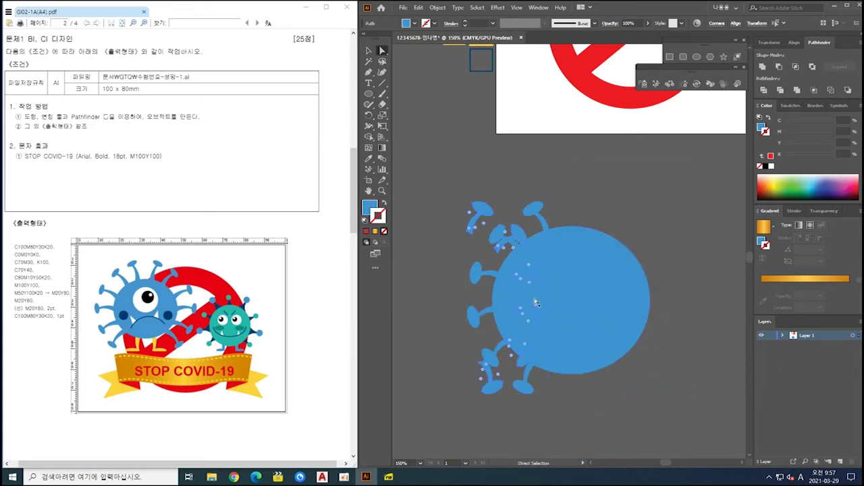
Move the reflected spikes horizontally to the right edge of the body, mirroring the left side, and deselect them.
key("Right")
key("Right")
key("Right")
key("Right")
key("Right")
key("Right")
key("Right")
key("Right")
key("Right")
key("Right")
key("Right")
key("Right")
key("Right")
key("Right")
key("Right")
key("Right")
key("Right")
key("Right")
key("Right")
key("Right")
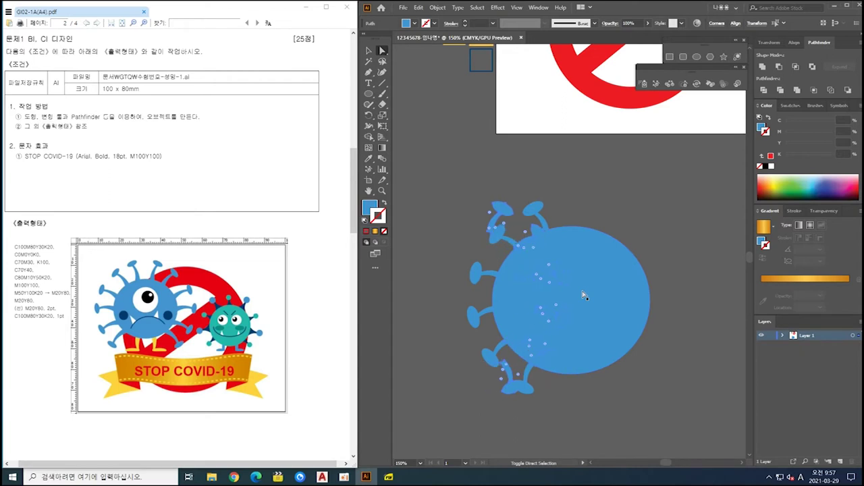
key("shift+Right")
key("shift+Right")
key("shift+Right")
key("shift+Right")
key("shift+Right")
key("shift+Right")
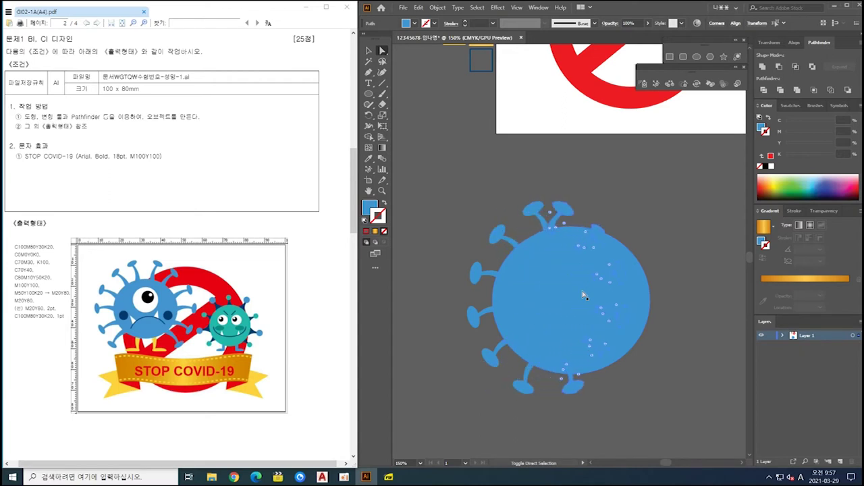
key("shift+Right")
key("shift+Right")
key("shift+Right")
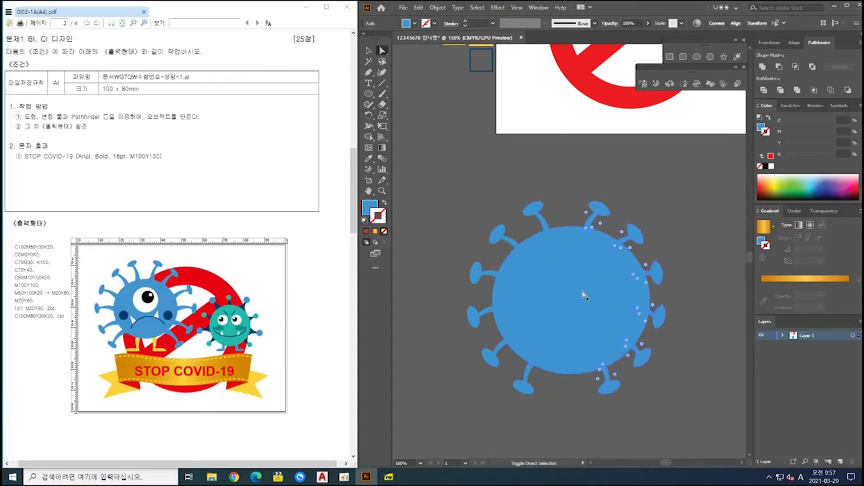
key("shift+Right")
key("shift+Right")
key("Left")
key("Left")
key("Left")
key("Left")
key("Left")
key("Left")
key("Left")
key("Left")
key("Left")
key("Left")
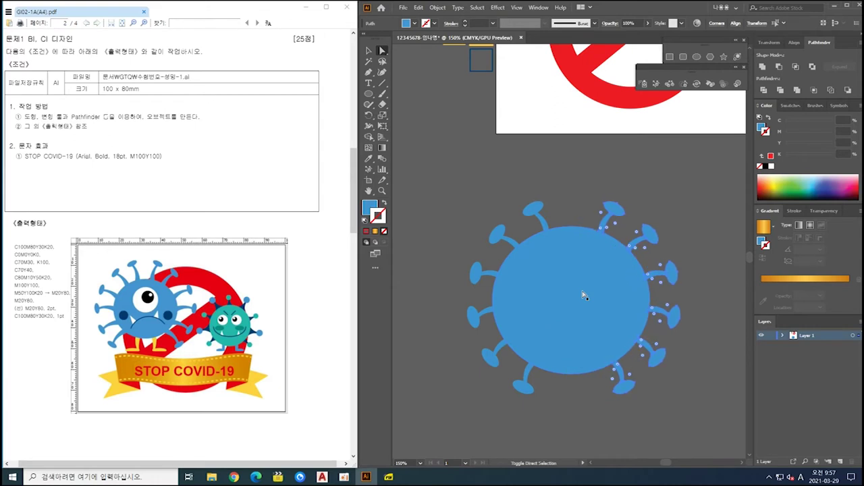
key("Right")
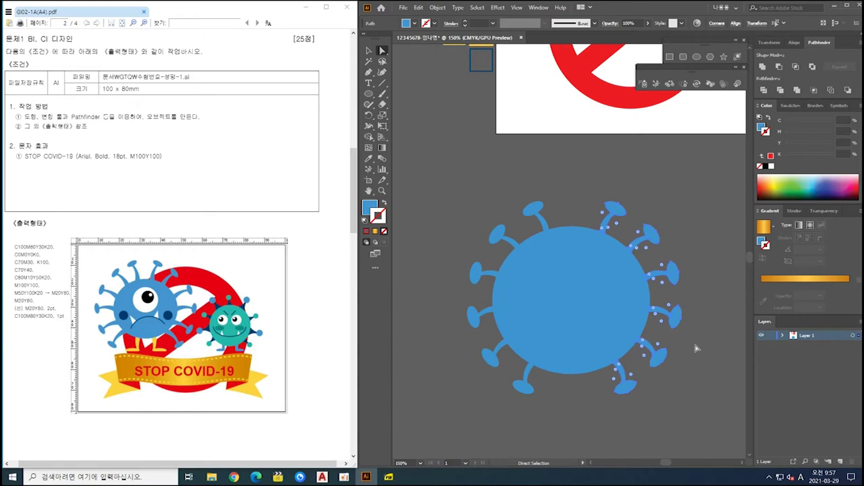
key("ctrl+shift+a")
Draw a closed leg with a left-pointing foot under the body's bottom edge using the Pen tool.
key("ctrl+1")
scroll(628, 430, "up", 4)
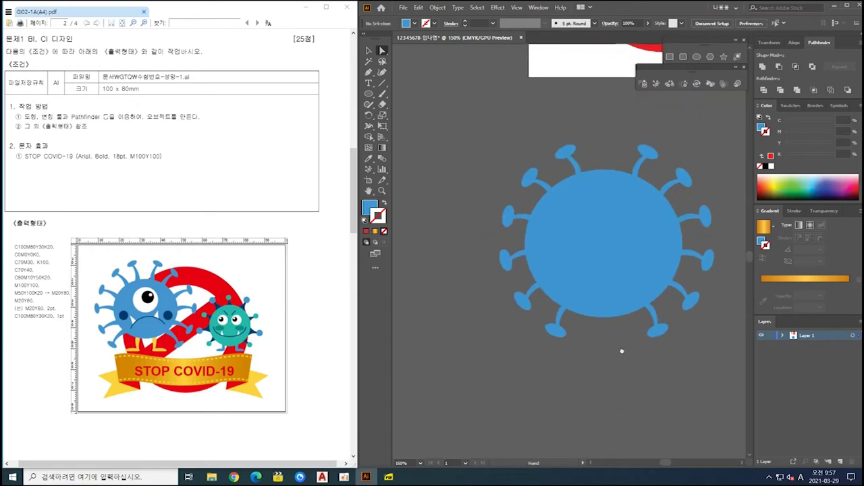
key("p")
left_click(592, 305)
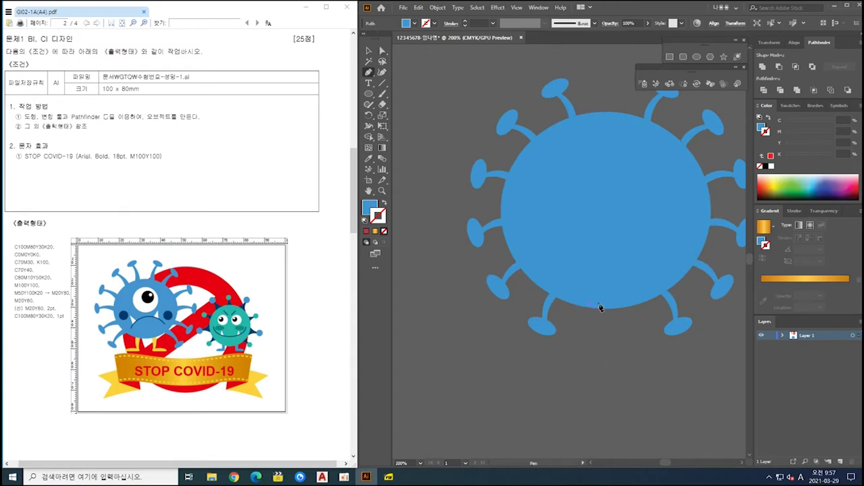
left_click_drag(601, 309, 605, 350)
left_click(599, 342)
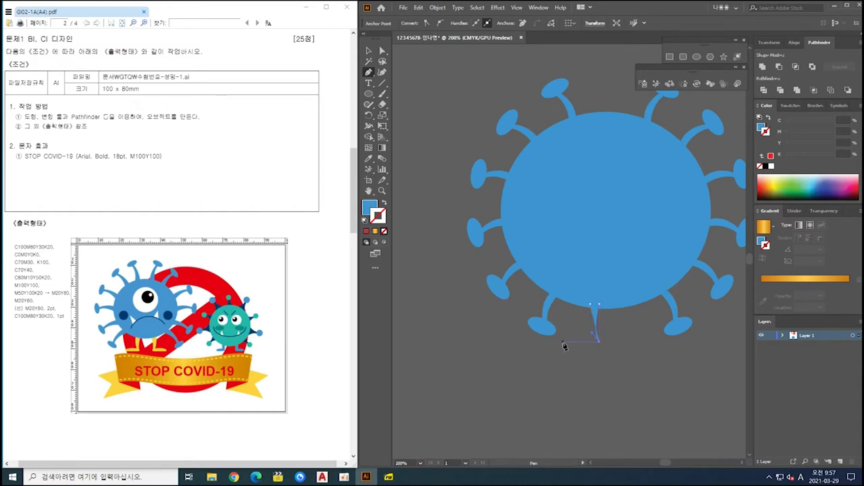
left_click(563, 342)
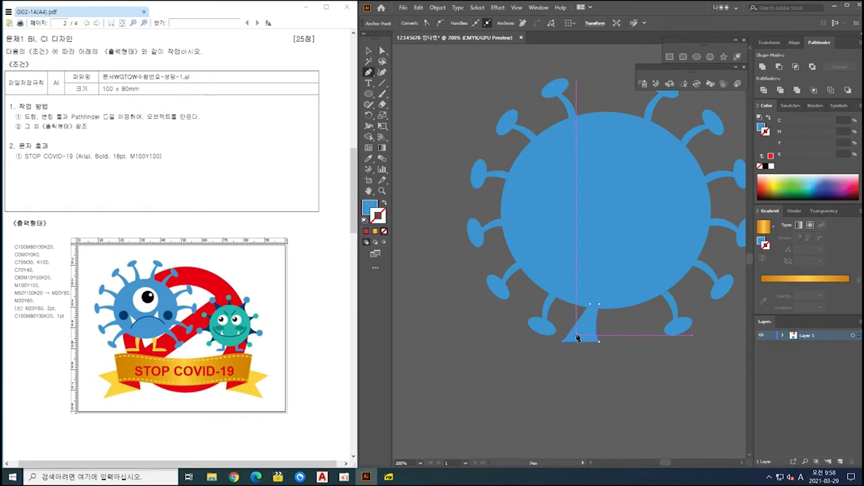
left_click_drag(593, 336, 589, 339)
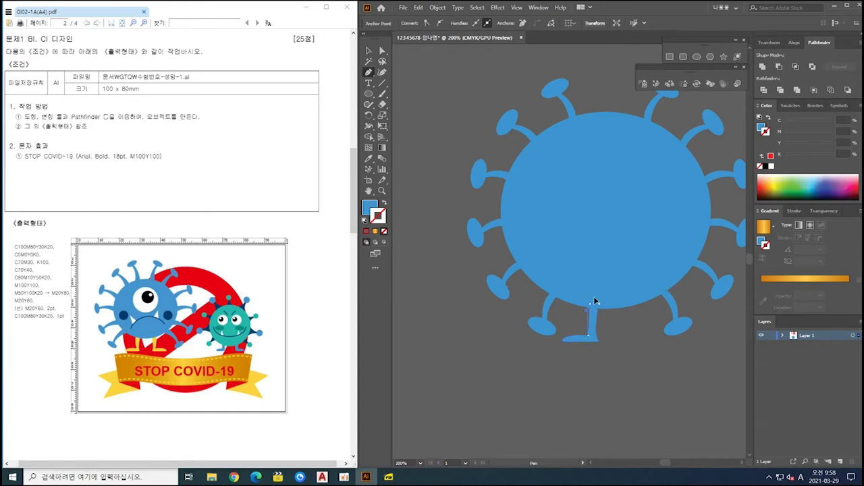
left_click(594, 302)
key("Escape")
left_click(615, 347, "ctrl")
Fill the leg shape with the yellow swatch color using the Eyedropper.
scroll(571, 347, "down", 3)
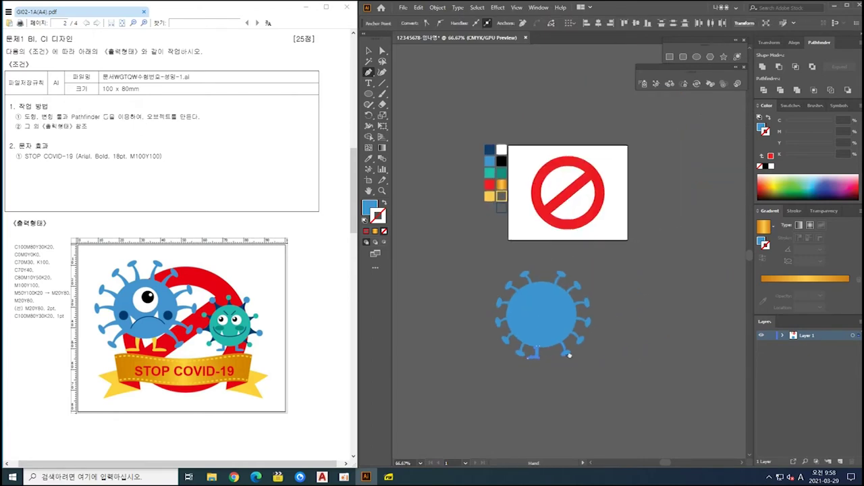
key("i")
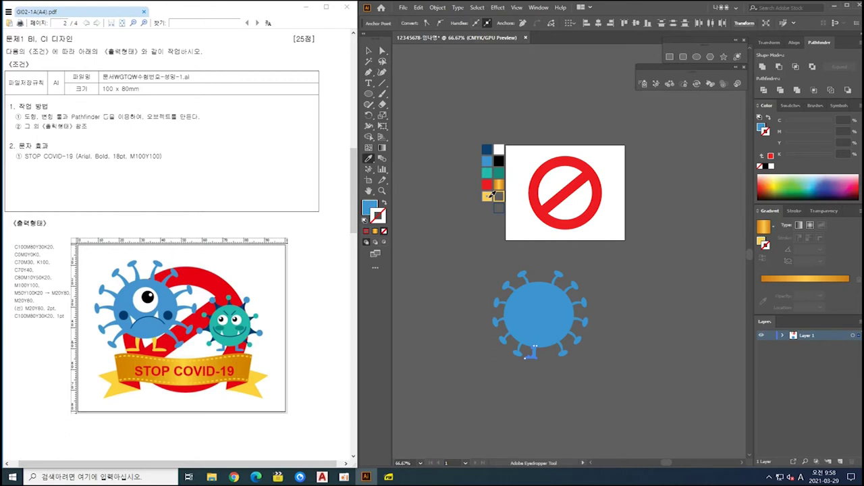
left_click(495, 196)
scroll(511, 322, "up", 3)
Send the yellow leg to the back, behind the blue body.
left_click(606, 436, "ctrl")
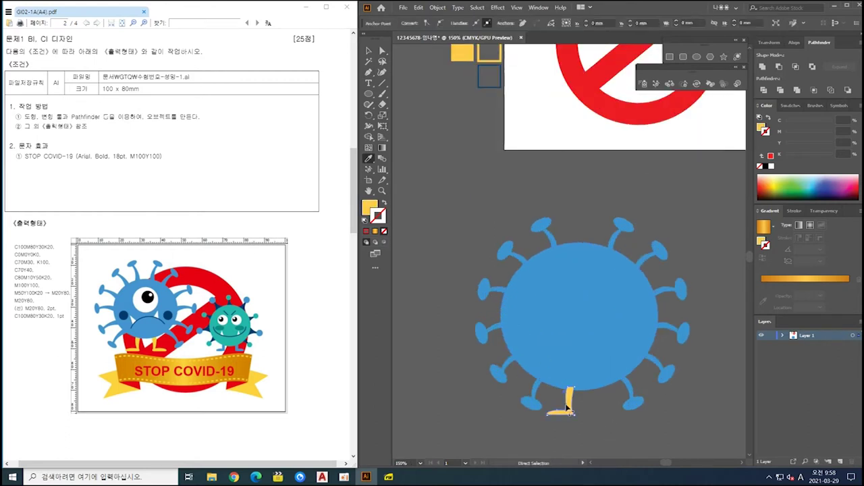
left_click(570, 403, "ctrl")
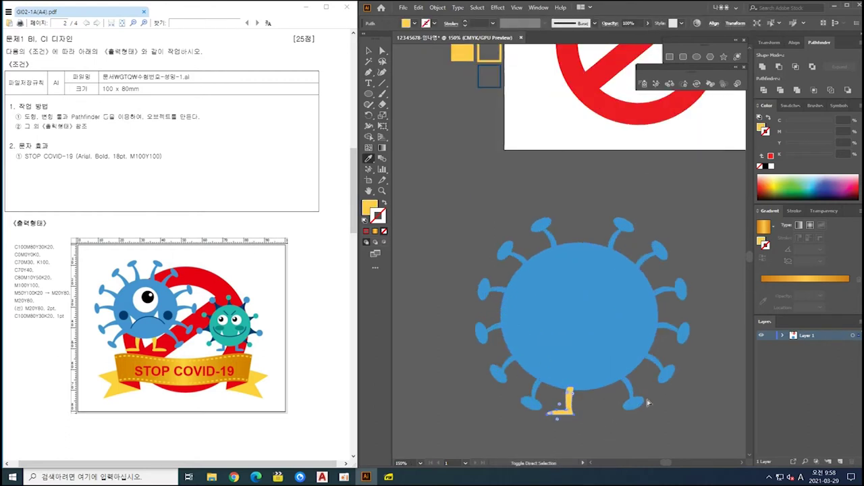
scroll(628, 401, "up", 1)
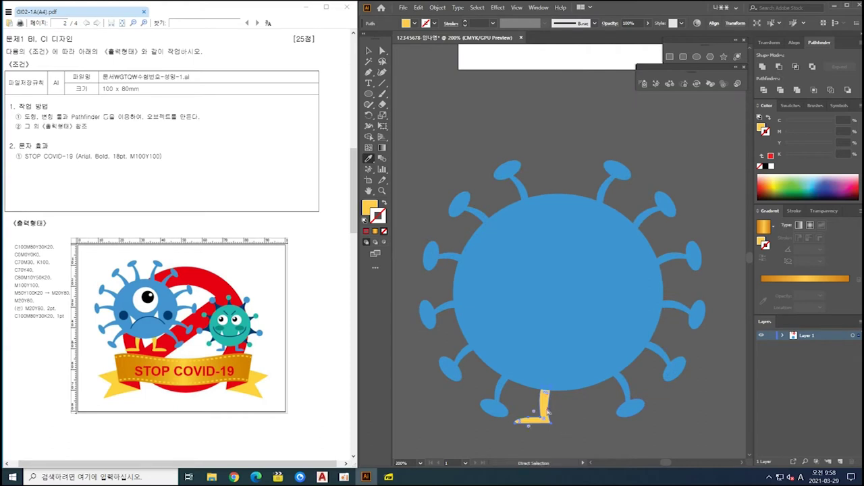
Create a mirrored copy of the yellow leg with Reflect so its foot points right.
right_click(546, 410)
mouse_move(594, 353)
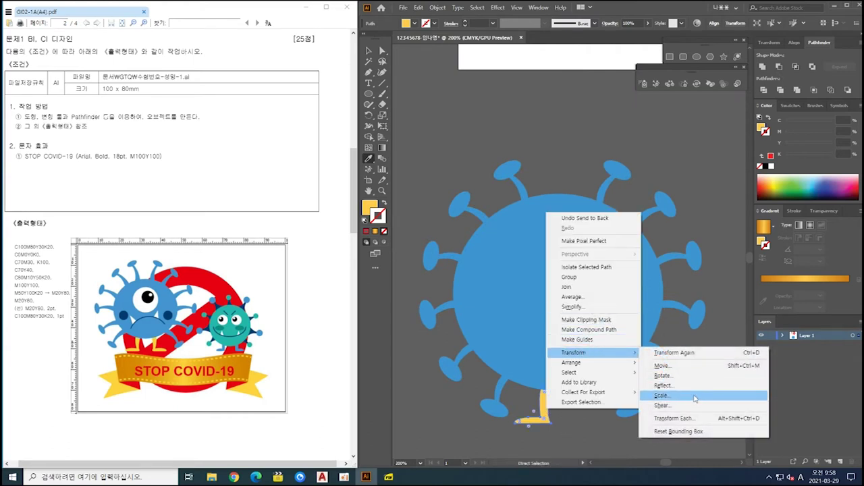
left_click(672, 397)
left_click(593, 310)
Move the mirrored leg horizontally to the right half of the body's underside, beside the lowest right spike.
key("Right")
key("Right")
key("Right")
key("Right")
key("Right")
key("Right")
key("Right")
key("Right")
key("Right")
key("Right")
key("Right")
key("Right")
key("Right")
key("Right")
key("Right")
key("Right")
key("Right")
key("Right")
key("Right")
key("Right")
key("Right")
key("Right")
key("Right")
key("Right")
key("Right")
key("Right")
key("Right")
key("Right")
key("Right")
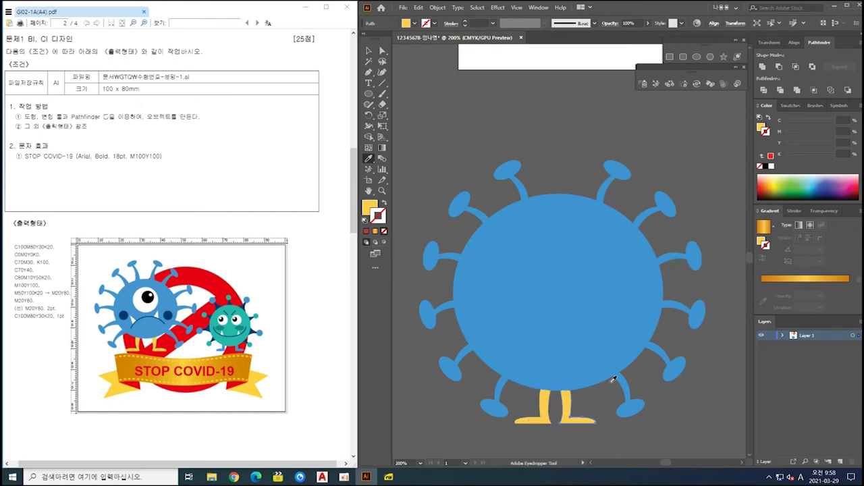
key("Right")
key("Right")
key("Right")
key("Right")
key("Right")
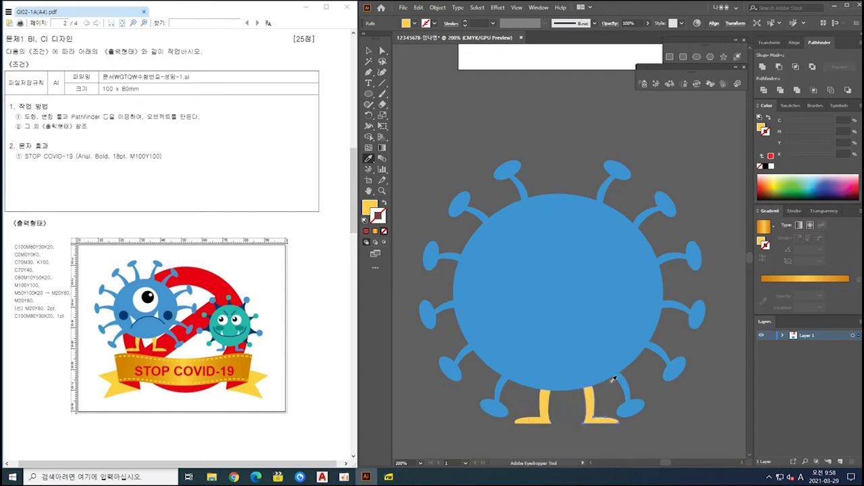
Shift the left leg slightly outward to the left under the body and deselect it.
key("a")
left_click(549, 409, "ctrl")
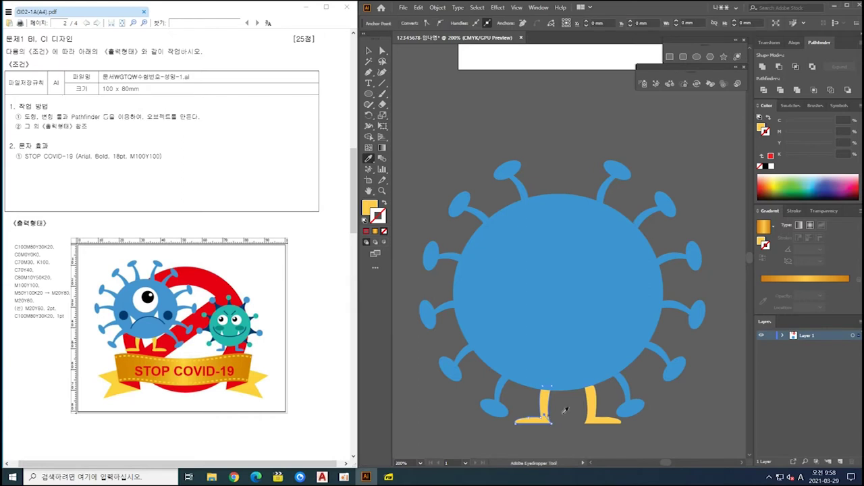
key("a")
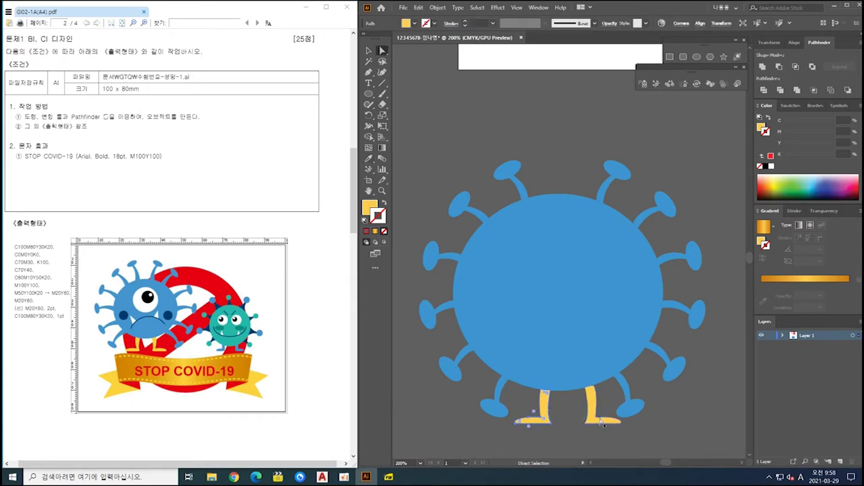
key("Left")
key("Left")
key("Left")
key("Left")
key("Left")
key("Left")
key("Left")
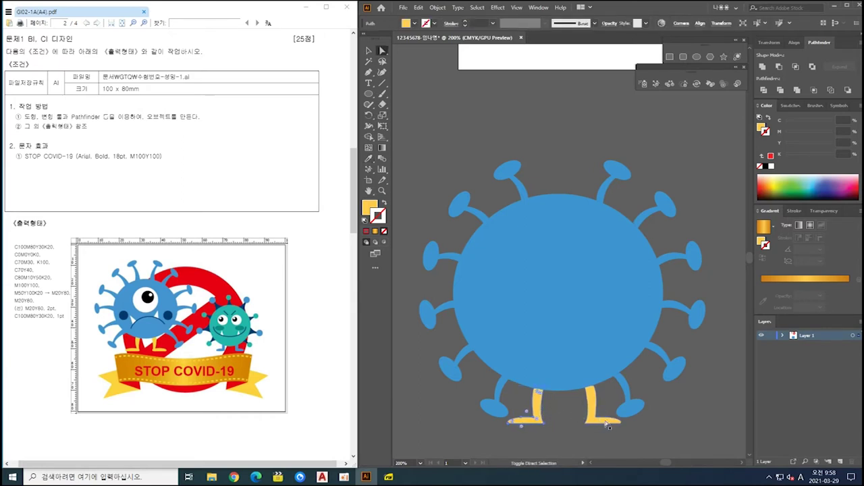
left_click(576, 446)
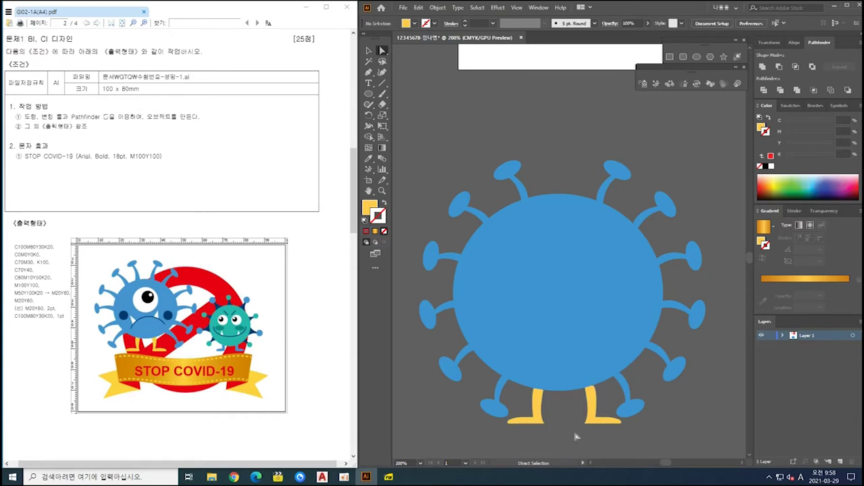
Nudge the right leg slightly left and the left leg slightly right to space both evenly under the body.
left_click(590, 411)
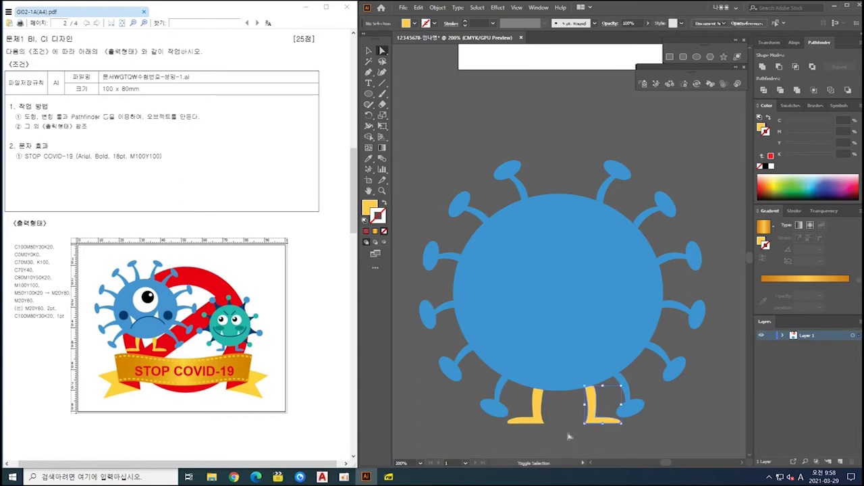
key("Left")
key("Left")
left_click(535, 419, "ctrl")
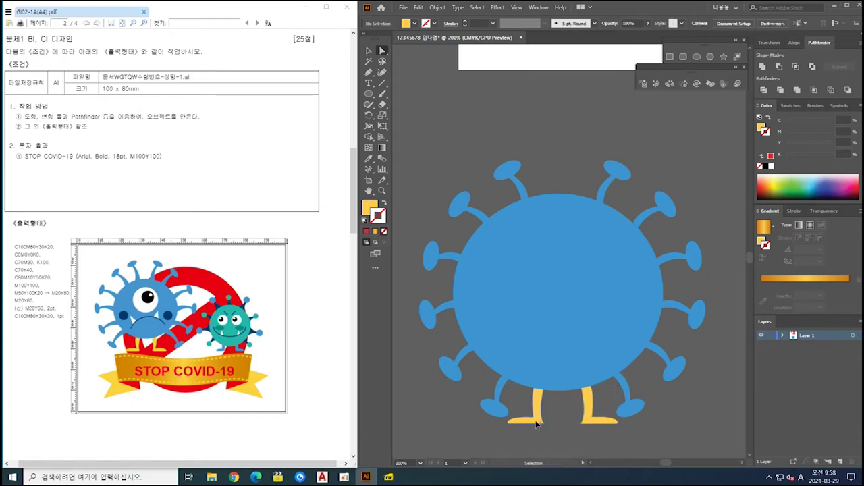
left_click(567, 448)
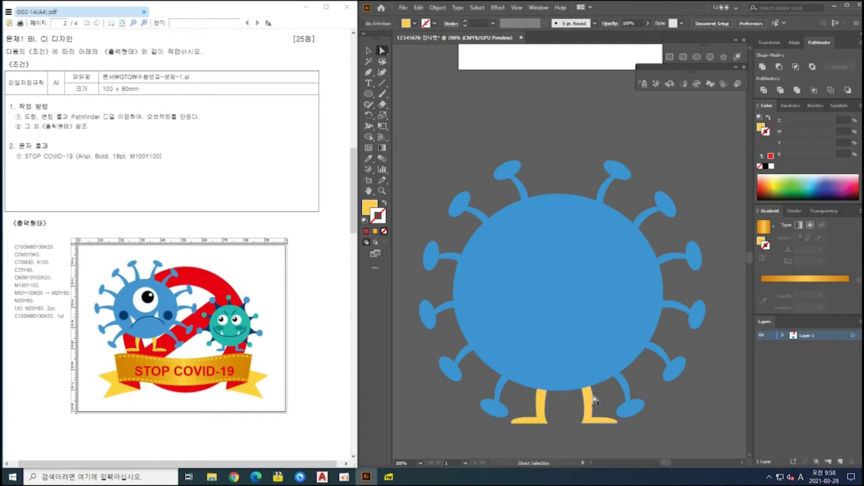
Draw a large circle for the eye and shift it up to the upper middle of the blue body.
key("l")
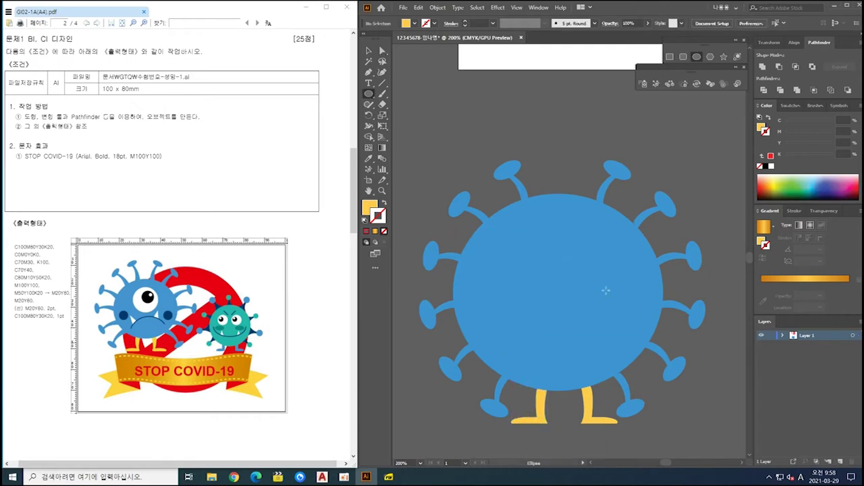
left_click_drag(590, 284, 562, 275)
key("Up")
key("Up")
key("Up")
key("Up")
key("Up")
key("Up")
key("Up")
key("Up")
key("Up")
key("Up")
key("Up")
key("Up")
key("Up")
key("Up")
key("Up")
key("Up")
key("Up")
key("Up")
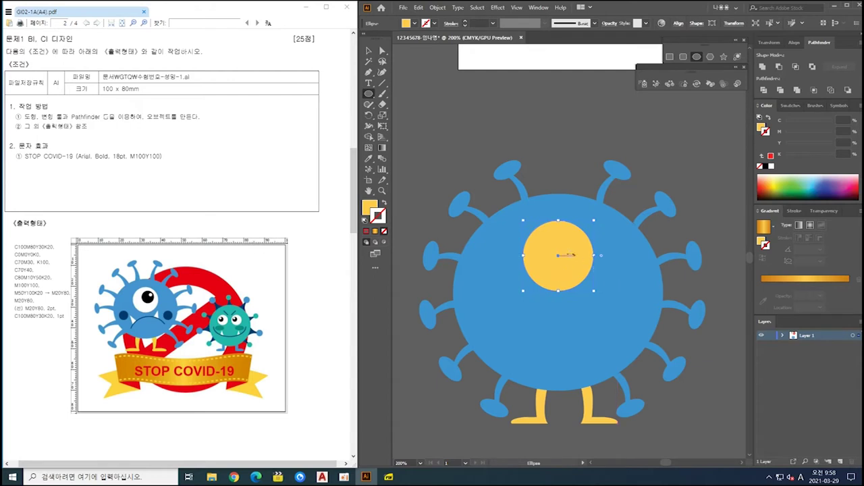
Draw a smaller pupil circle in the upper right of the eye, with a tiny highlight circle inside it.
left_click_drag(553, 233, 587, 268)
key("Up")
key("Up")
key("Up")
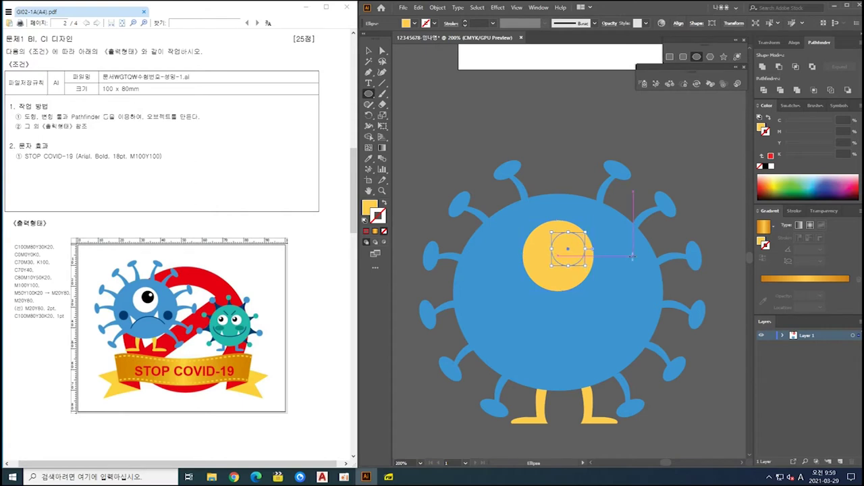
key("Down")
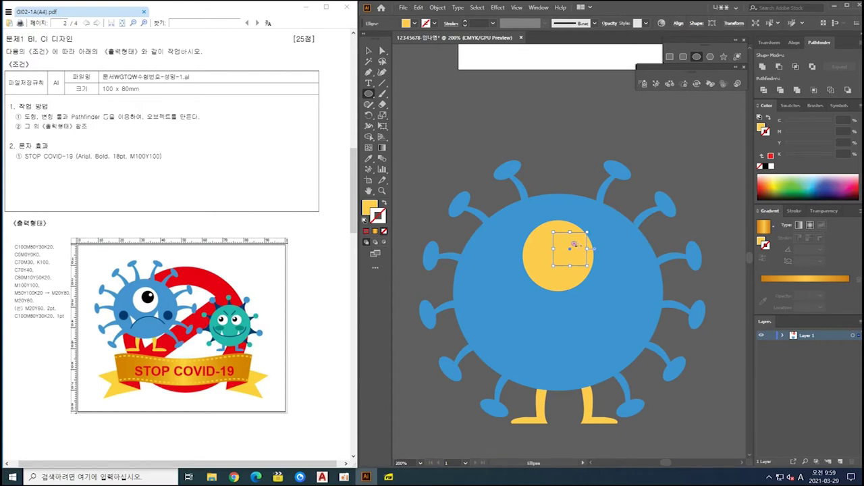
left_click_drag(580, 249, 581, 251)
Fill the eyeball and highlight with the white swatch color and the pupil with the black one using the Eyedropper.
key("ctrl+minus")
key("ctrl+minus")
key("ctrl+minus")
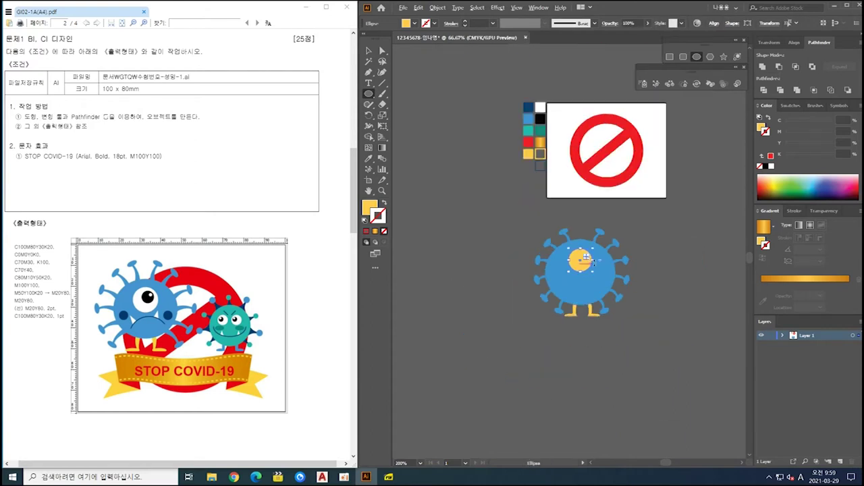
key("i")
left_click(528, 142)
key("ctrl+shift+a")
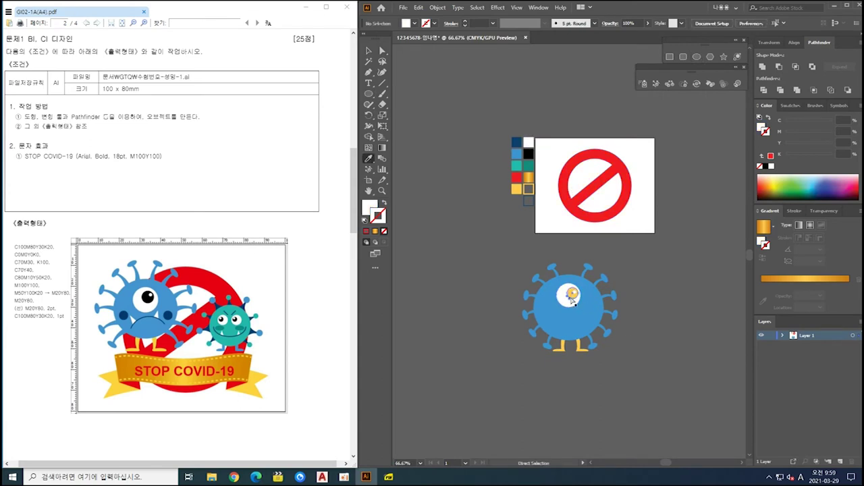
left_click(571, 298, "ctrl")
left_click(529, 155)
left_click(699, 382, "ctrl")
Draw an upward-arching frown curve across the body below the eye with the Pen tool.
scroll(625, 380, "up", 2)
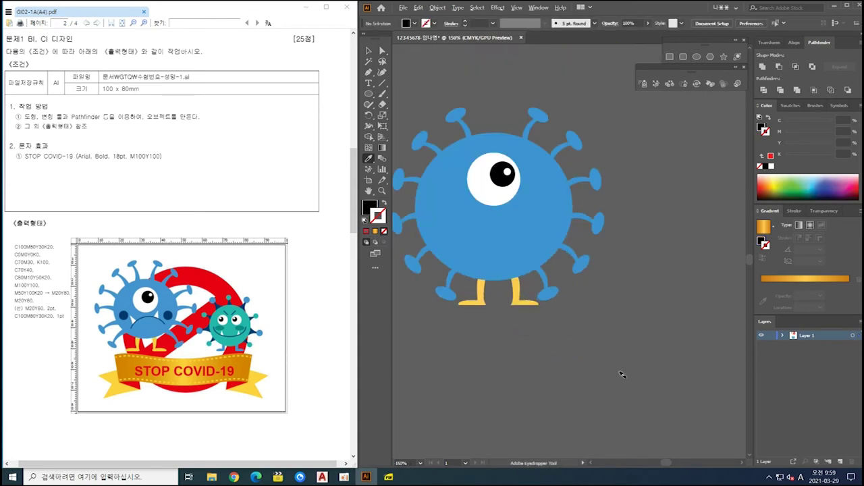
scroll(583, 374, "up", 1)
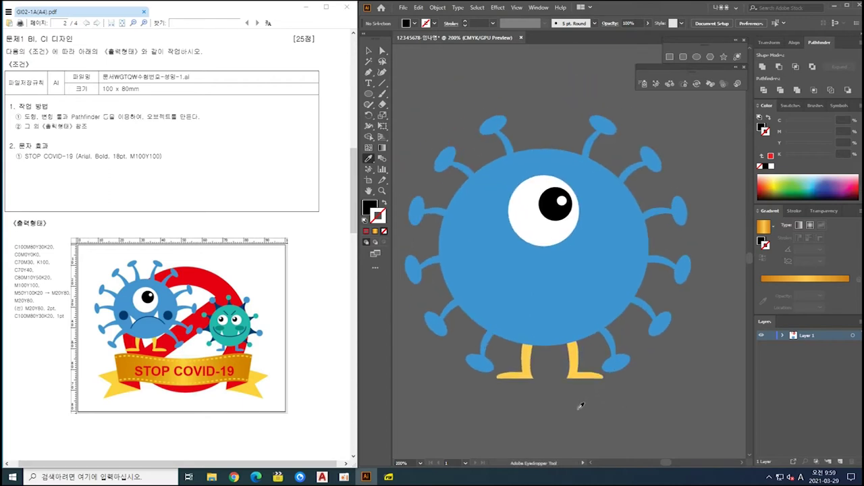
key("p")
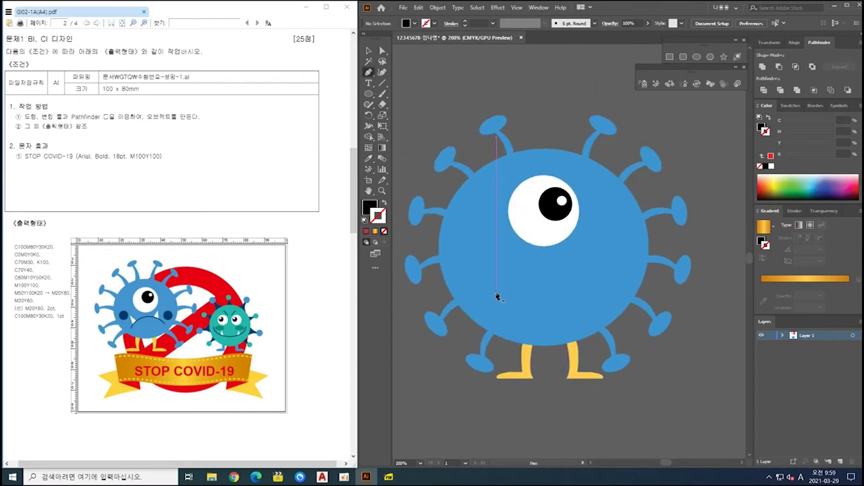
left_click(496, 295)
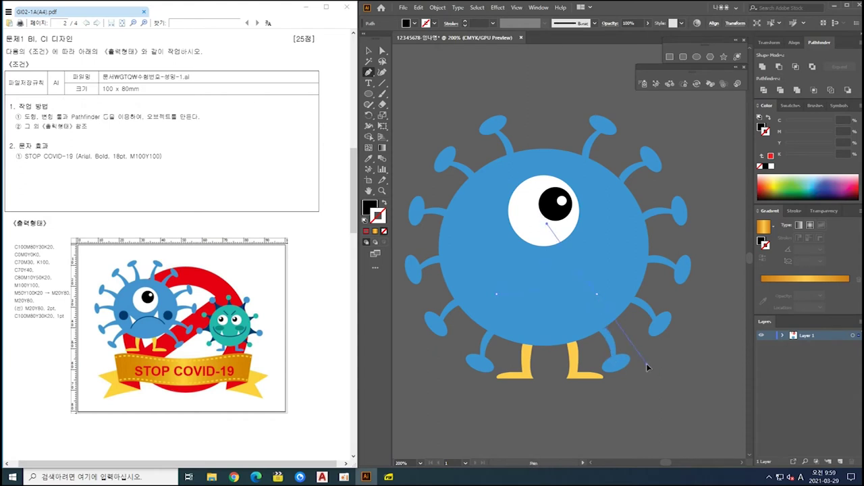
left_click_drag(650, 349, 647, 349)
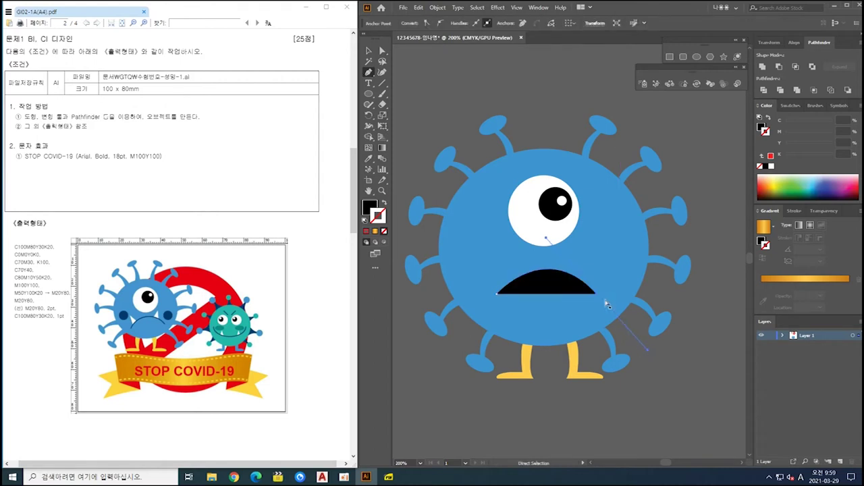
left_click_drag(597, 297, 617, 286)
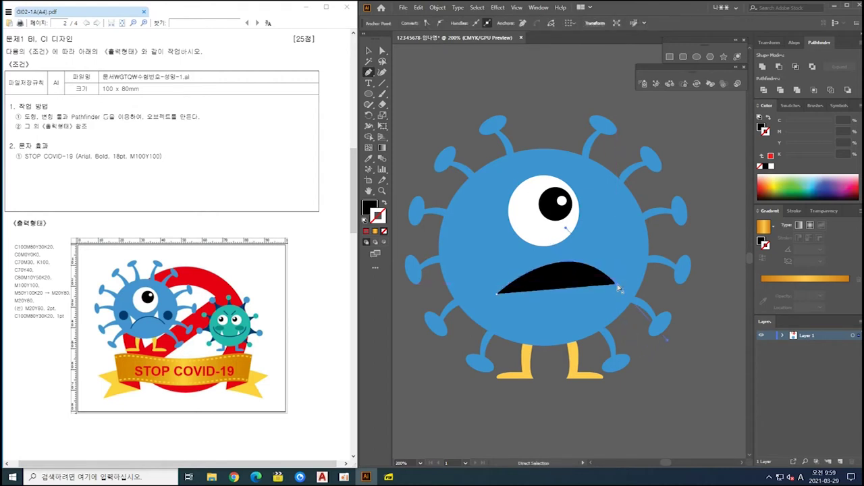
Swap the mouth's fill and stroke to leave only a black outline, and flatten and shorten the curve's right side.
left_click(385, 202)
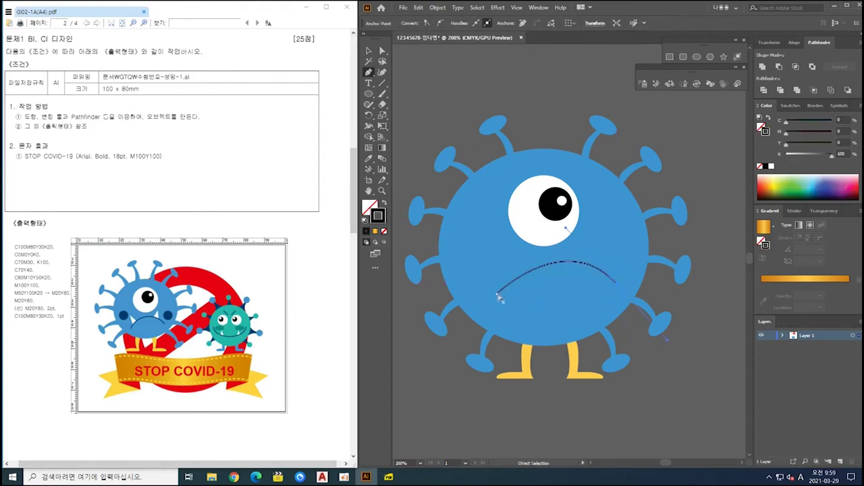
left_click_drag(566, 229, 550, 238)
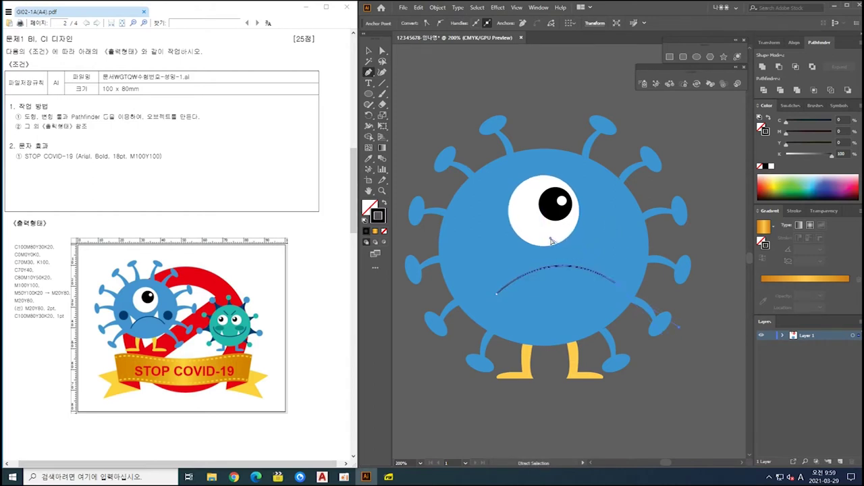
left_click(616, 284)
left_click(623, 291, "ctrl")
left_click(604, 276, "ctrl")
left_click_drag(551, 238, 550, 243)
left_click_drag(617, 286, 609, 282)
left_click(647, 379)
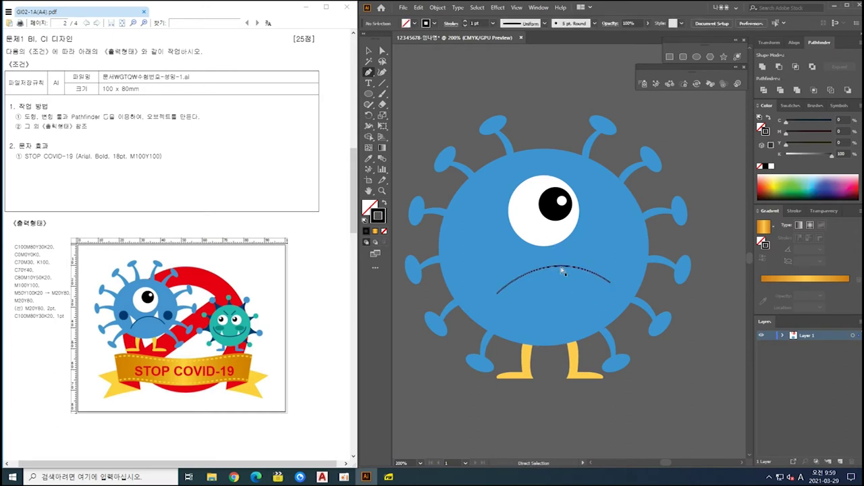
Refine the mouth's curvature and move the whole line slightly down, away from the eye.
left_click(563, 270)
left_click_drag(645, 310, 646, 308)
left_click(661, 395, "ctrl")
key("a")
left_click(563, 268)
key("Down")
key("Down")
key("Down")
key("Down")
key("Down")
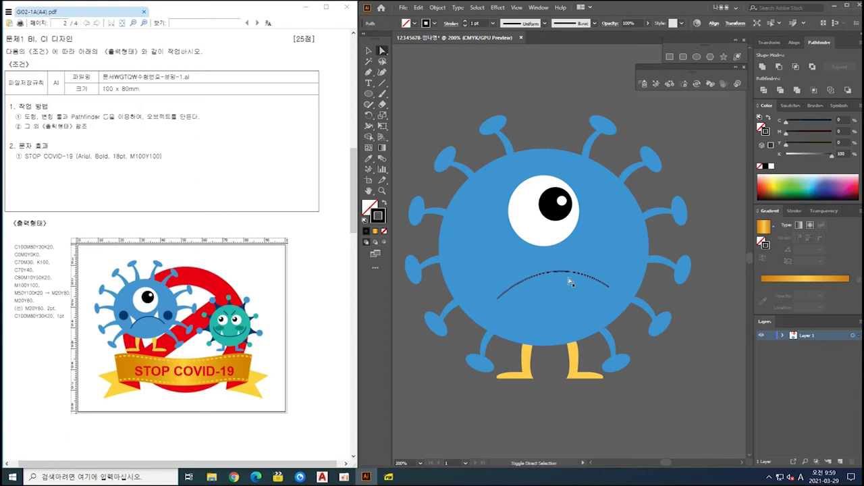
Apply the navy 1 pt stroke swatch to the mouth line using the Eyedropper and deselect it.
scroll(616, 344, "down", 2)
left_click_drag(612, 313, 605, 362)
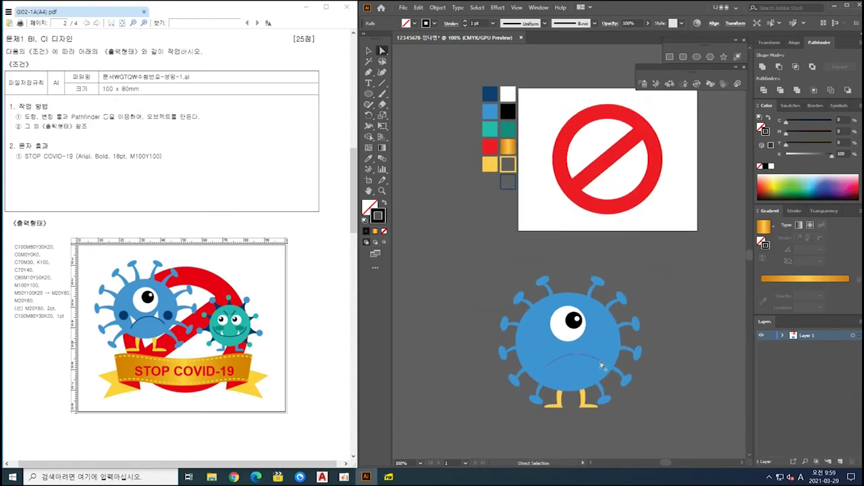
key("i")
left_click(505, 184)
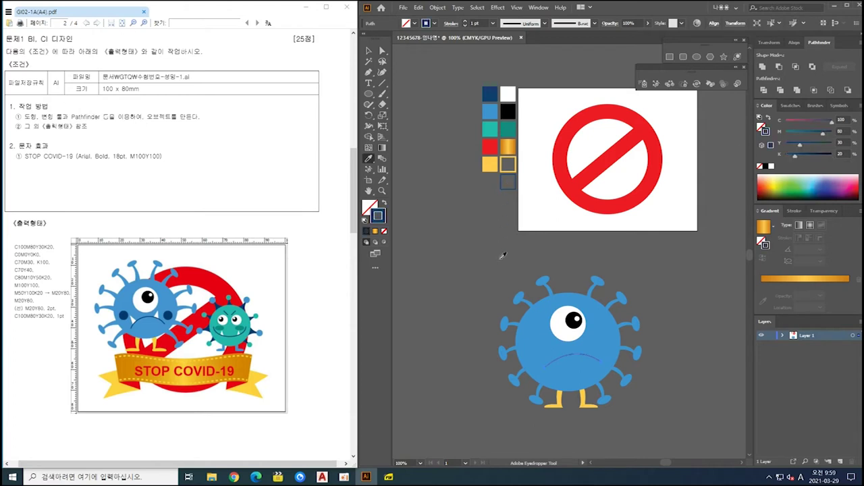
key("ctrl+shift+a")
Draw a cheek circle left of the mouth, fill it with the navy swatch color, and duplicate it onto the right cheek.
scroll(517, 381, "up", 1)
key("l")
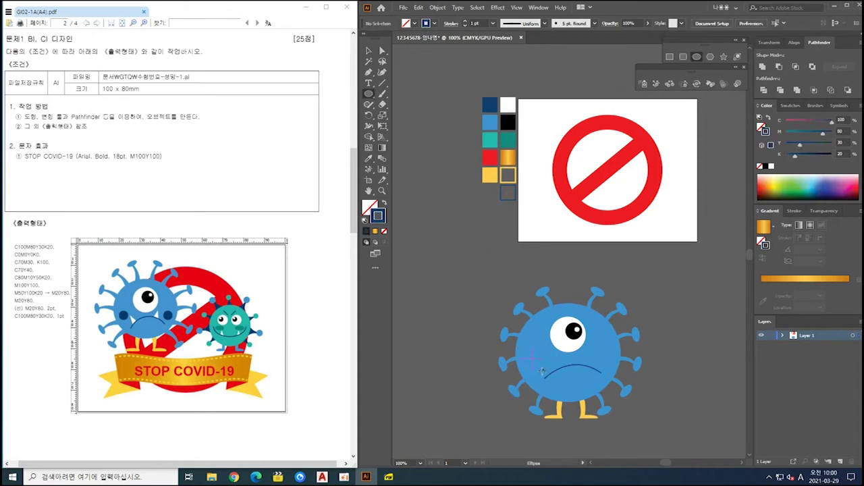
left_click_drag(520, 347, 539, 369)
key("i")
left_click(490, 105)
key("a")
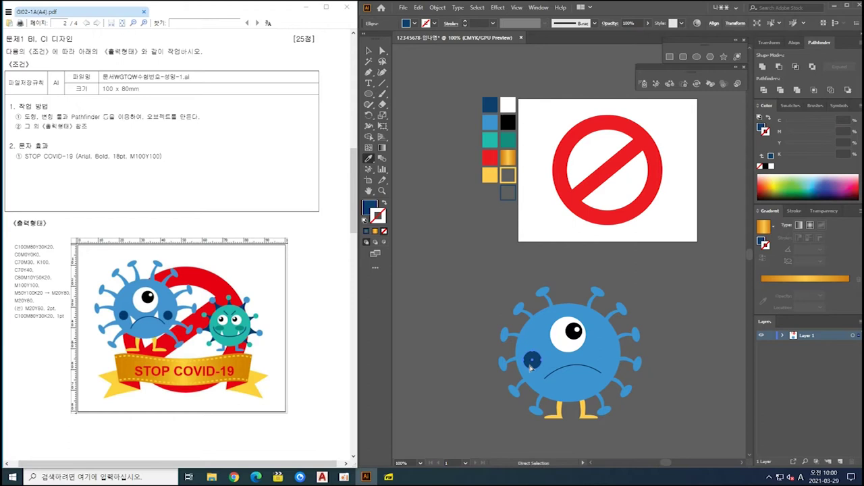
left_click_drag(537, 366, 609, 367)
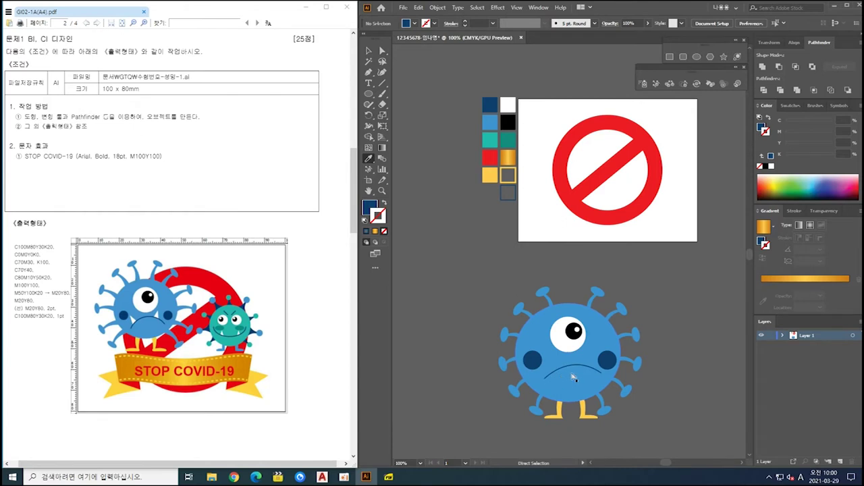
Draw a closed, upward-pointing triangular fang on the left part of the mouth line, its base following the curve.
scroll(574, 378, "up", 4)
key("p")
left_click(468, 292)
left_click(462, 230)
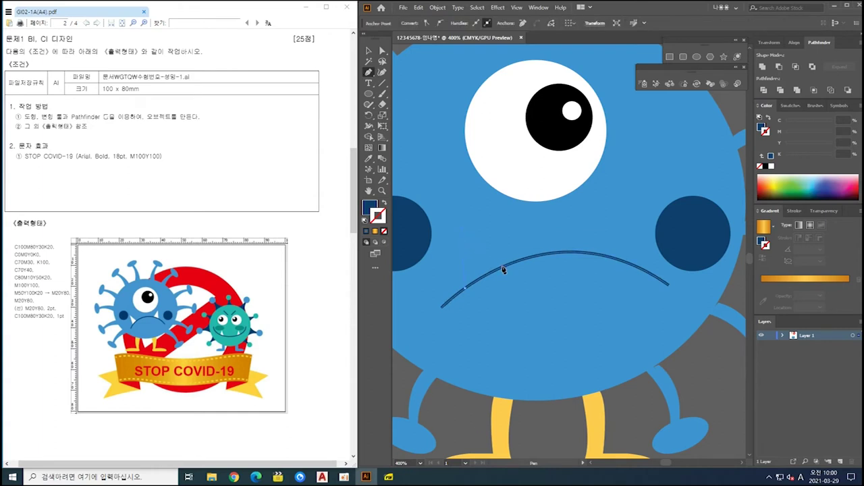
left_click(501, 266)
left_click_drag(464, 289, 453, 303)
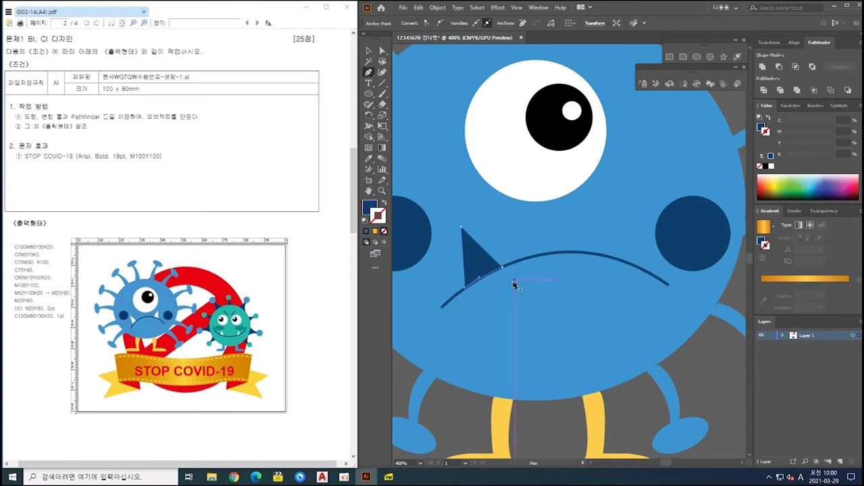
Draw a second closed, upward-pointing triangular fang on the right part of the mouth line.
left_click(601, 255)
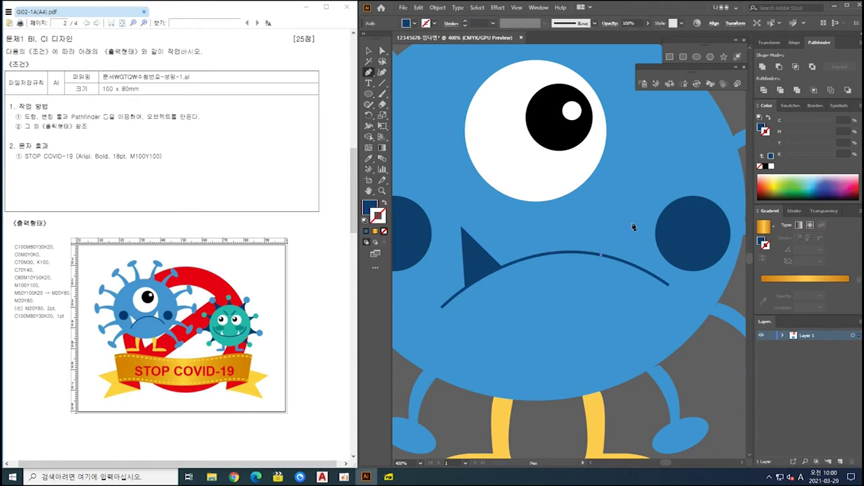
left_click(628, 266)
left_click(602, 256)
Fill both fangs with the eyeball's white using the Eyedropper.
left_click(621, 254, "ctrl")
left_click(487, 266, "ctrl+shift")
key("i")
left_click(549, 178)
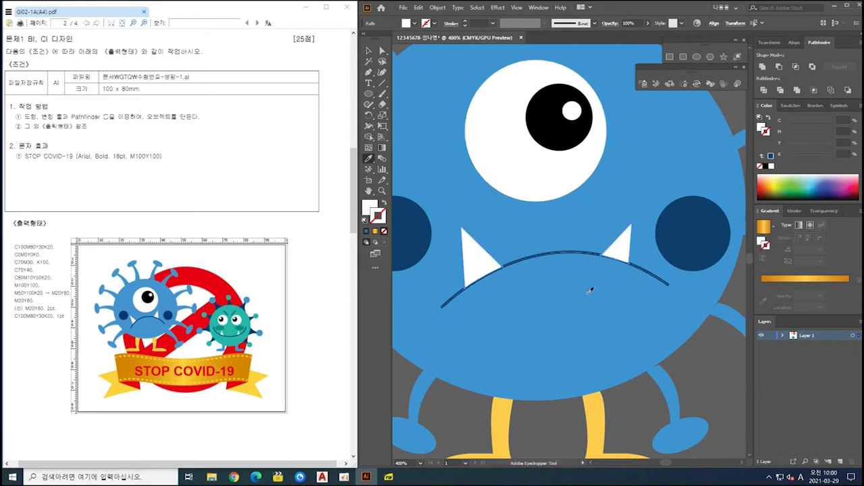
Tuck both white fangs behind the mouth line, so the line covers their bases.
scroll(644, 289, "down", 1)
left_click(709, 386, "ctrl")
scroll(695, 380, "down", 1)
scroll(599, 375, "up", 1)
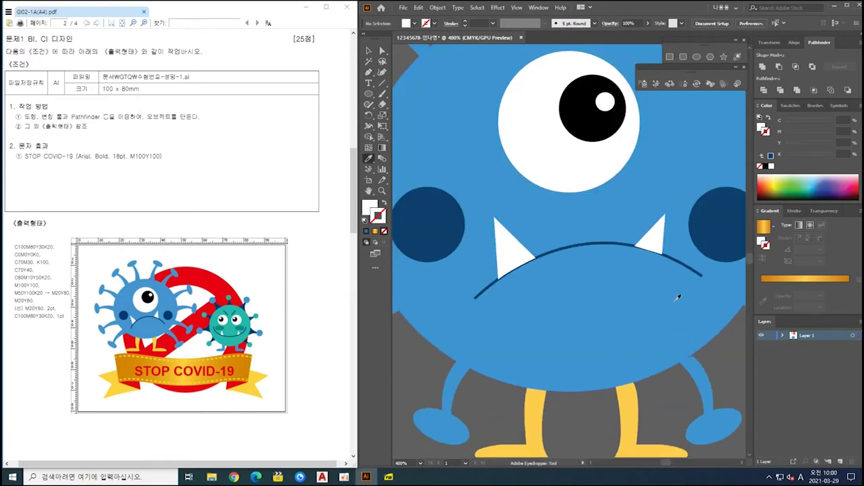
left_click(659, 245, "ctrl")
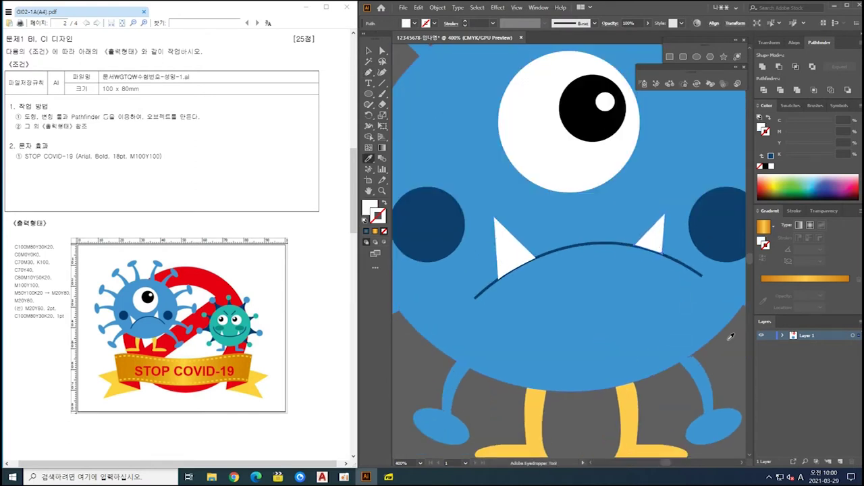
left_click(721, 353, "ctrl")
left_click(514, 250, "ctrl")
left_click(440, 361, "ctrl")
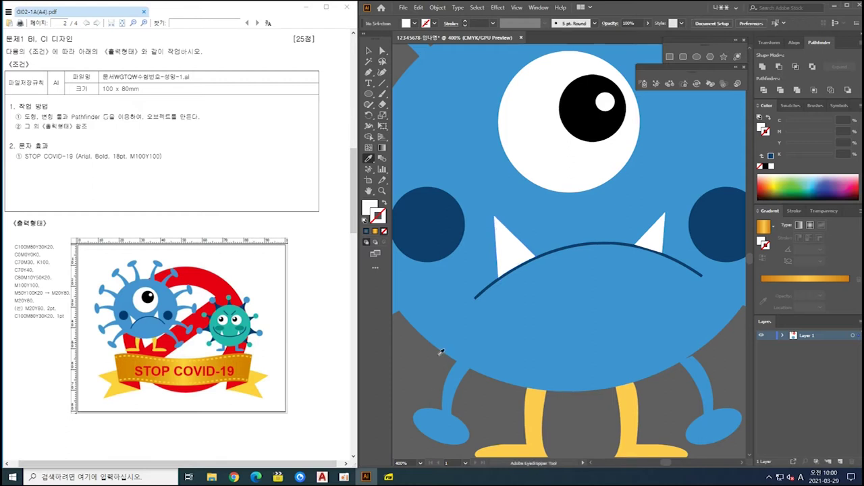
Group all parts of the blue virus character and scale the group down to about two thirds of its size.
scroll(439, 361, "down", 3)
scroll(583, 299, "down", 1)
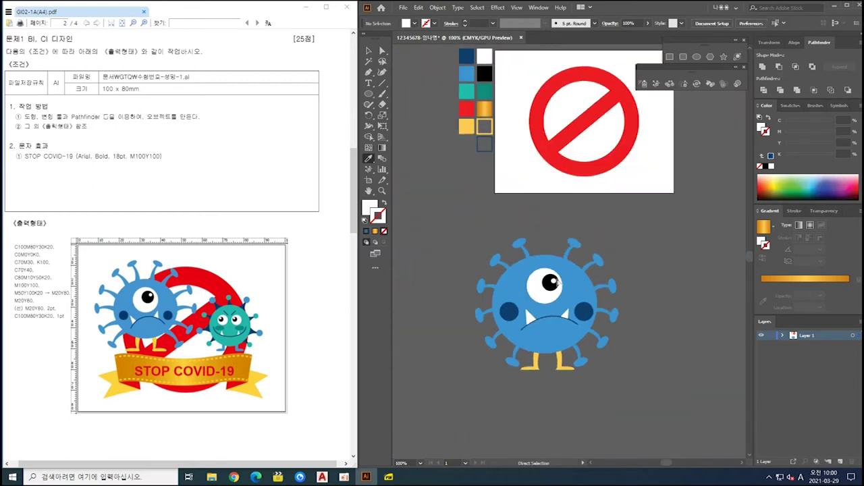
left_click_drag(386, 454, 501, 398)
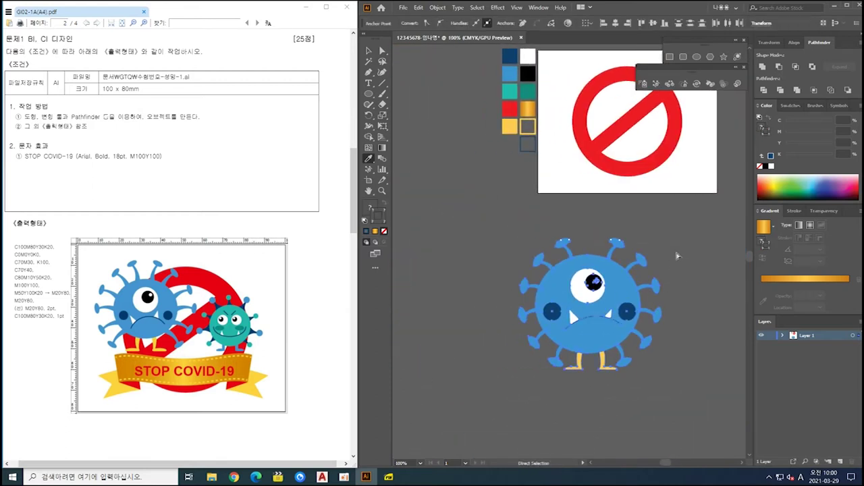
left_click(688, 230, "ctrl")
left_click_drag(690, 225, 490, 415)
right_click(583, 314)
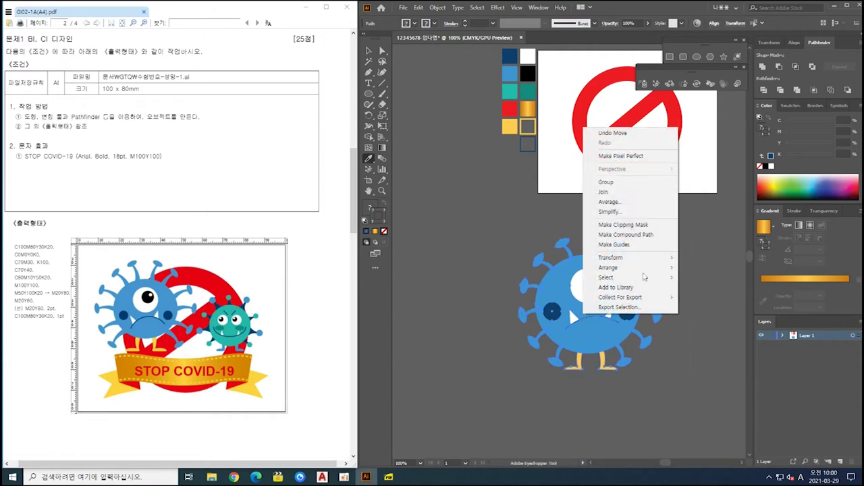
left_click(625, 184)
left_click_drag(676, 281, 611, 324)
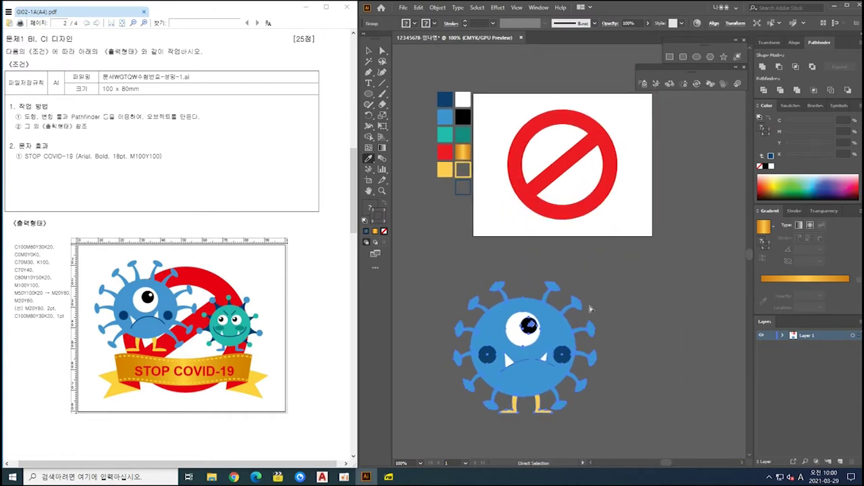
key("a")
left_click_drag(597, 281, 546, 330)
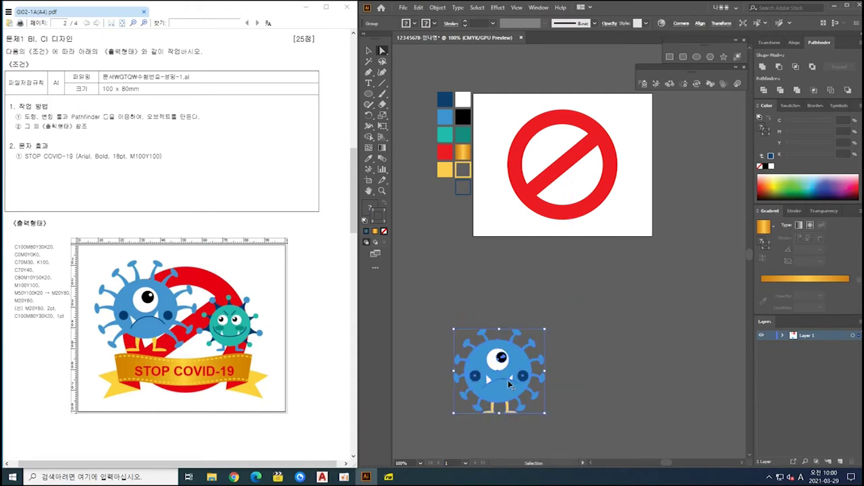
Ungroup the blue virus character.
key("ctrl+equal")
key("ctrl+equal")
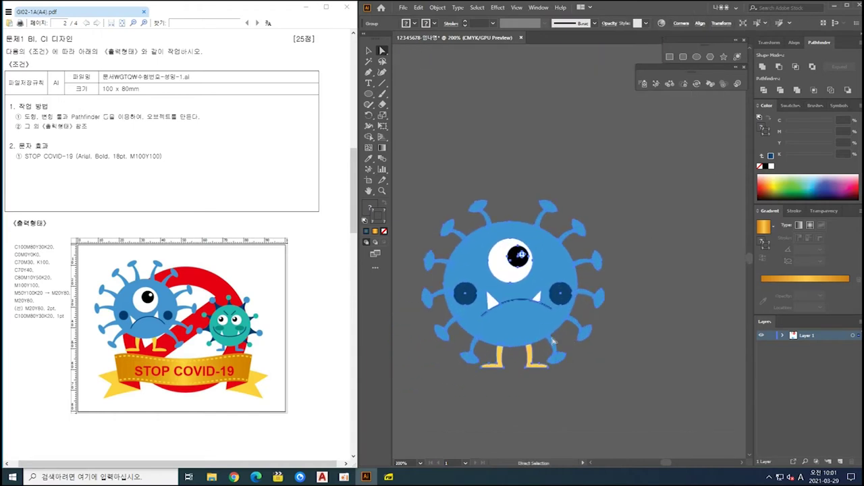
right_click(527, 324)
left_click(550, 237)
left_click(540, 394)
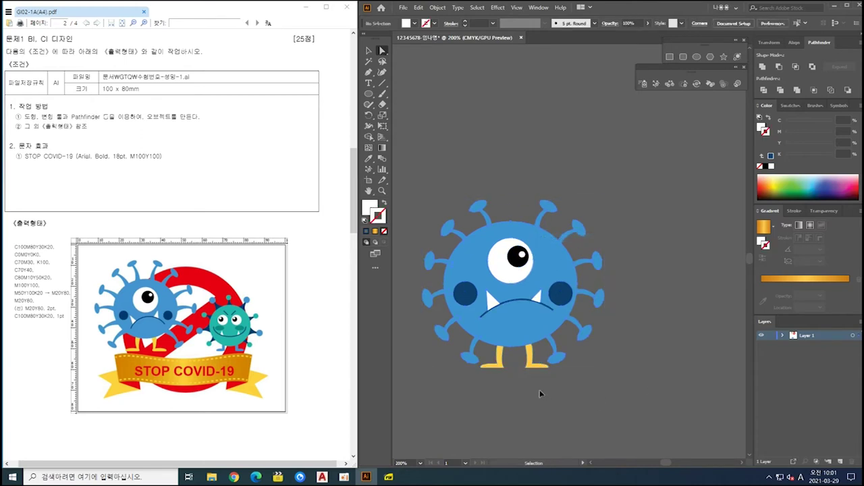
Duplicate both yellow legs onto the empty canvas below and to the right of the character.
left_click(494, 364)
left_click(533, 368, "shift")
left_click_drag(533, 371, 690, 412)
key("ctrl+minus")
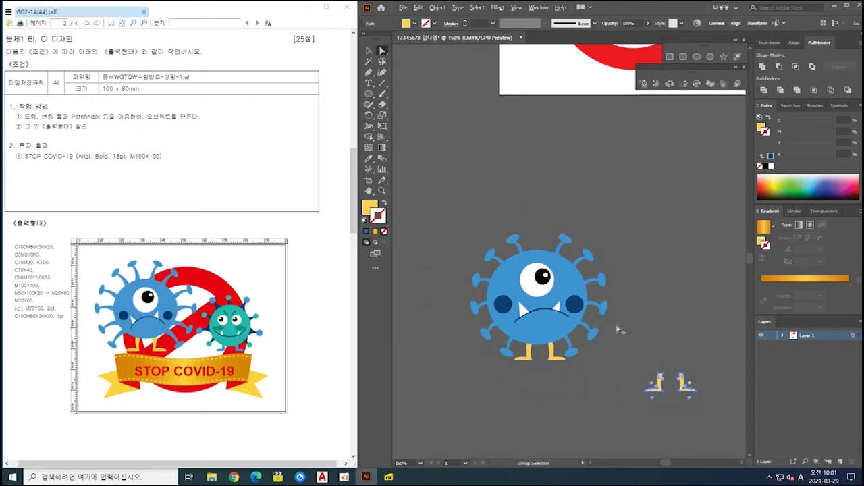
left_click(627, 312)
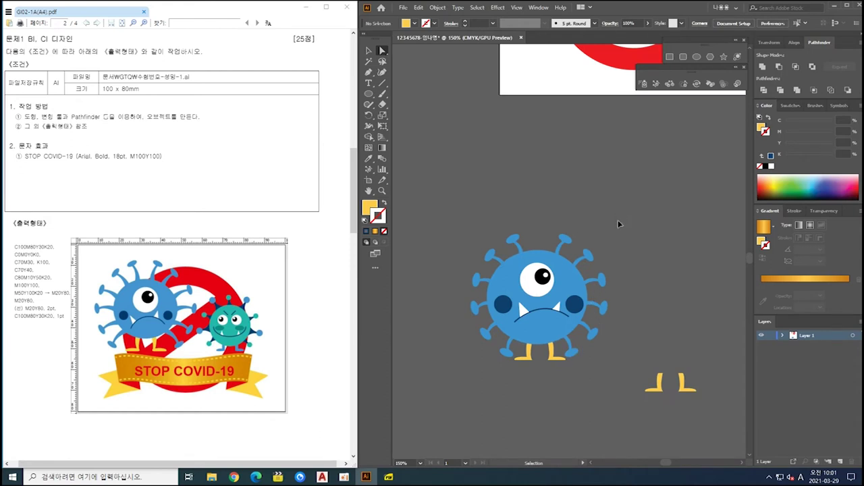
left_click_drag(621, 219, 442, 387)
right_click(550, 315)
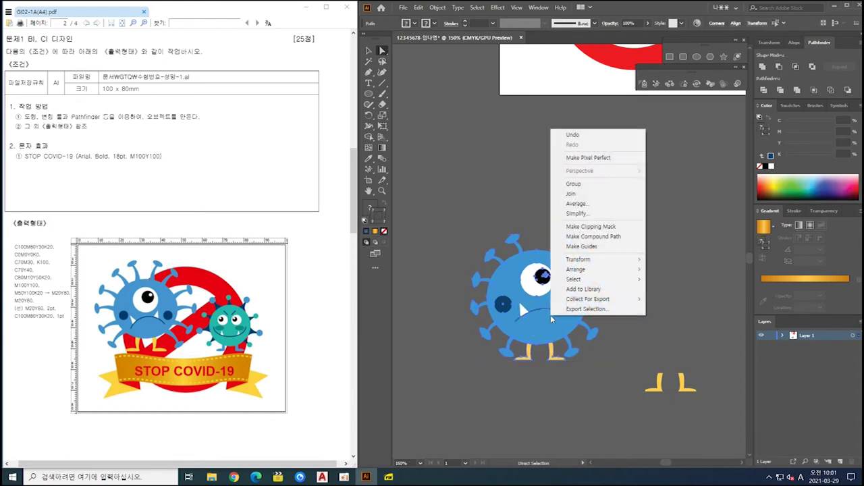
left_click(608, 236)
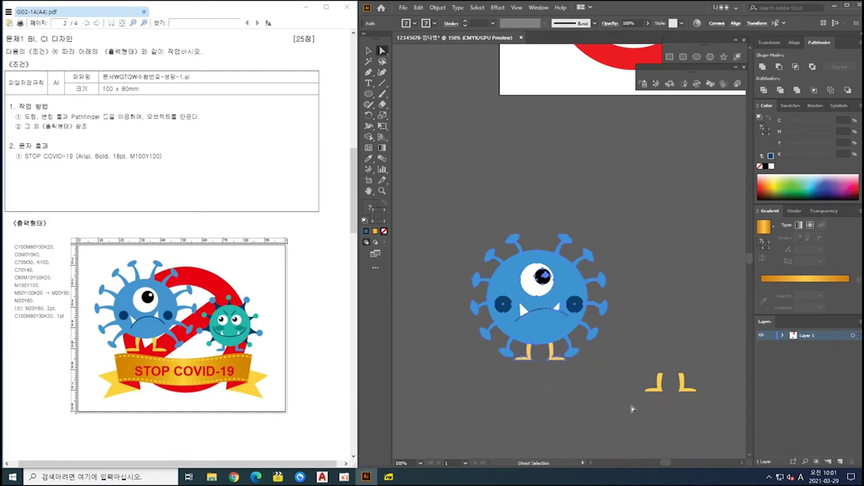
left_click(630, 407)
Duplicate the eyeball, pupil and highlight together onto the empty canvas above the copied legs.
left_click(548, 279)
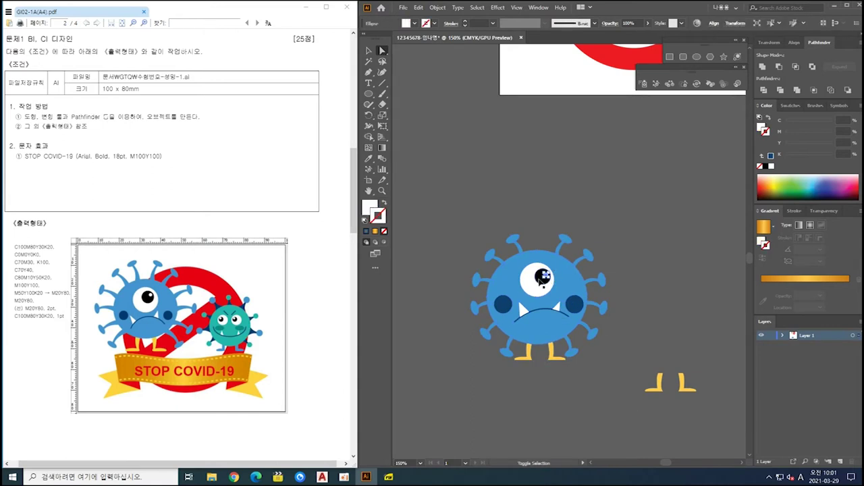
left_click_drag(533, 291, 675, 309)
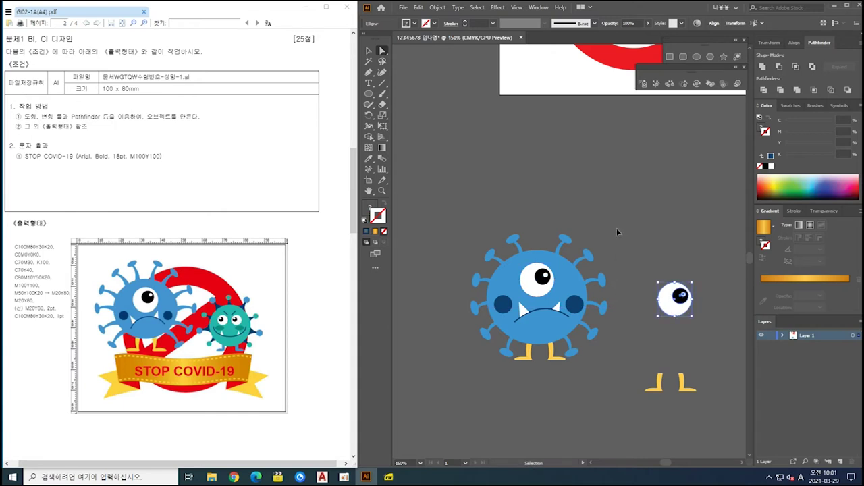
left_click(614, 236)
Group all parts of the blue character, leaving out the copied eye and legs.
left_click_drag(447, 393, 445, 394)
right_click(546, 321)
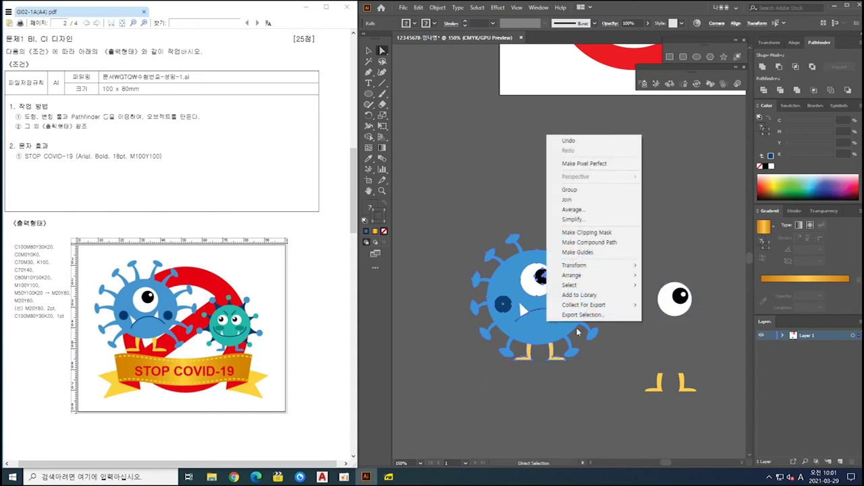
left_click(600, 193)
Scale the grouped blue character down and move it onto the artboard, over the left side of the red prohibition sign.
left_click_drag(604, 247, 524, 340)
left_click_drag(493, 407, 592, 96)
left_click_drag(563, 138, 550, 346)
left_click_drag(612, 349, 577, 318)
mouse_move(541, 283)
left_mouse_down()
mouse_move(515, 268)
mouse_move(525, 279)
left_mouse_up()
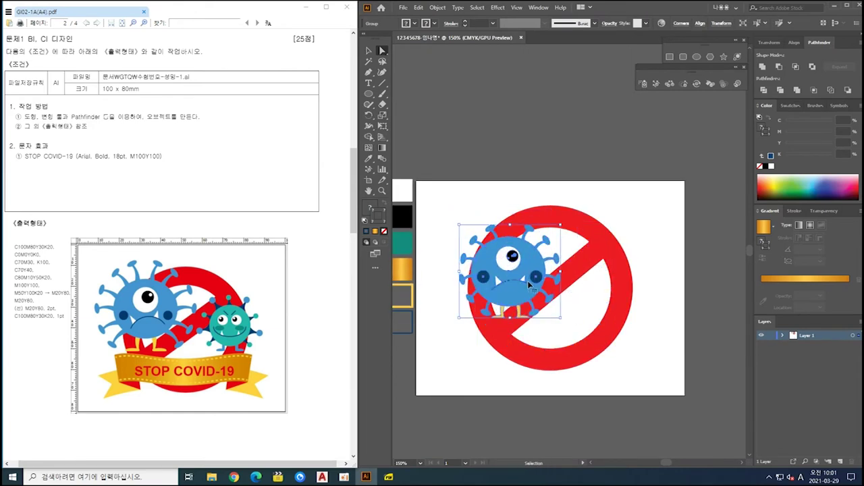
left_click_drag(524, 280, 520, 301)
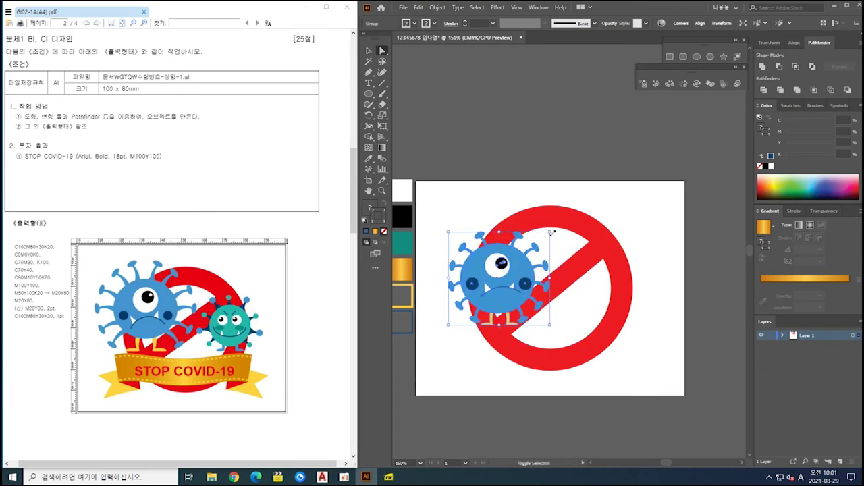
Enlarge the blue character slightly from its lower-left corner and nudge it left and a little down.
mouse_move(550, 232)
left_mouse_down()
mouse_move(575, 215)
mouse_move(552, 230)
mouse_move(563, 221)
left_mouse_up()
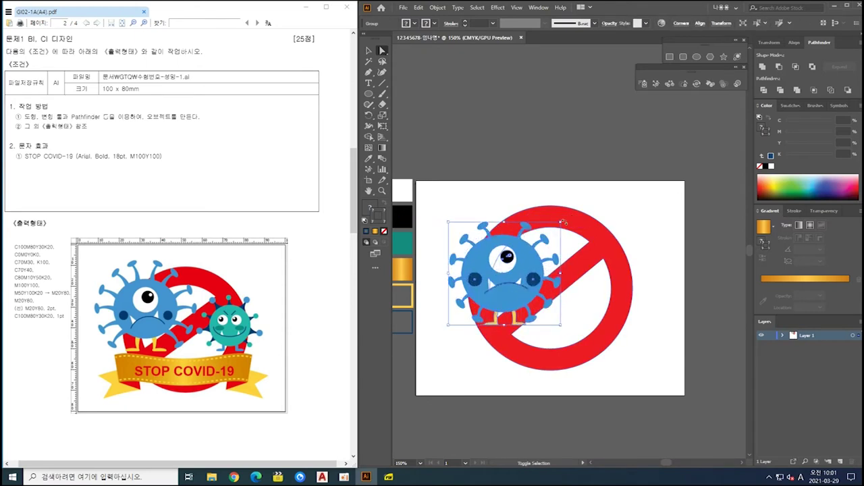
key("Left")
key("Left")
key("Left")
key("Left")
key("Left")
key("Left")
key("Left")
key("Left")
key("Left")
key("Down")
key("Down")
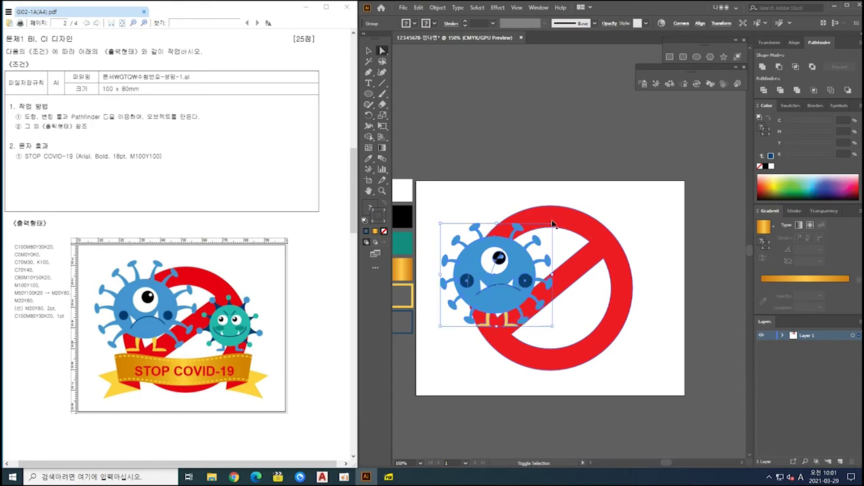
Fine-tune the blue character by nudging it upward and enlarging it a bit more over the sign's upper left.
key("ctrl+z")
key("ctrl+z")
key("ctrl+z")
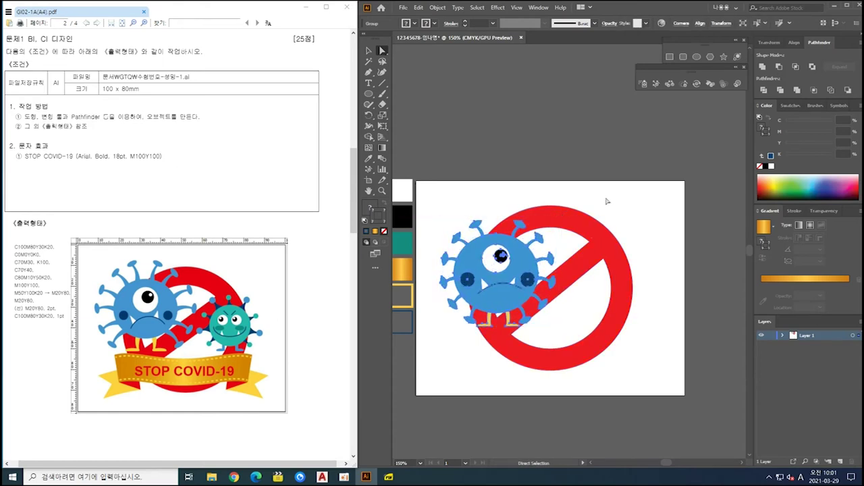
key("ctrl+z")
key("ctrl+z")
key("ctrl+z")
key("ctrl+z")
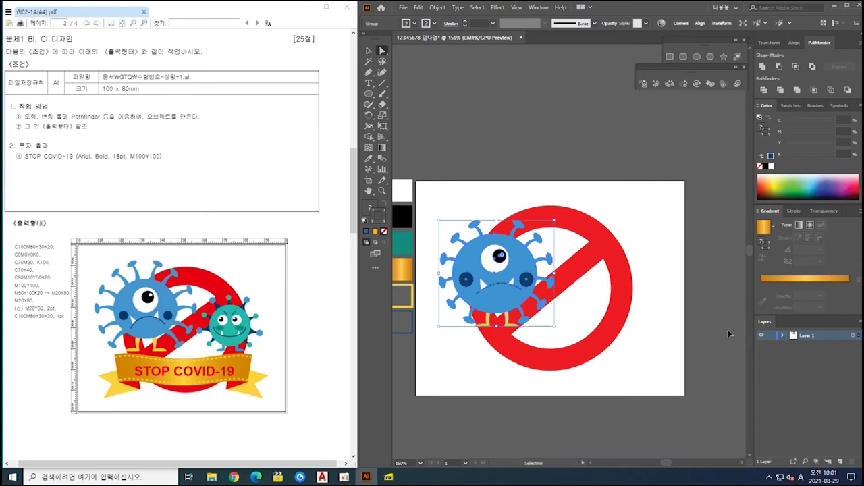
key("ctrl+z")
key("ctrl+z")
key("ctrl+z")
key("ctrl+z")
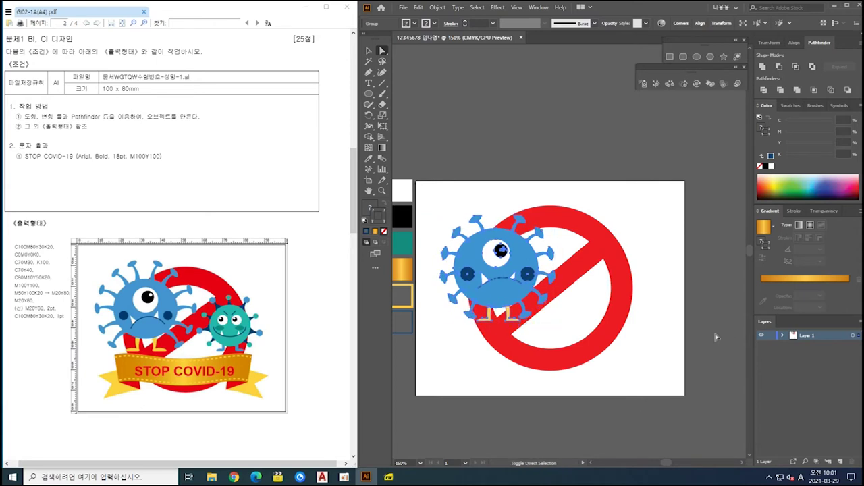
left_click_drag(554, 216, 560, 211)
left_click(648, 361)
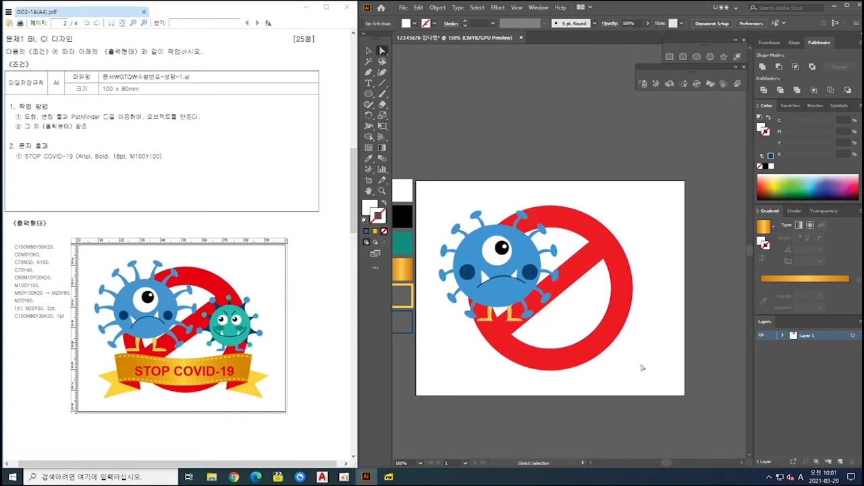
Draw a large circle for the second virus's body beside the copied eye and legs, below the artboard.
scroll(636, 243, "down", 10)
scroll(623, 243, "down", 2)
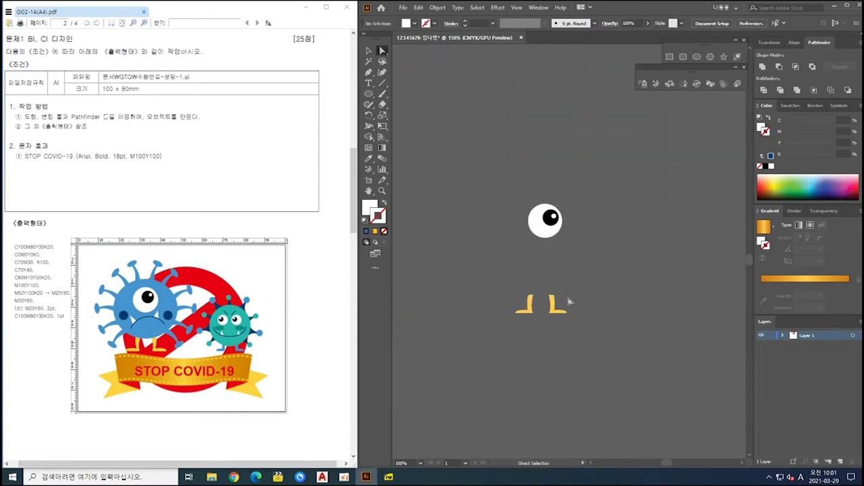
scroll(511, 264, "left", 3)
key("l")
left_click_drag(465, 202, 569, 316)
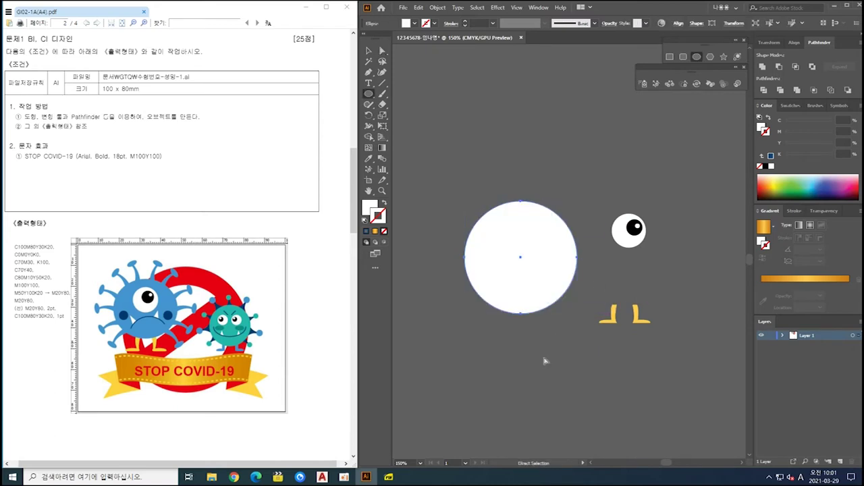
Move the whole set of color swatches from beside the artboard down next to the new body circle.
scroll(543, 284, "down", 2)
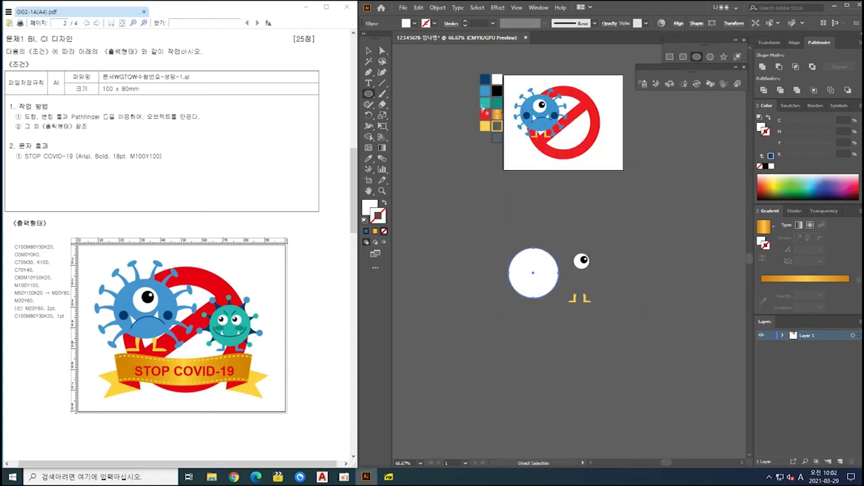
key("a")
left_click(497, 95)
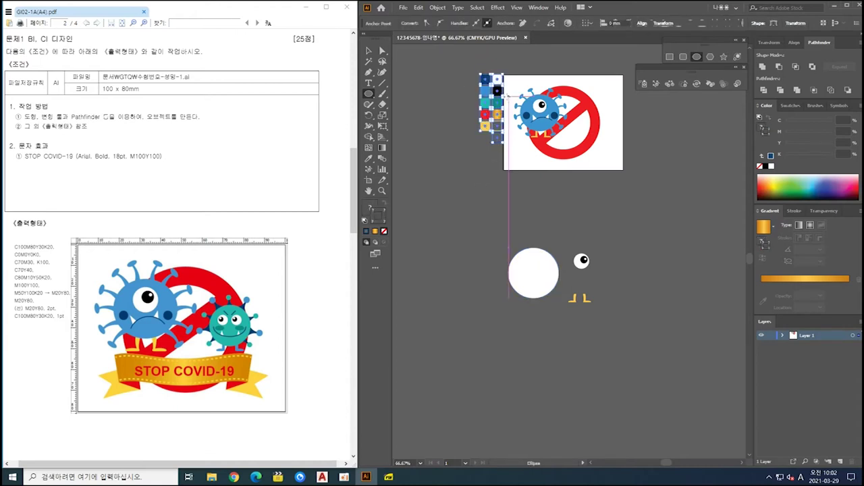
left_click(500, 179)
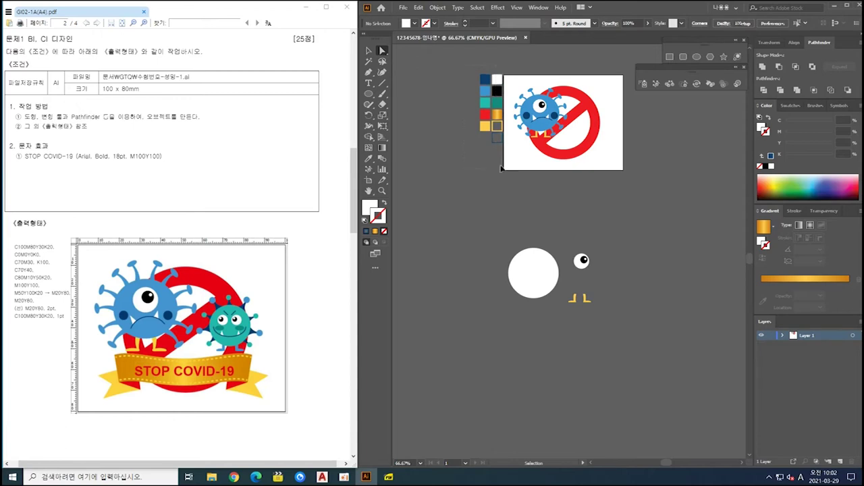
left_click_drag(499, 92, 489, 262)
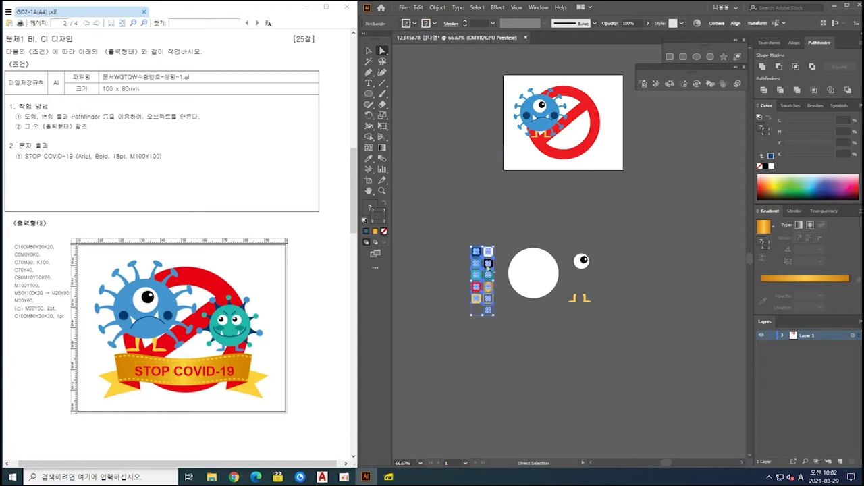
scroll(496, 309, "up", 2)
left_click(571, 366)
left_click_drag(567, 355, 526, 369)
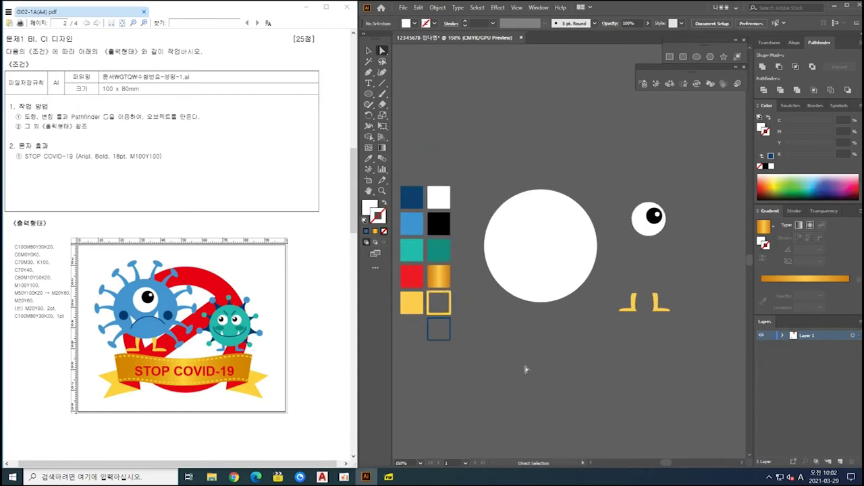
Fill the body circle with the light teal swatch using the Eyedropper and move the circle up toward the artboard.
left_click(552, 253)
key("i")
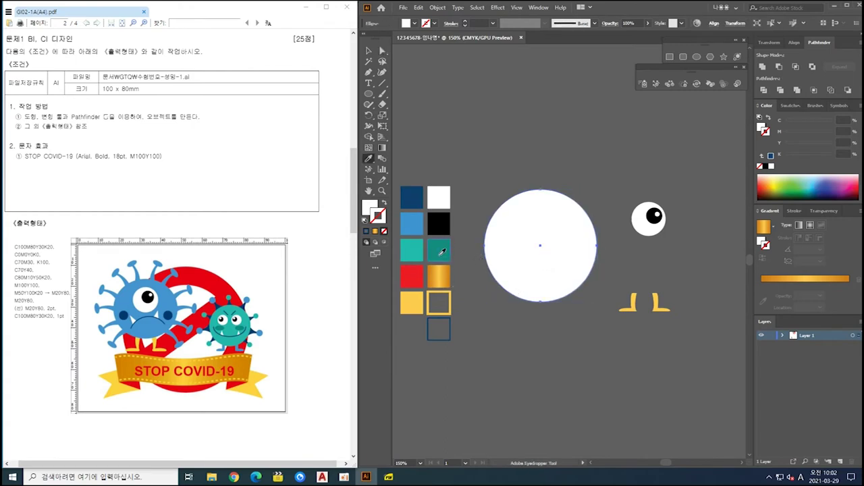
left_click(407, 249)
left_click_drag(550, 262, 573, 143)
left_click_drag(540, 260, 505, 338)
Draw a short, inward-slanting brow line with the Pen tool on the upper left part of the teal circle.
key("p")
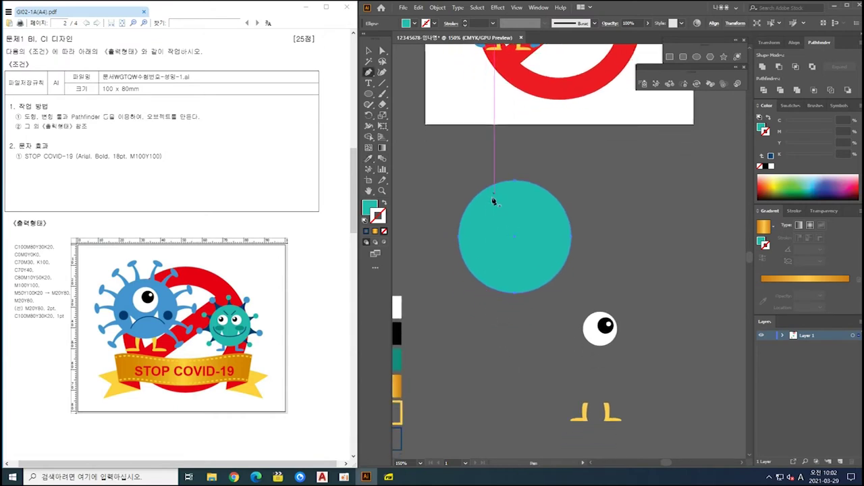
left_click(495, 202)
left_click(505, 211)
left_click(568, 205, "ctrl")
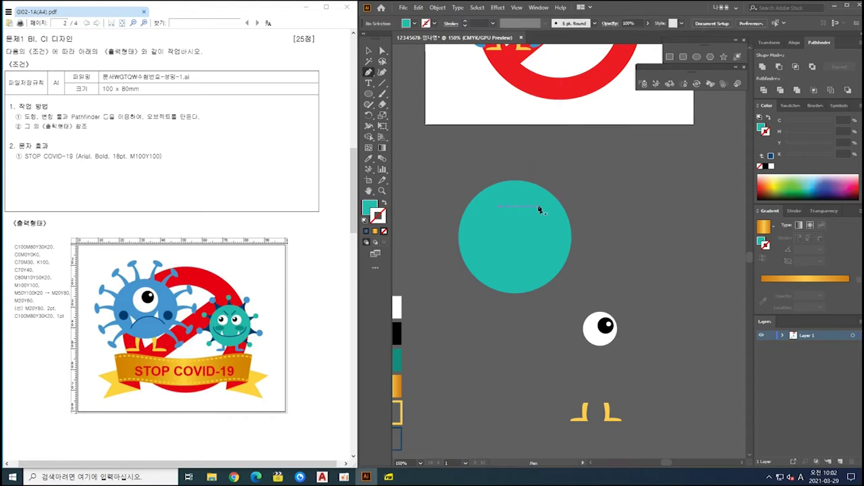
Draw a second short, inward-slanting brow line with the Pen tool on the upper right part of the teal circle.
left_click(536, 207)
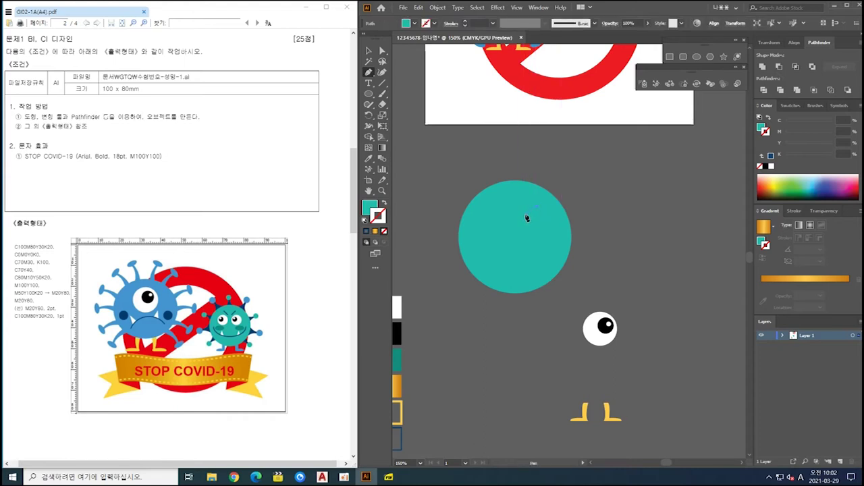
left_click(609, 207, "ctrl")
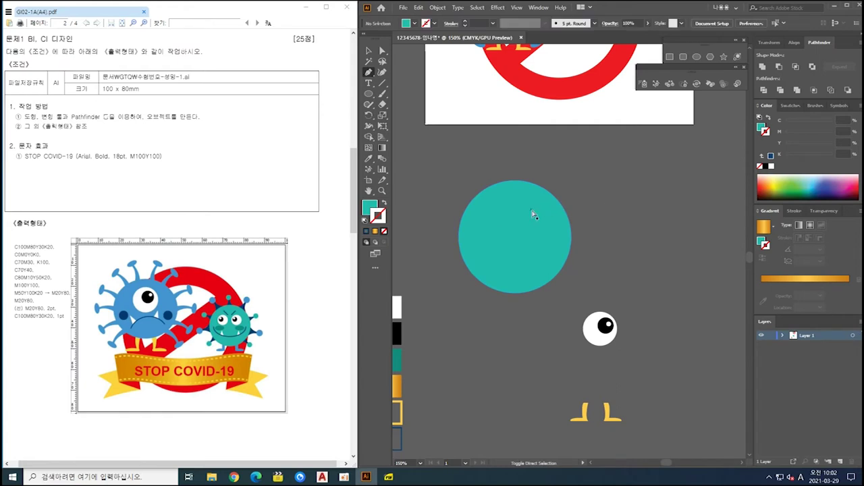
left_click(516, 213)
Give both brow lines the navy outline swatch's stroke with the Eyedropper.
left_click(499, 207, "ctrl+shift")
left_click_drag(483, 303, 513, 287)
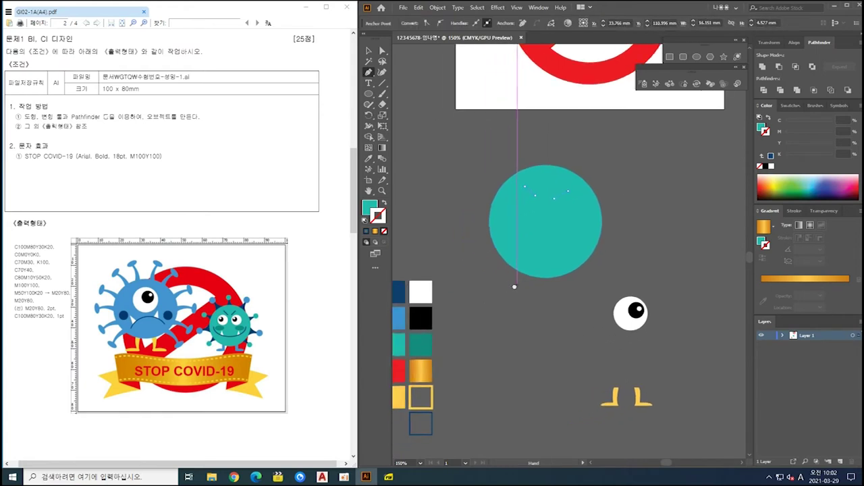
key("i")
left_click(426, 413)
left_click(532, 370, "ctrl")
Adjust the inner end points of the two brow lines with Direct Selection.
scroll(560, 259, "up", 2)
left_click_drag(561, 228, 536, 284)
key("ctrl+equal")
key("ctrl+equal")
key("a")
left_click(483, 218)
left_click_drag(484, 218, 489, 221)
left_click(534, 225)
left_click_drag(535, 228, 538, 228)
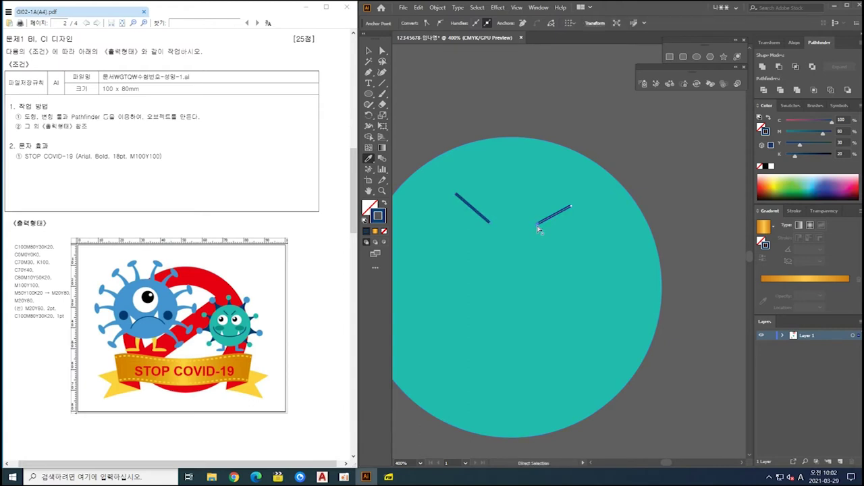
left_click(693, 223, "ctrl")
Reflect the copied eye so its pupil faces left, move it onto the teal face below the left brow and bring it to the front.
scroll(599, 327, "down", 2)
left_click_drag(588, 341, 556, 267)
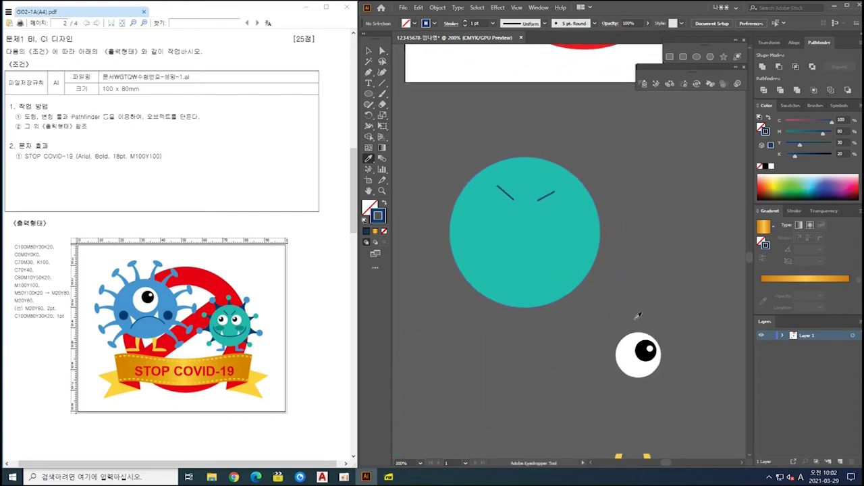
left_click(643, 350)
right_click(636, 359)
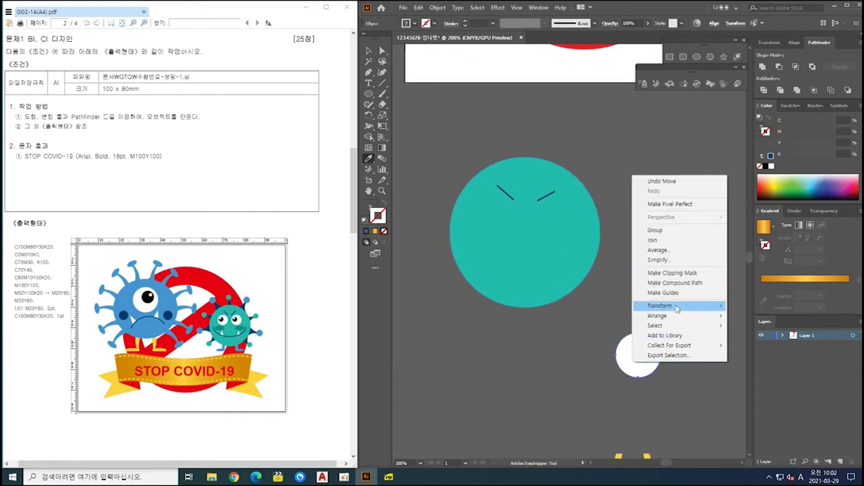
mouse_move(679, 307)
left_click(749, 338)
left_click(650, 303)
left_click_drag(661, 361, 521, 236)
key("ctrl+shift+bracketright")
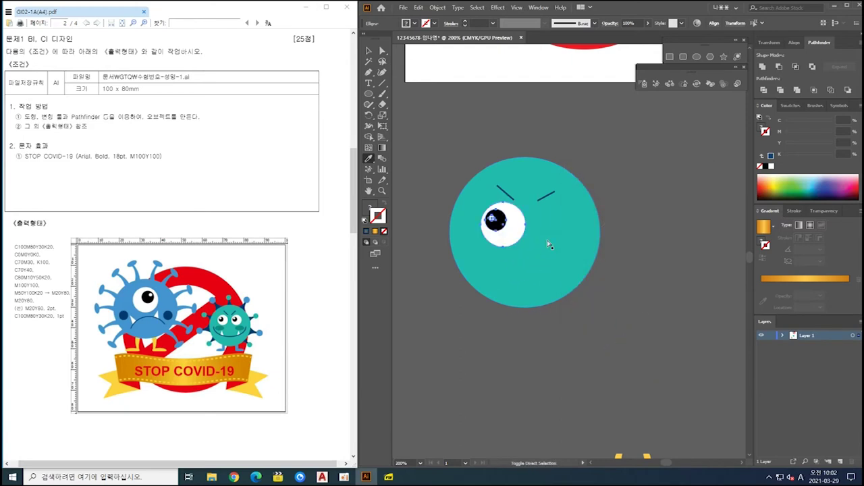
Shrink the eye on the teal face and duplicate it to the right as the second eye.
key("a")
left_click_drag(481, 202, 514, 236)
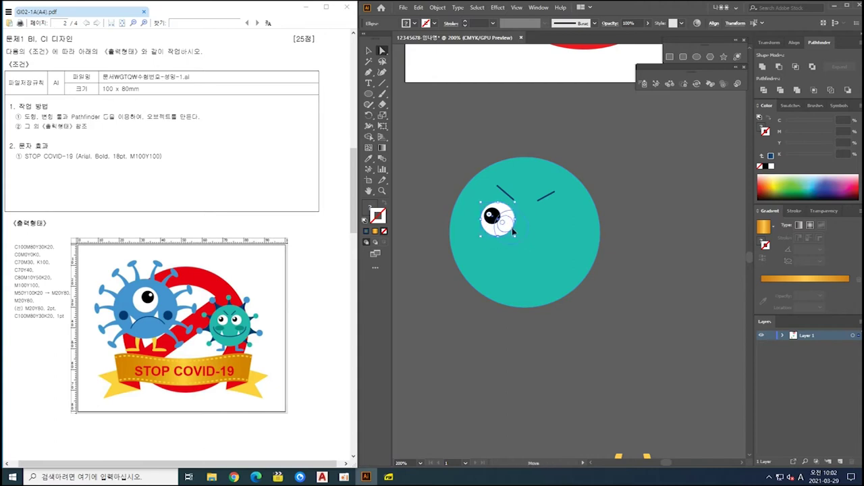
left_click_drag(500, 224, 550, 230)
Group the parts of the left eye and nudge the group slightly to the left.
left_click(511, 231)
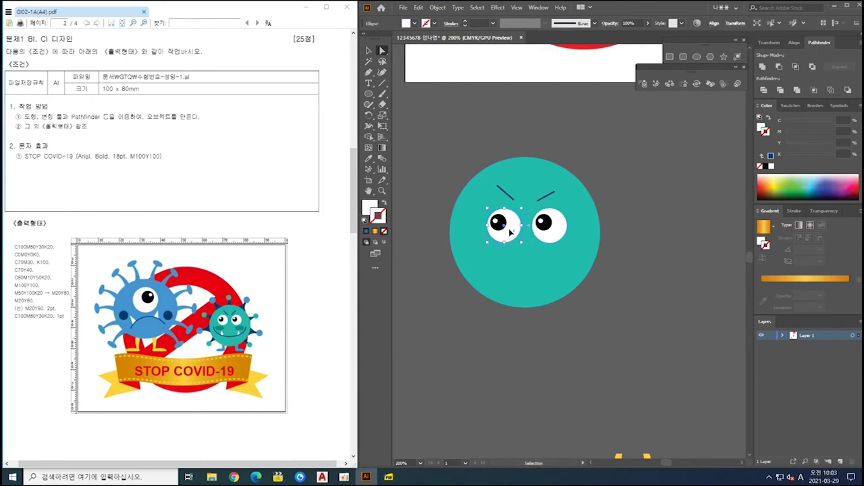
left_click(512, 236)
left_click(505, 231)
left_click(499, 222, "shift")
right_click(498, 226)
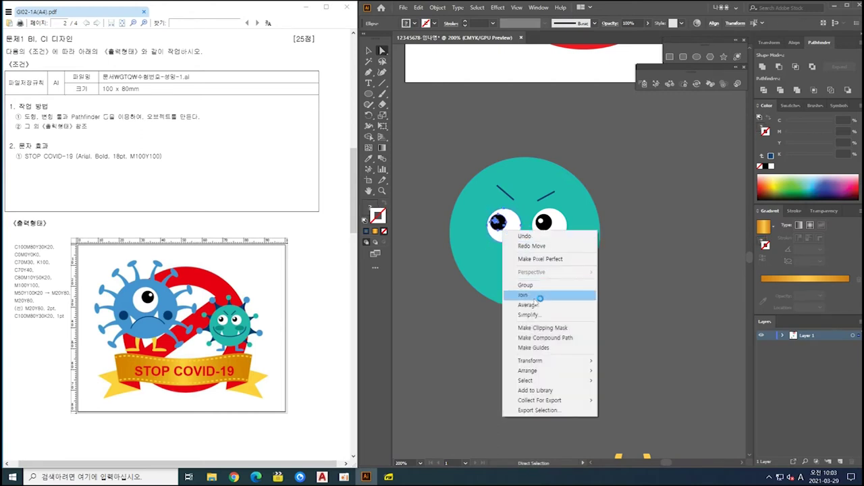
left_click(543, 284)
key("Left")
key("Left")
key("Left")
key("Left")
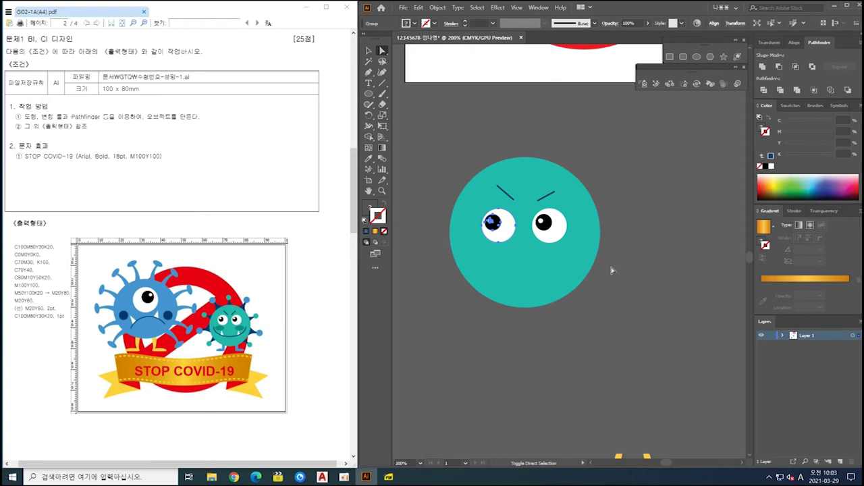
key("Left")
key("Left")
key("Left")
left_click(614, 332, "ctrl")
Draw a symmetrical smile curve about 32 mm wide and 13 mm high with the Pen tool across the lower part of the teal face.
scroll(589, 341, "down", 1)
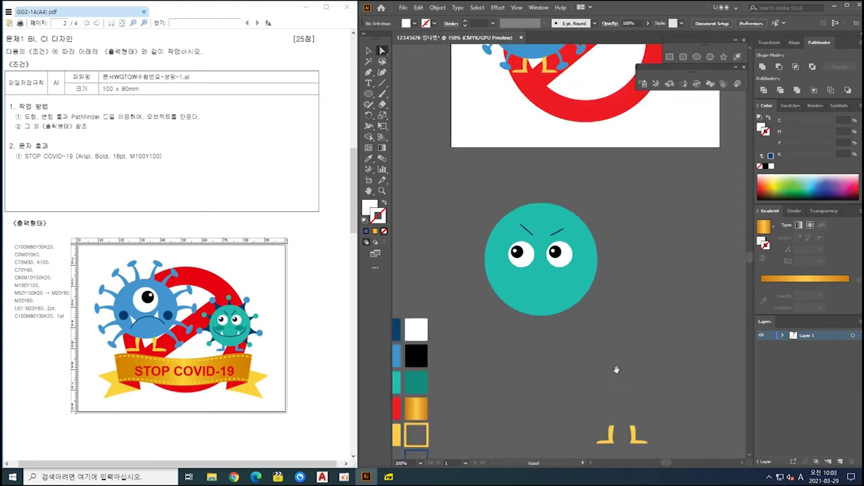
left_click_drag(616, 372, 615, 339)
scroll(560, 297, "up", 2)
key("p")
left_click(437, 183)
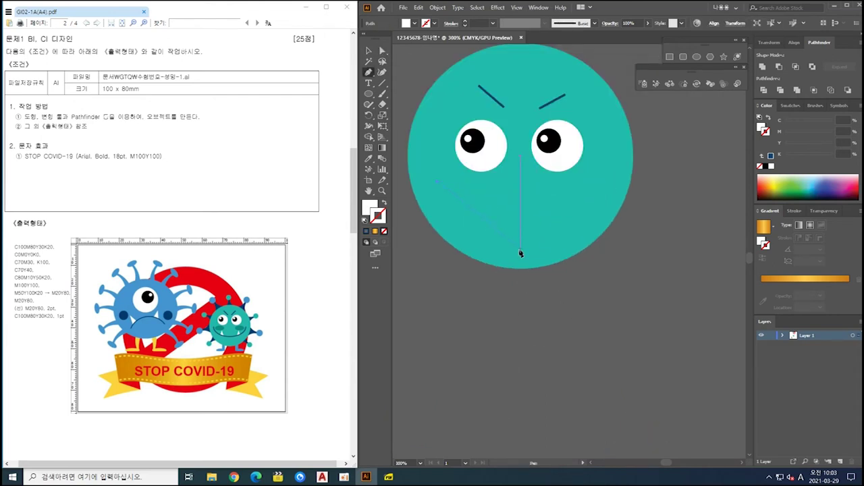
left_click_drag(589, 276, 584, 253)
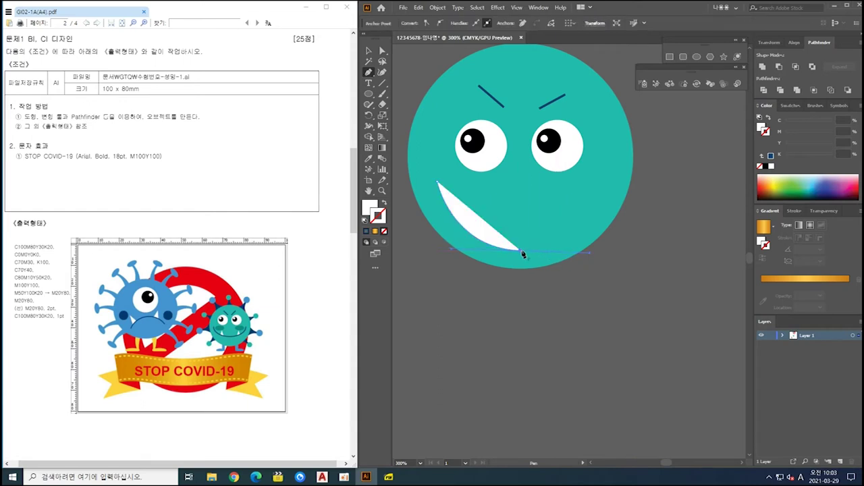
left_click_drag(611, 182, 611, 181)
left_click_drag(624, 118, 625, 118)
left_click(621, 336, "ctrl")
Give the smile curve the brow's navy stroke with no fill using the Eyedropper.
left_click(546, 250, "ctrl")
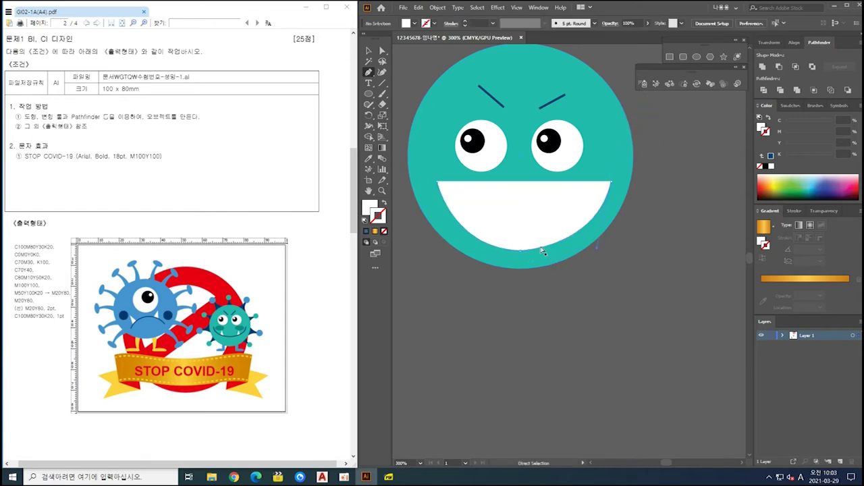
key("i")
left_click(557, 99)
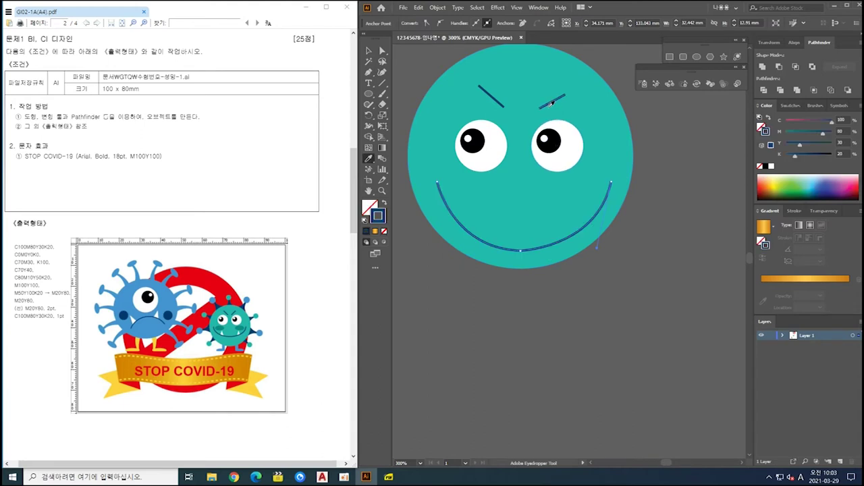
Make the smile curve shallower and nudge it into position within the lower face.
left_click(519, 248)
key("v")
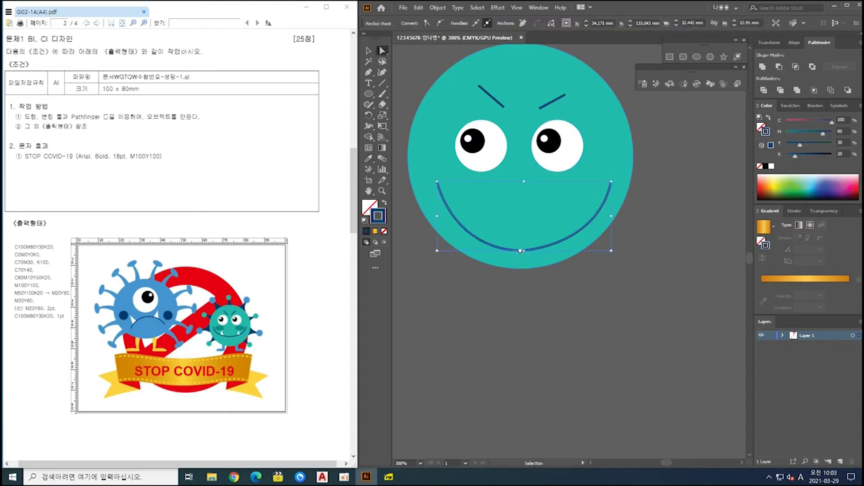
left_click(521, 253)
left_click_drag(522, 252, 522, 233)
key("Left")
key("Left")
key("Down")
key("Down")
key("Down")
key("Right")
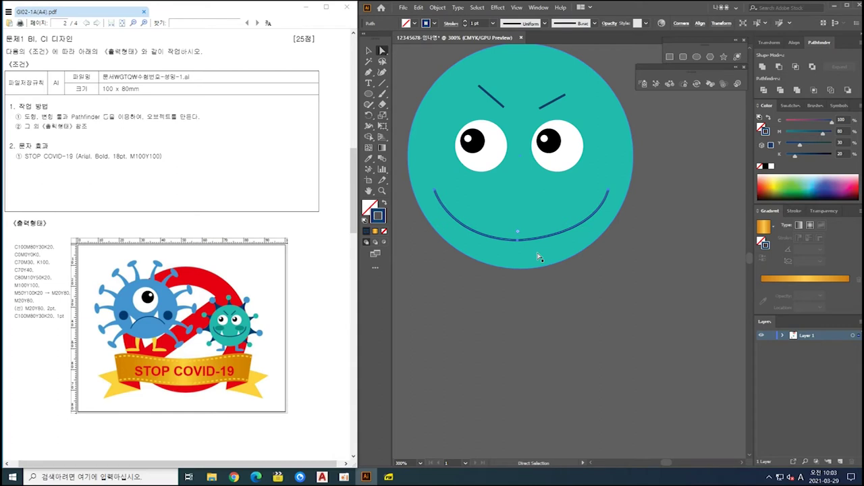
left_click(519, 240)
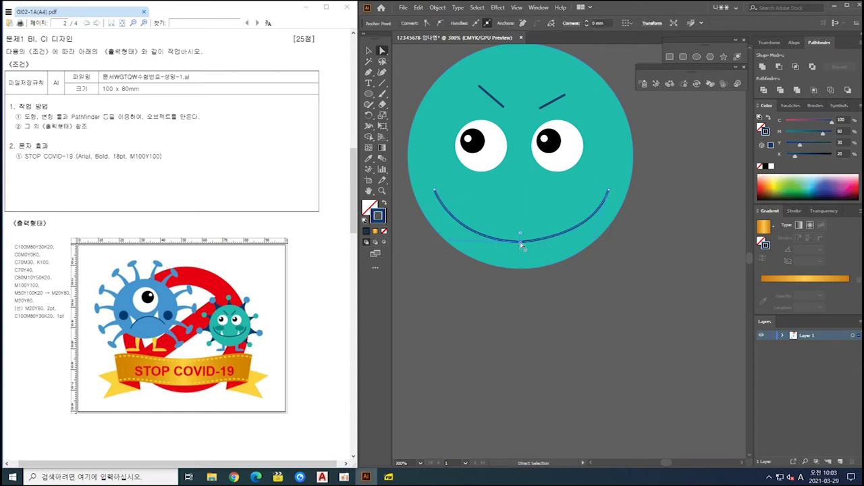
left_click(654, 340)
scroll(598, 355, "up", 1)
left_click(566, 218)
key("b")
mouse_move(501, 215)
left_mouse_down()
mouse_move(592, 223)
mouse_move(505, 221)
mouse_move(641, 201)
mouse_move(623, 186)
mouse_move(580, 213)
mouse_move(628, 189)
left_mouse_up()
left_click_drag(575, 214, 488, 223)
left_click(632, 301, "ctrl")
Draw a closed triangular fang with the Pen tool, pointing up from the left part of the smile line.
scroll(473, 364, "up", 2)
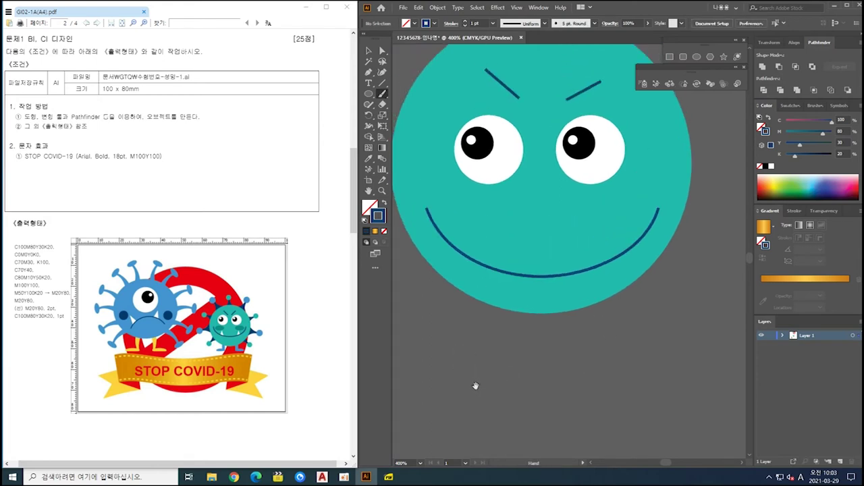
key("p")
left_click(481, 266)
left_click(497, 235)
left_click(505, 273)
left_click(480, 264)
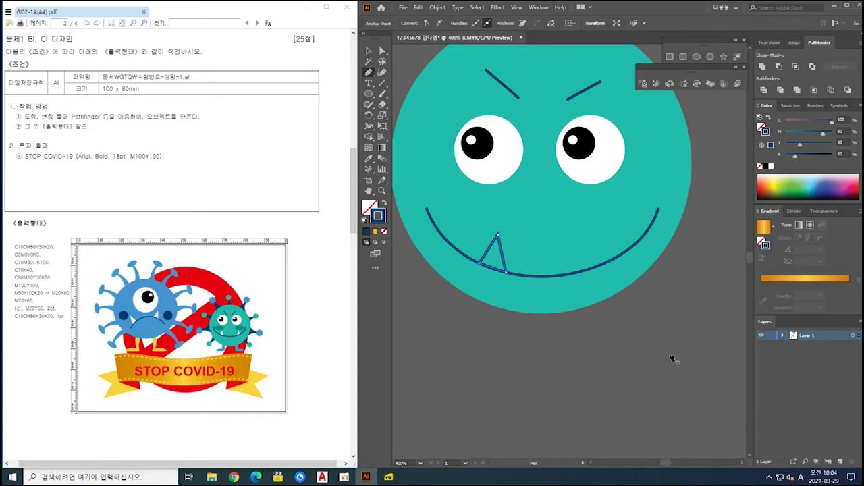
Draw a second triangular fang with the Pen tool, pointing up from the right part of the smile line.
left_click(594, 268)
left_click(592, 267)
left_click(593, 232)
left_click(619, 256)
left_click(622, 266, "ctrl")
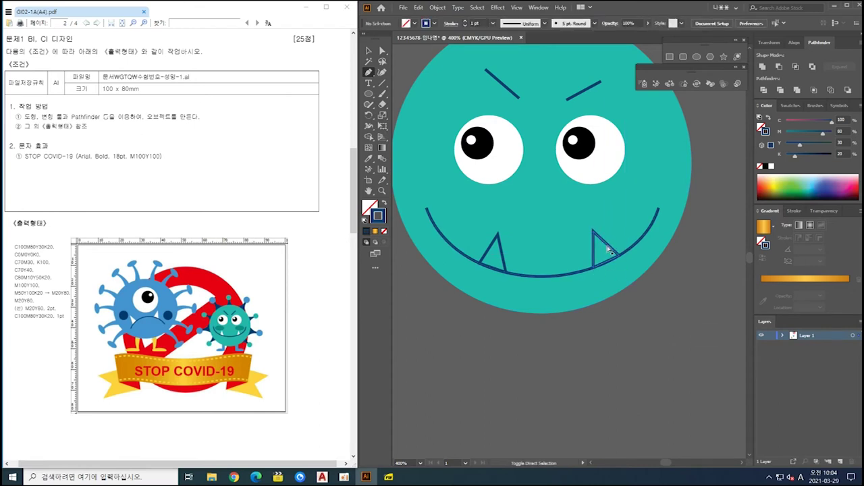
Fill both fangs with the white of the eye and no stroke using the Eyedropper.
left_click(503, 256, "ctrl")
key("i")
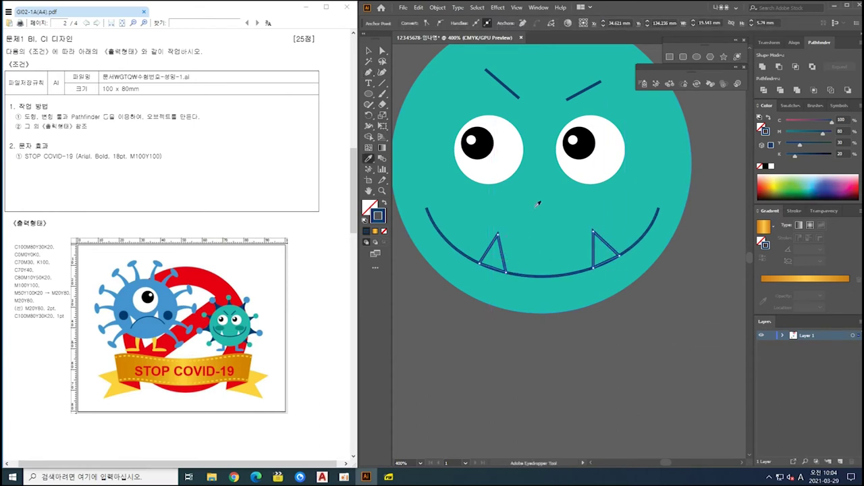
left_click(572, 166)
left_click(616, 291, "ctrl")
left_click(608, 256, "ctrl")
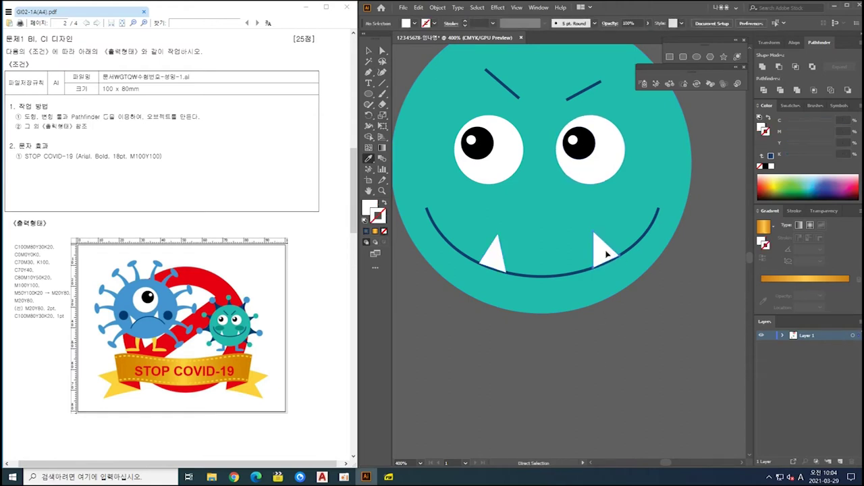
left_click(496, 298, "ctrl")
left_click(521, 271, "ctrl")
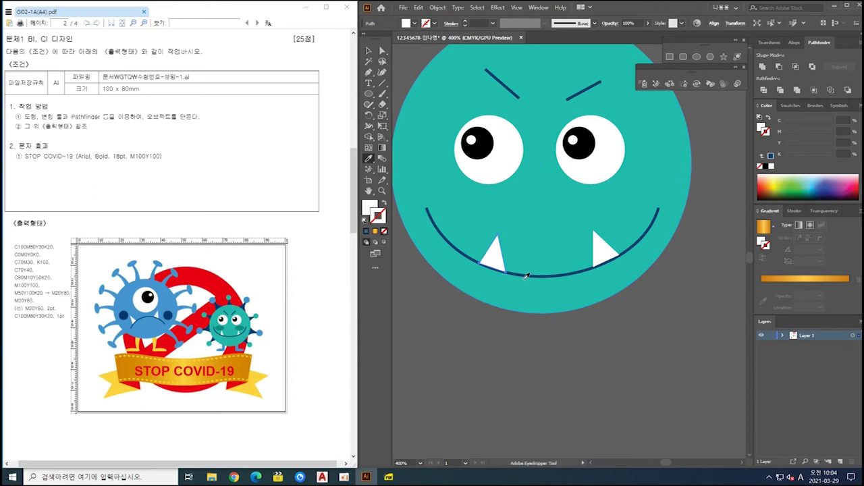
left_click(549, 376, "ctrl")
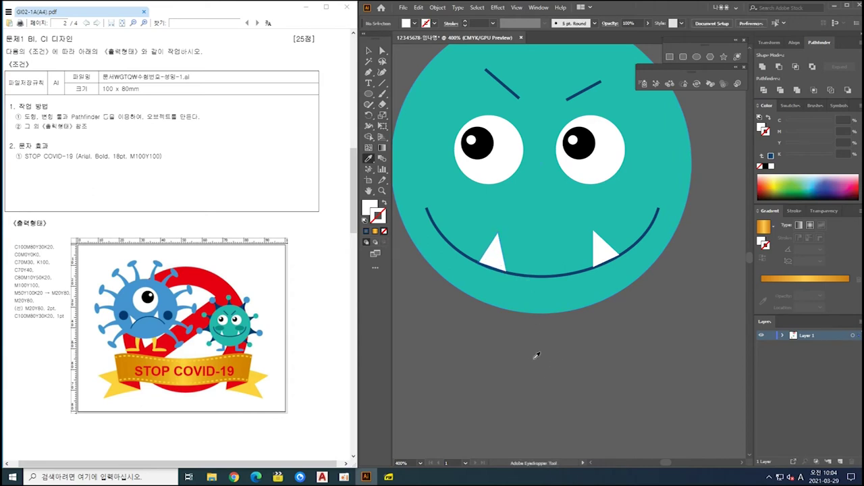
Draw a flat cheek ellipse below the left eye, nudge it into place and duplicate it below the right eye.
scroll(534, 353, "down", 2, "alt")
scroll(570, 359, "up", 1, "alt")
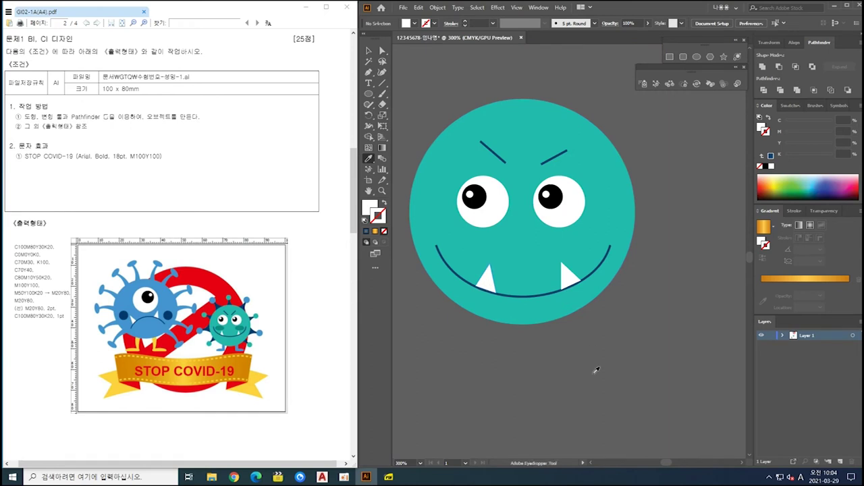
key("l")
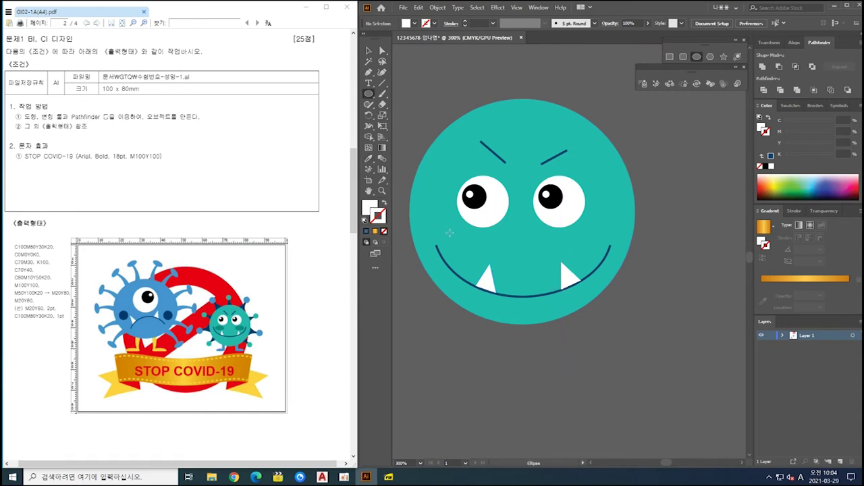
left_click_drag(491, 252, 466, 239)
key("Up")
key("Up")
key("Up")
key("Up")
key("Down")
key("Down")
key("Up")
key("Down")
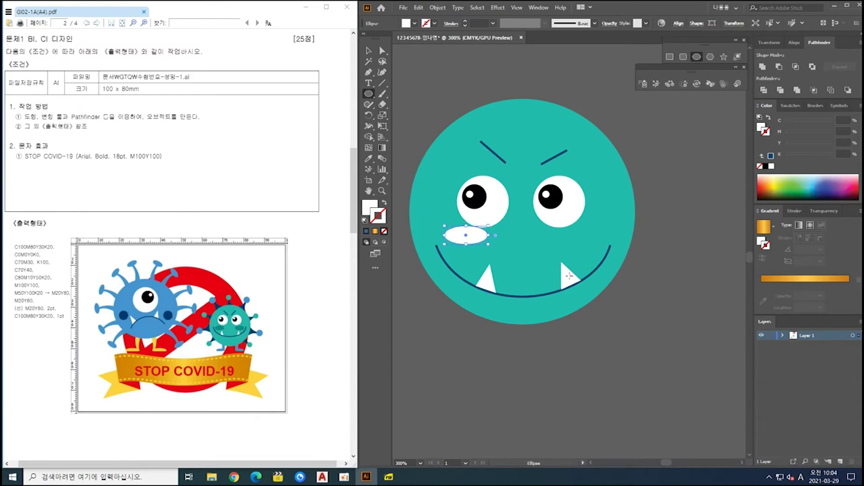
left_click_drag(483, 236, 586, 234)
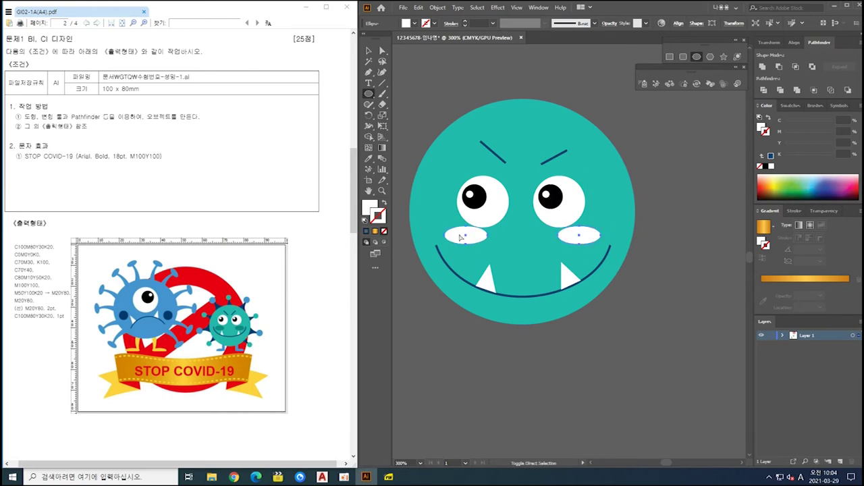
Fill both cheek ellipses with the dark teal swatch using the Eyedropper.
scroll(481, 263, "down", 2)
left_click_drag(511, 393, 595, 298)
key("i")
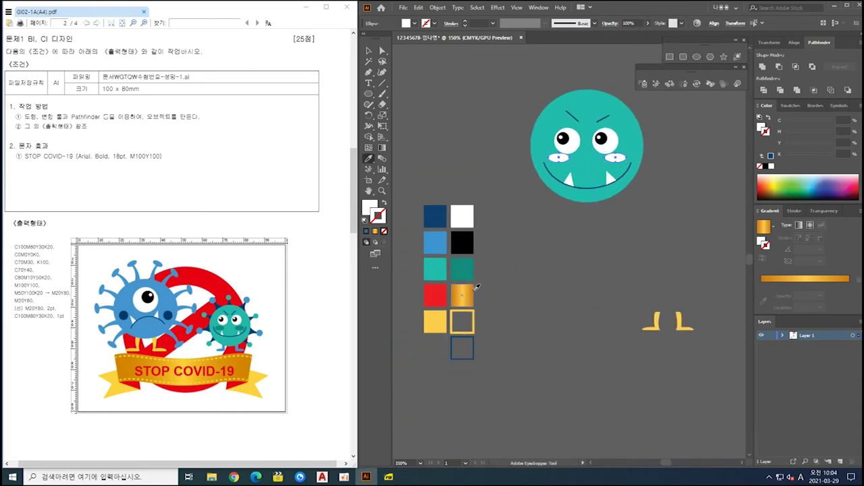
left_click(463, 269)
left_click(569, 273, "ctrl")
Lower the outer end point of the left brow so its slant matches the right brow.
scroll(583, 253, "down", 1)
left_click_drag(585, 250, 542, 312)
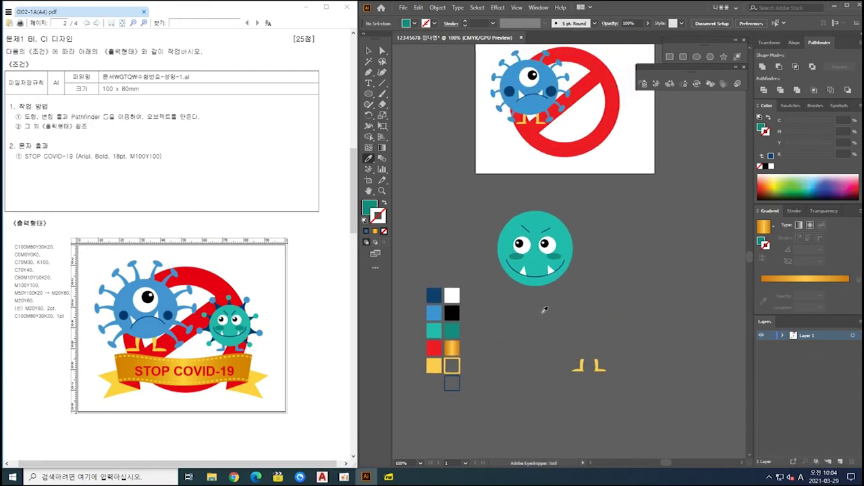
scroll(544, 310, "up", 2)
scroll(547, 257, "up", 2)
scroll(533, 230, "up", 2)
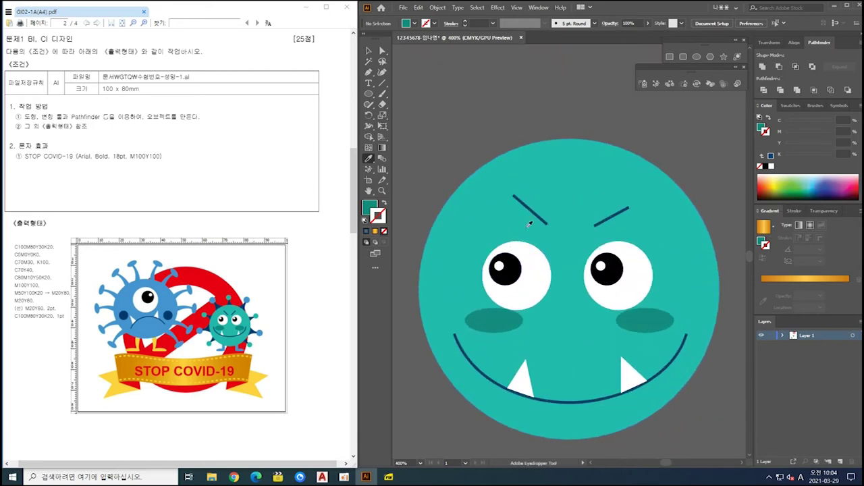
key("a")
left_click(515, 198)
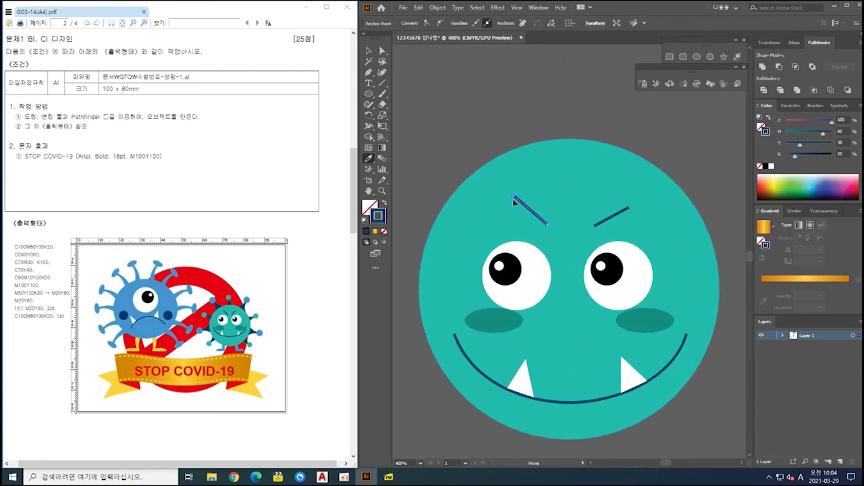
left_click_drag(512, 201, 515, 209)
key("v")
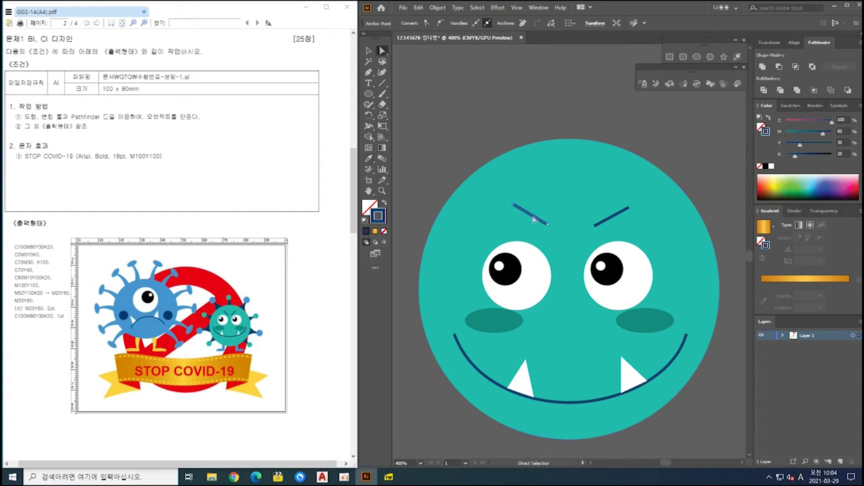
Move both brows down so they sit closer to the eyes.
left_click_drag(534, 219, 532, 235)
left_click_drag(608, 220, 604, 236)
key("a")
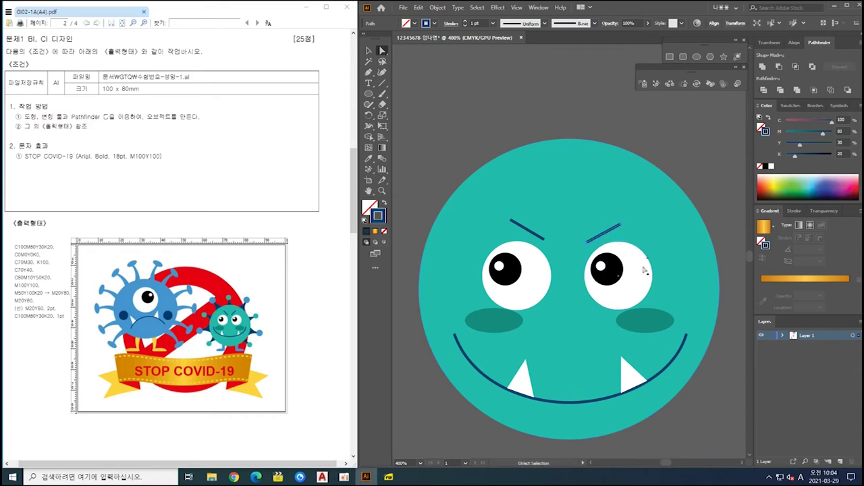
left_click_drag(624, 285, 610, 250)
left_click(667, 437)
Draw a narrow stalk with curved sides and a flared base on top of the head with the Pen tool.
scroll(664, 426, "down", 2)
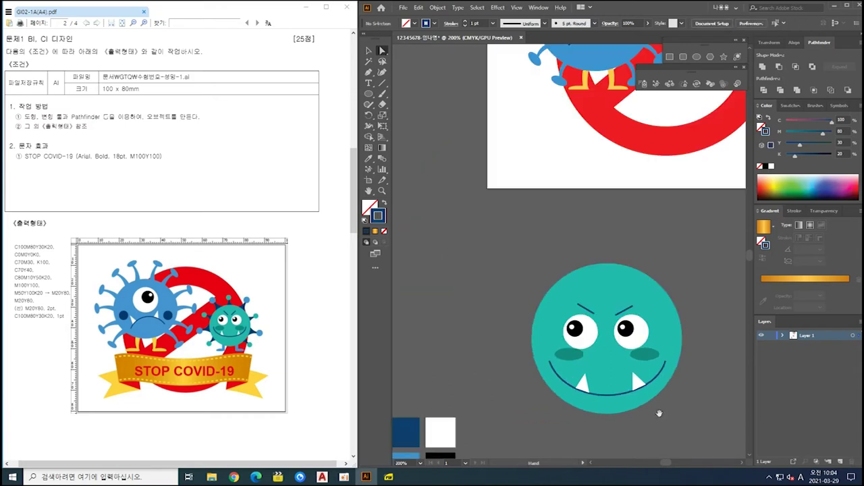
left_click_drag(657, 415, 652, 361)
key("v")
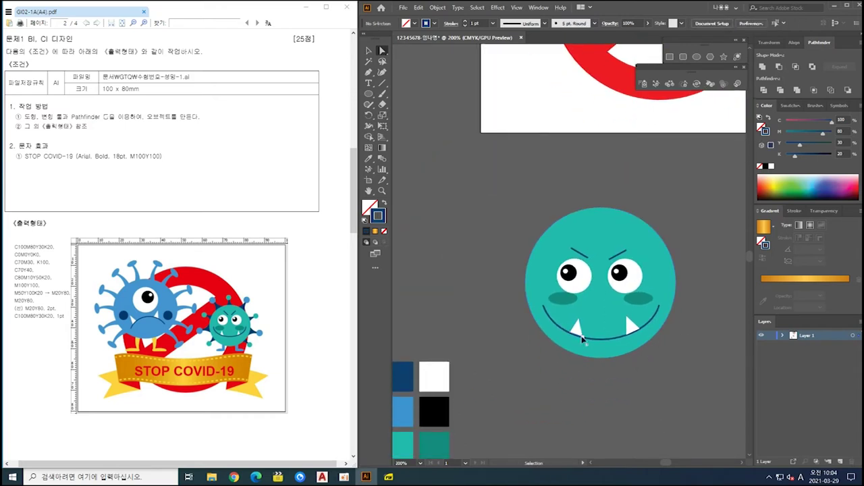
left_click_drag(688, 291, 675, 314)
key("a")
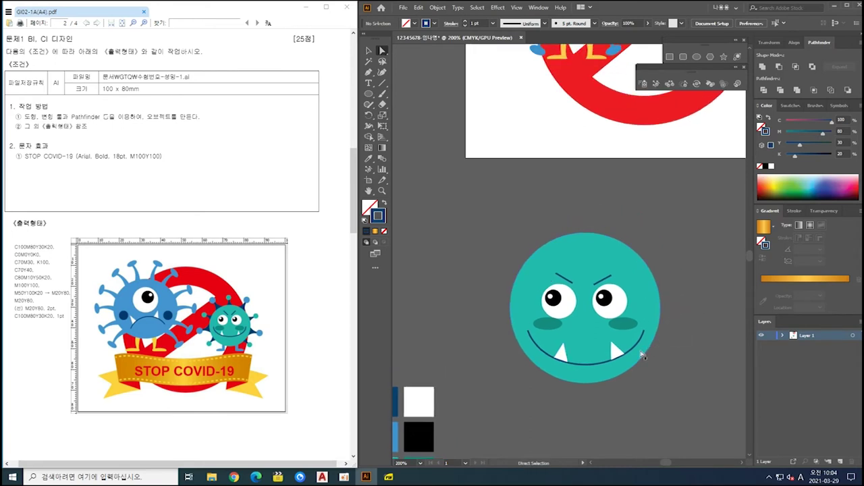
key("p")
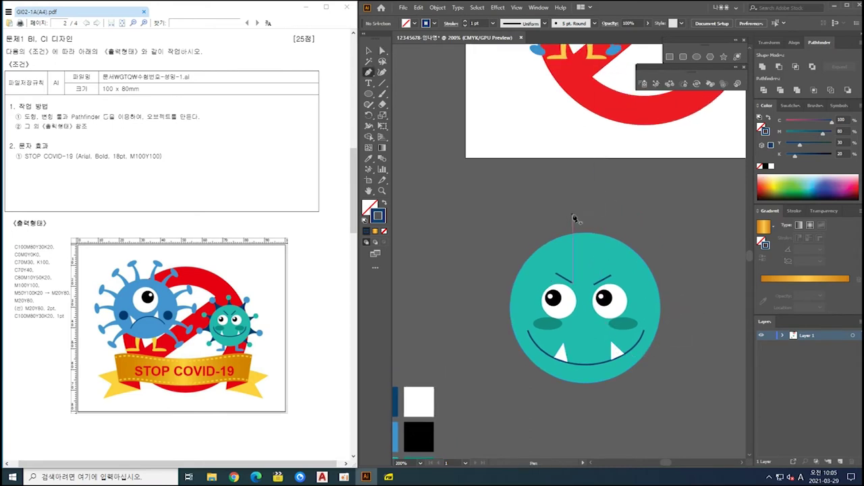
left_click(580, 222)
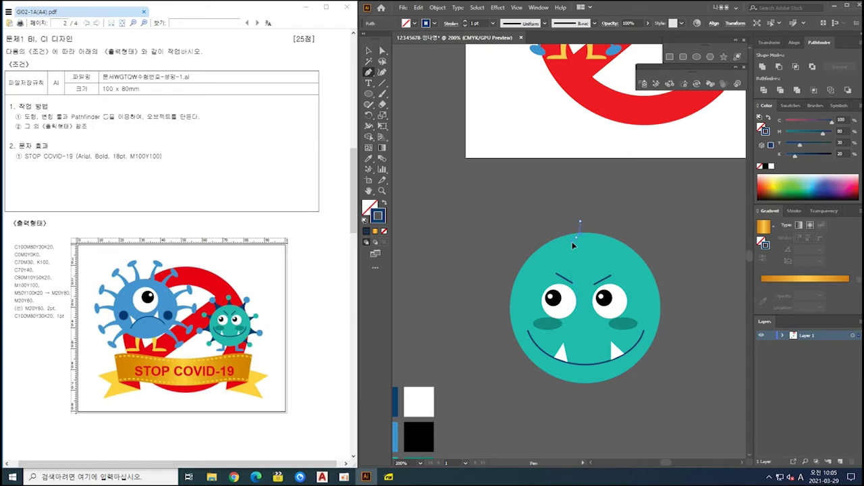
scroll(601, 235, "up", 2)
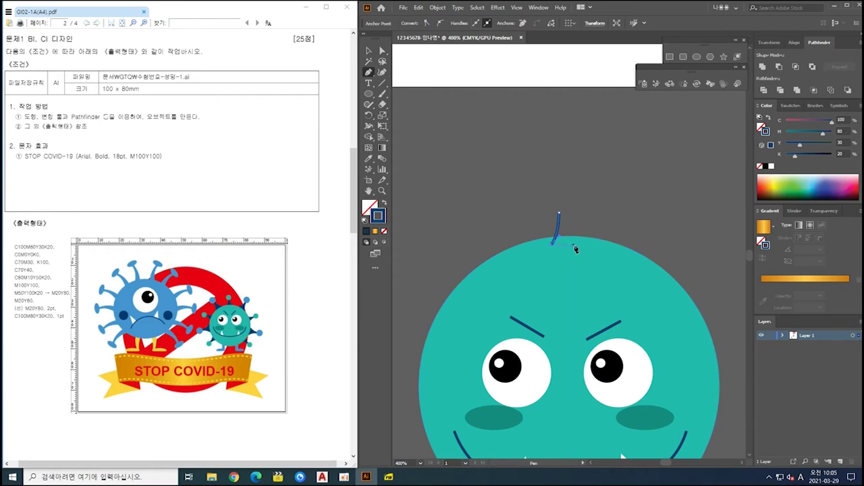
left_click(572, 244)
left_click(564, 214)
left_click(566, 214)
left_click_drag(568, 193, 568, 193)
left_click(566, 212)
left_click(602, 207, "ctrl")
Draw a small circle at the top of the stalk and nudge it into place over the tip.
key("l")
left_click_drag(553, 193, 573, 217)
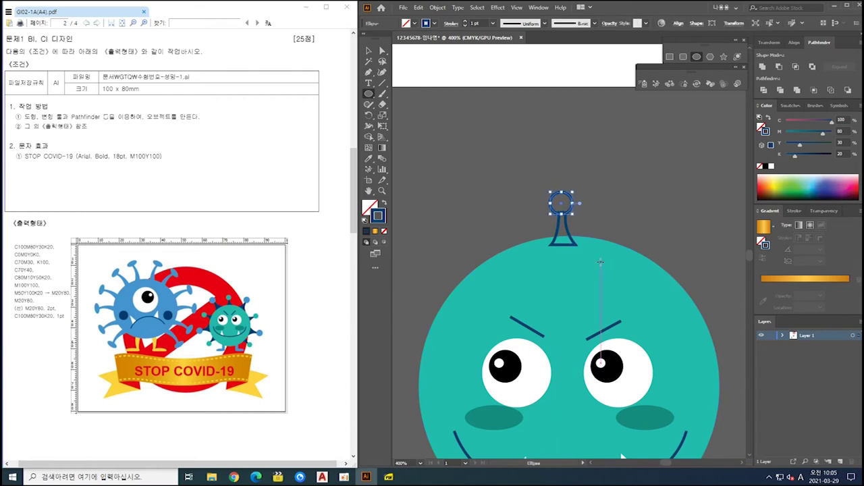
key("Down")
key("Right")
key("Right")
key("Left")
key("Right")
Fill the circle with the head's teal and the stalk with the navy swatch using the Eyedropper.
key("i")
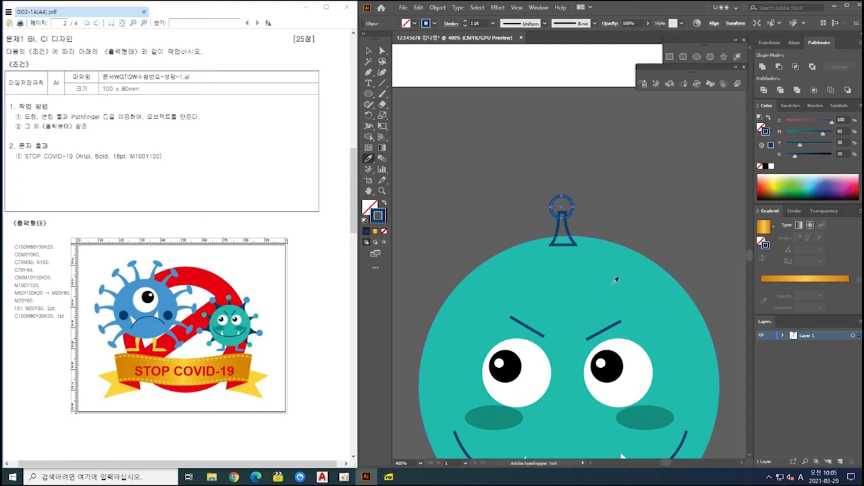
left_click(616, 281)
left_click(643, 189, "ctrl")
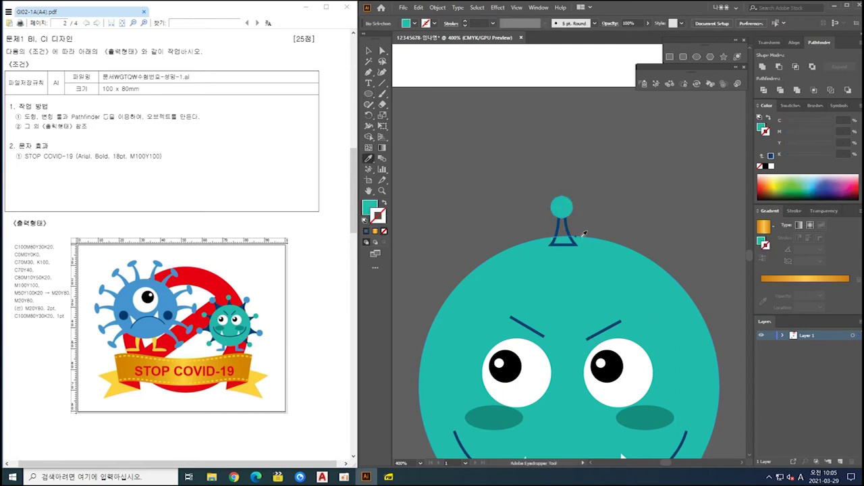
left_click(569, 235, "ctrl")
scroll(569, 235, "down", 2)
scroll(564, 232, "down", 1)
left_click_drag(564, 232, 573, 152)
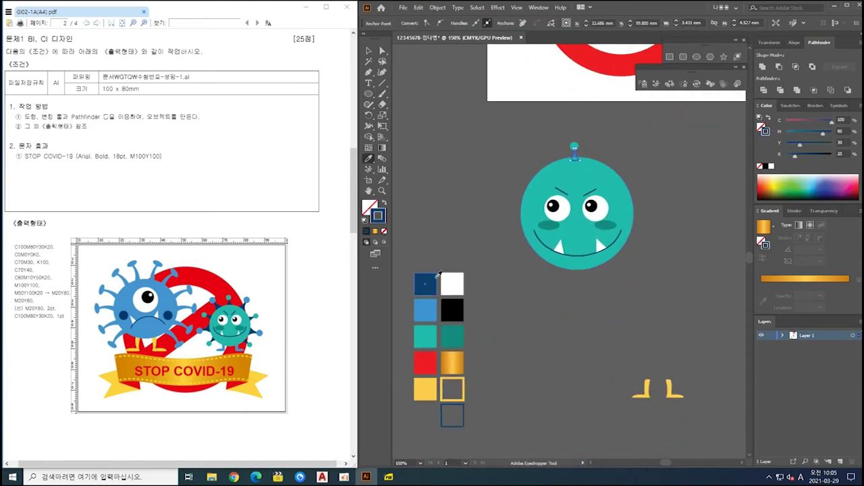
left_click(430, 281)
left_click_drag(604, 212, 590, 294)
Select the stalk together with its circle and nudge them slightly up on the head's edge.
left_click(579, 220)
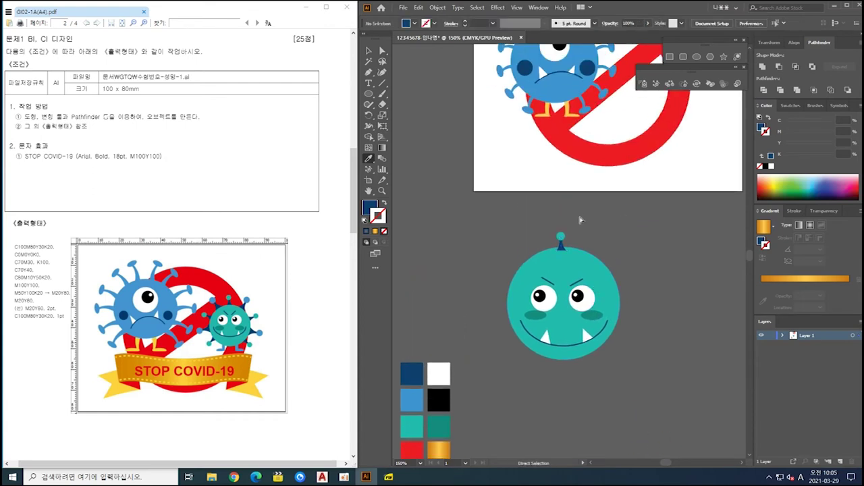
left_click(560, 237)
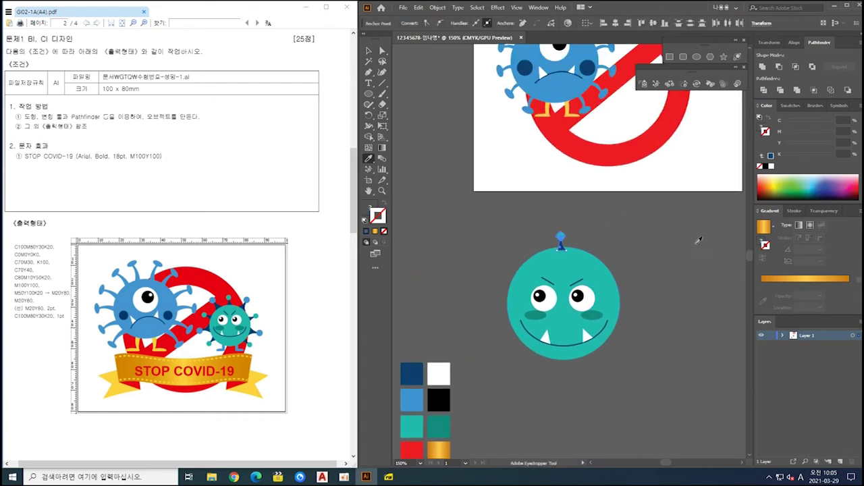
left_click(578, 235)
key("v")
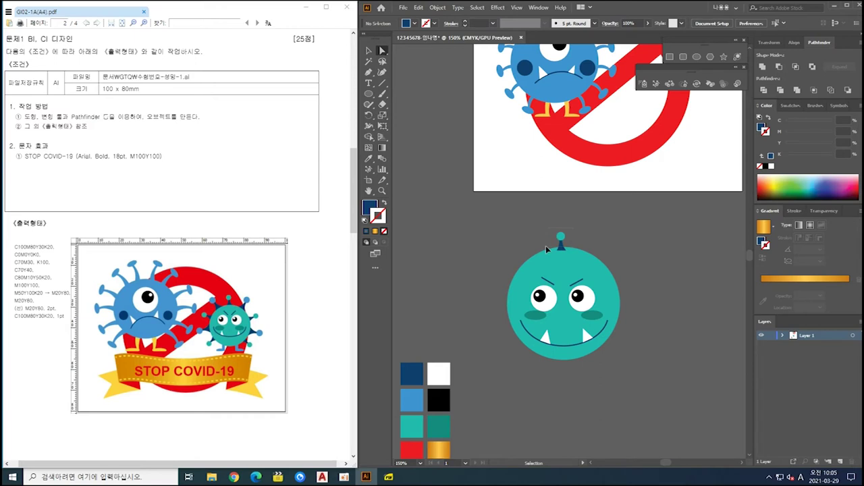
left_click_drag(575, 228, 622, 233)
key("Up")
key("Up")
key("Up")
key("Up")
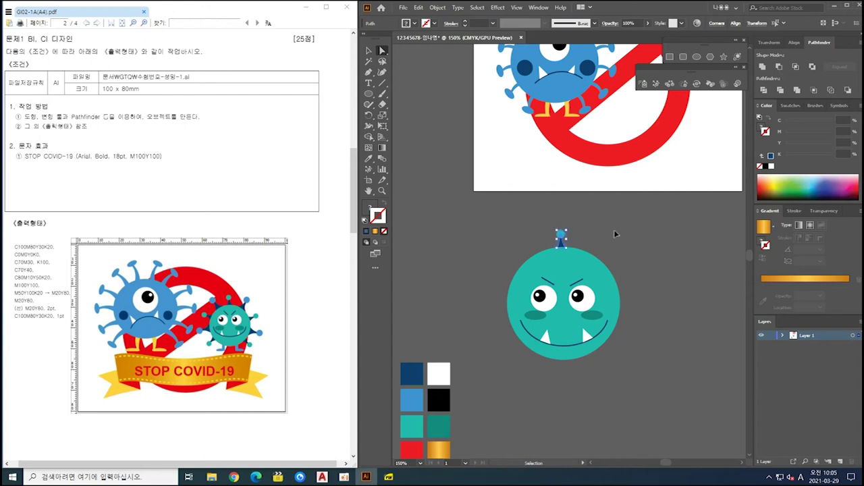
Rotate copies of the spike about the head's centre to get five evenly spaced spikes over 360°.
left_click(613, 229, "ctrl")
scroll(600, 239, "up", 2)
left_click_drag(533, 252, 561, 237)
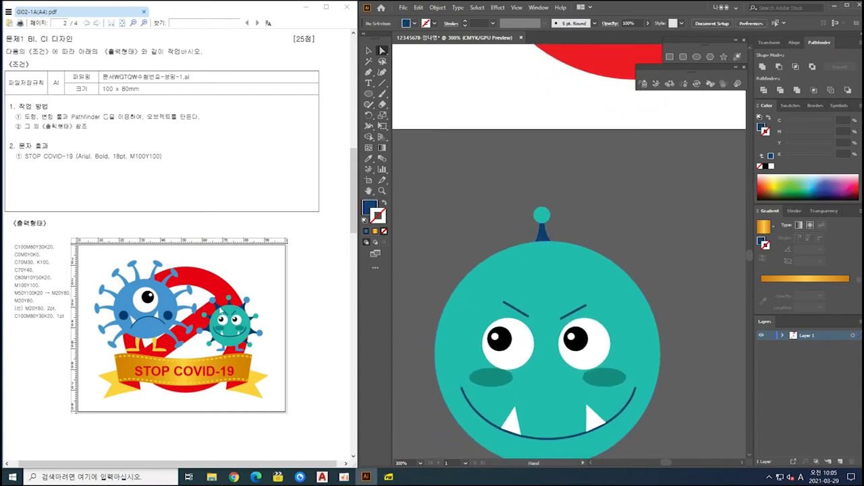
left_click_drag(578, 223, 509, 235)
left_click(368, 115)
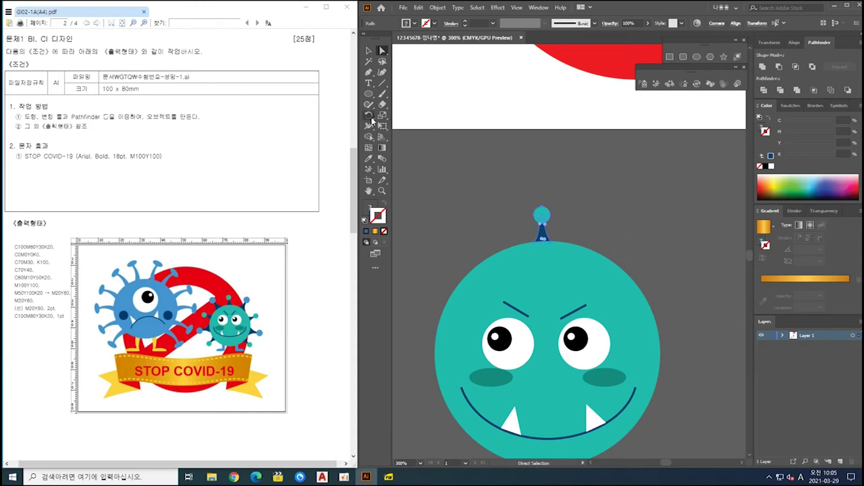
left_click(548, 357, "alt")
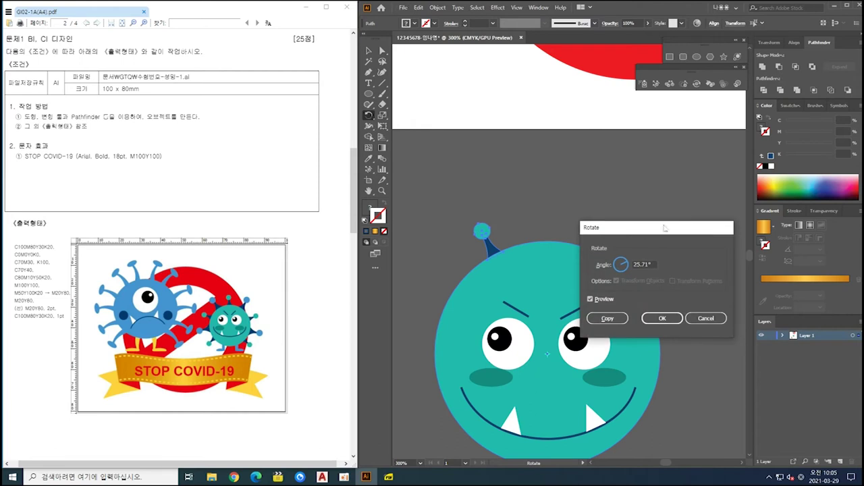
left_click(645, 264)
type("360")
left_click(615, 320)
key("ctrl+d")
key("ctrl+d")
key("ctrl+d")
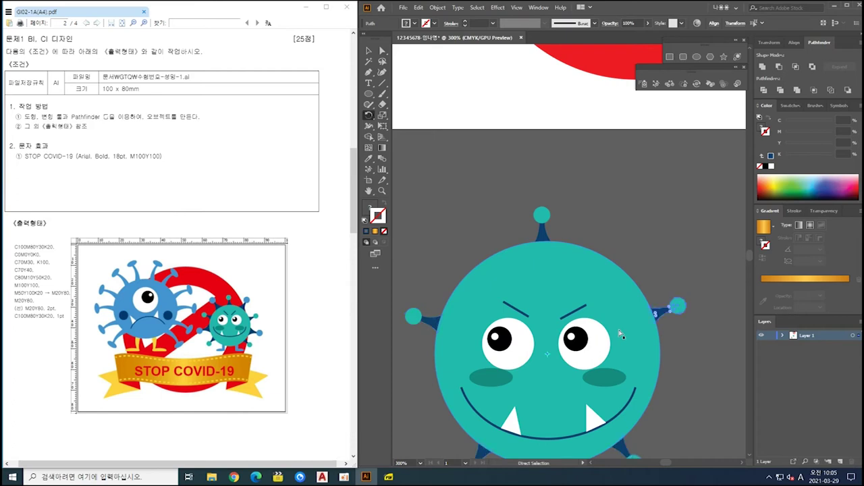
left_click(635, 250, "ctrl")
Duplicate the top spike to the upper left of the head, tilted outward with its base on the head's edge.
left_click_drag(530, 290, 566, 283)
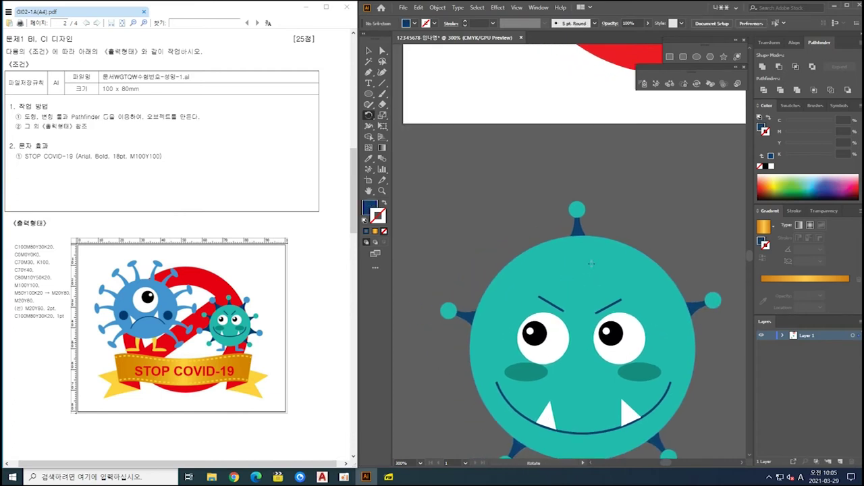
key("a")
key("v")
left_click(585, 229)
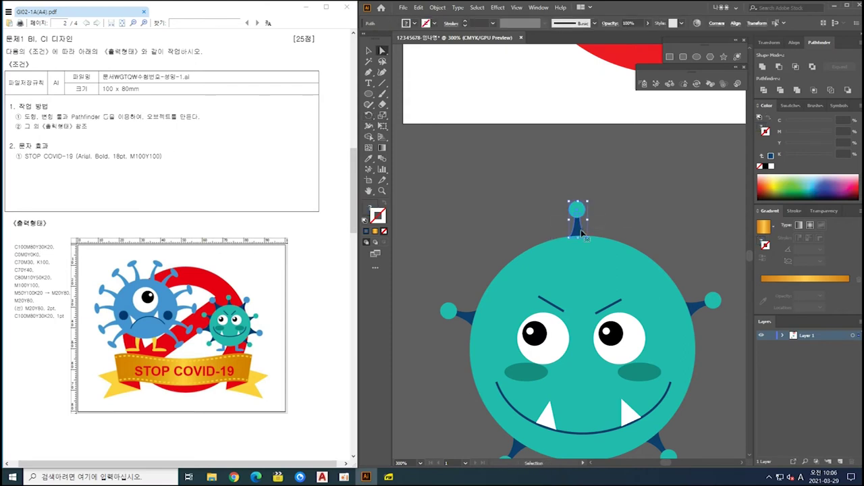
left_click_drag(585, 230, 520, 203)
key("v")
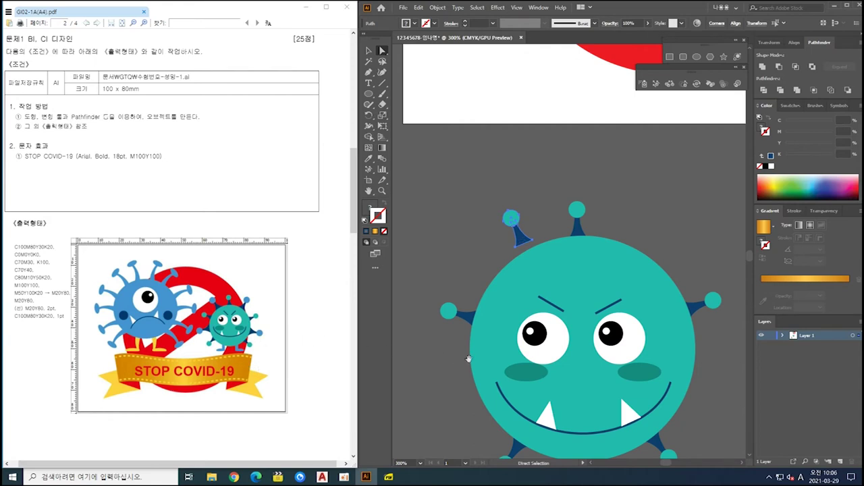
left_click_drag(469, 359, 461, 310)
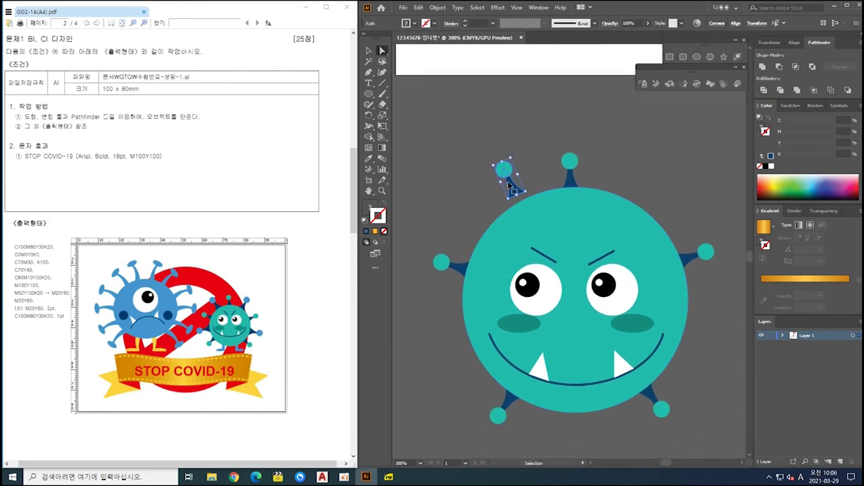
left_click_drag(511, 191, 505, 209)
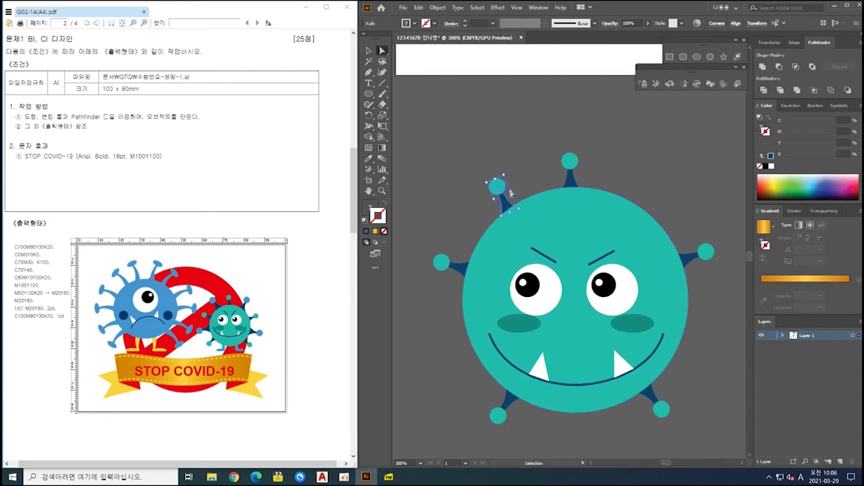
Enlarge the upper-left spike and nudge it left and down onto the head's edge.
left_click_drag(507, 172, 502, 155)
key("Left")
key("Left")
key("Left")
key("Left")
key("Left")
key("Left")
key("Down")
key("Down")
key("Down")
key("Down")
key("Down")
key("Down")
key("Left")
key("Left")
key("Left")
key("Left")
key("Down")
key("Down")
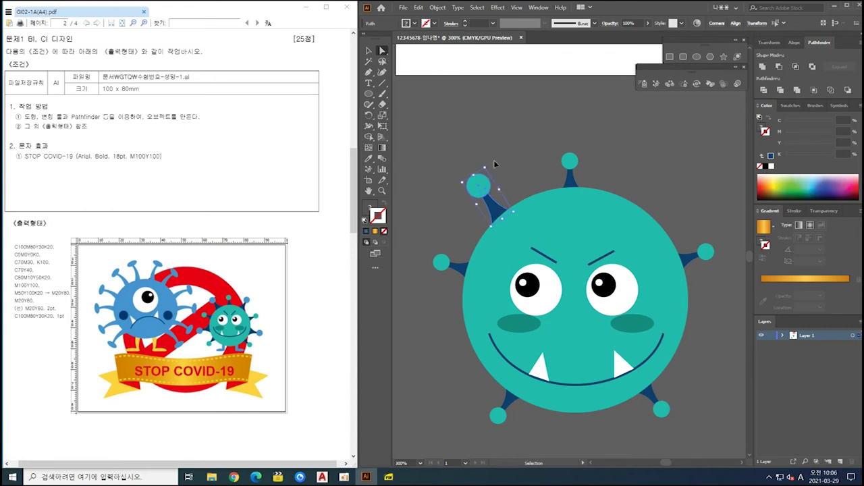
Fine-tune the tilt and position of the large upper-left spike so its base meets the head's curve.
left_click_drag(489, 164, 484, 164)
key("Right")
key("Right")
key("Up")
key("Up")
key("Up")
key("Up")
key("Left")
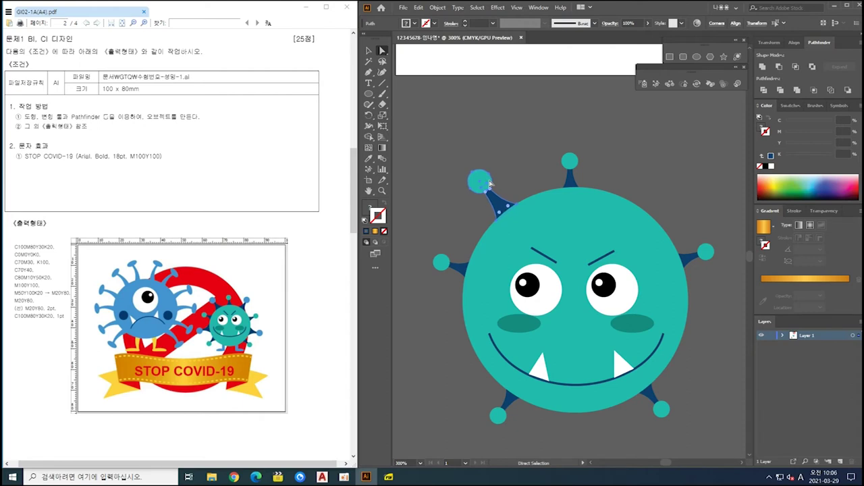
key("ctrl")
left_click_drag(486, 159, 490, 163)
key("v")
left_click_drag(490, 160, 487, 163)
key("a")
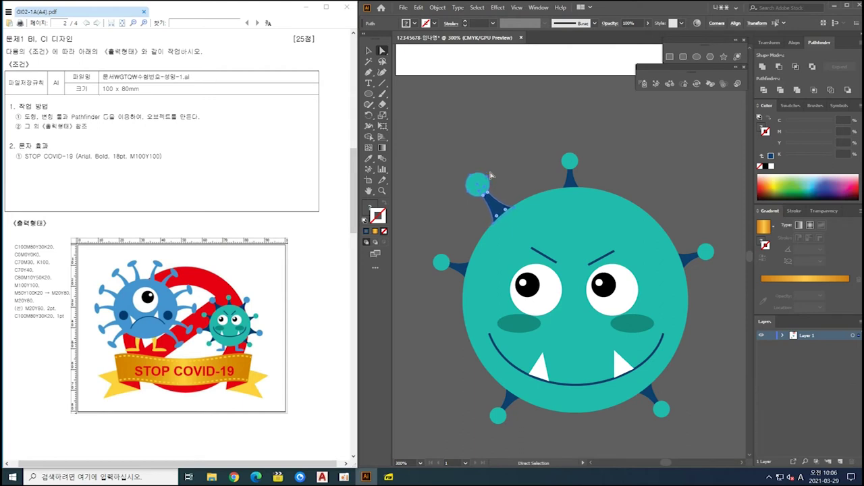
key("v")
left_click_drag(492, 205, 490, 206)
left_click(509, 167, "ctrl")
Fill the ball of the large upper-left spike with the light blue swatch using the Eyedropper.
left_click(481, 184)
scroll(589, 307, "down", 3)
left_click_drag(540, 377, 541, 323)
key("i")
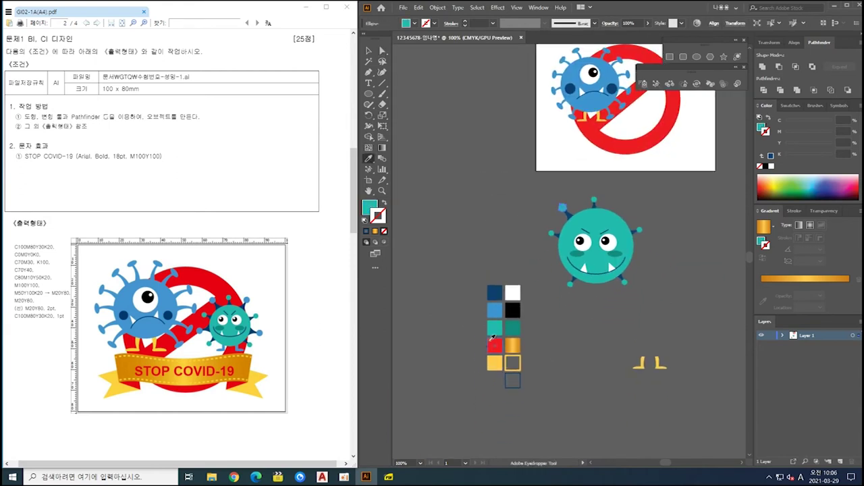
left_click(496, 309)
key("ctrl+shift+a")
Rotate copies of the large blue-tipped spike about the head's centre at 360/5 degrees to get five of them.
scroll(510, 254, "up", 2)
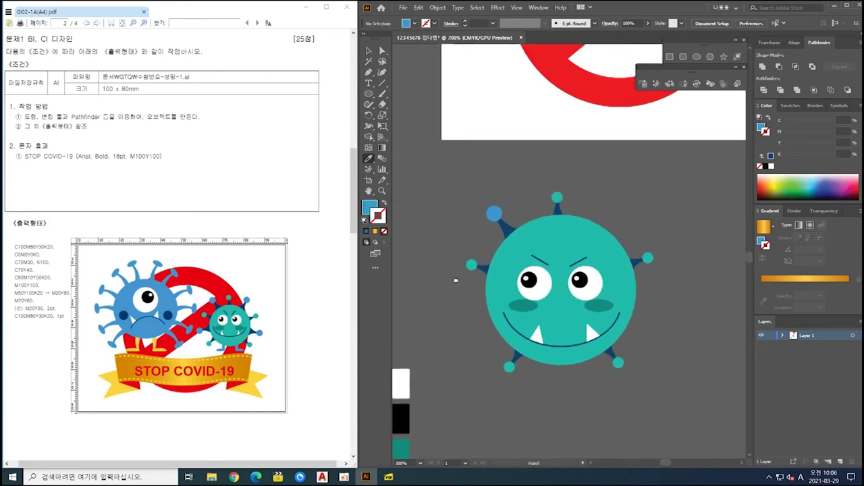
key("a")
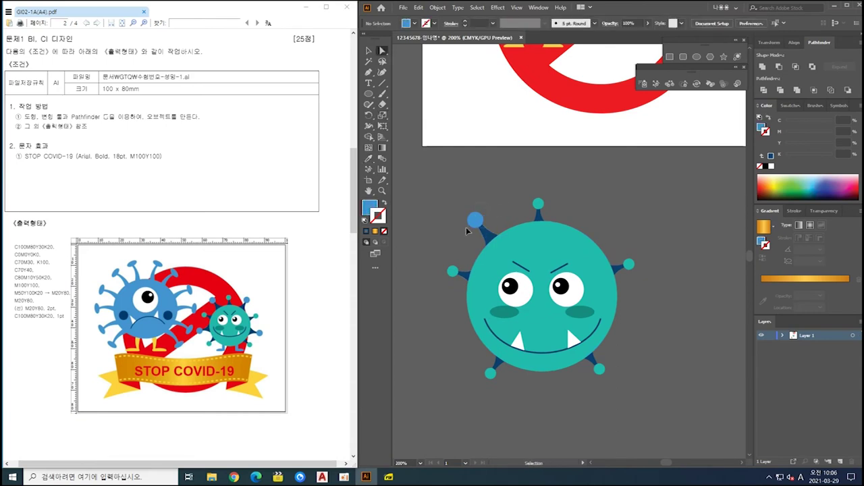
left_click(483, 231)
left_click(371, 116)
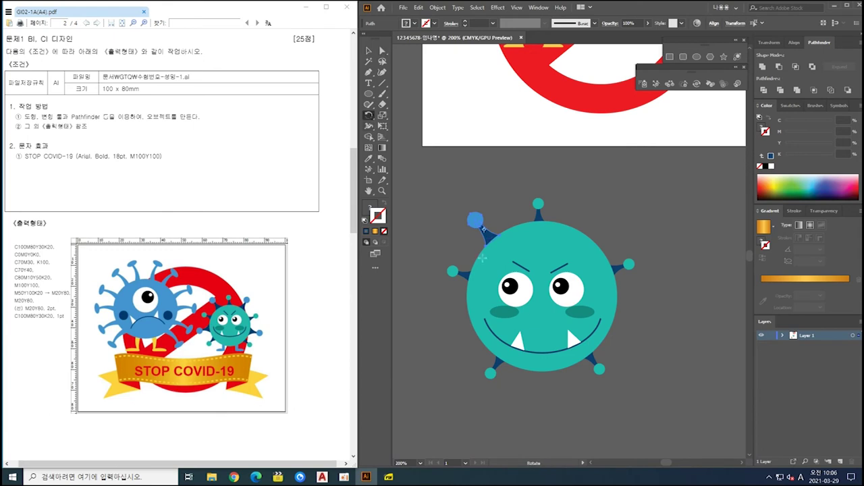
left_click(542, 297, "alt")
type("360/5")
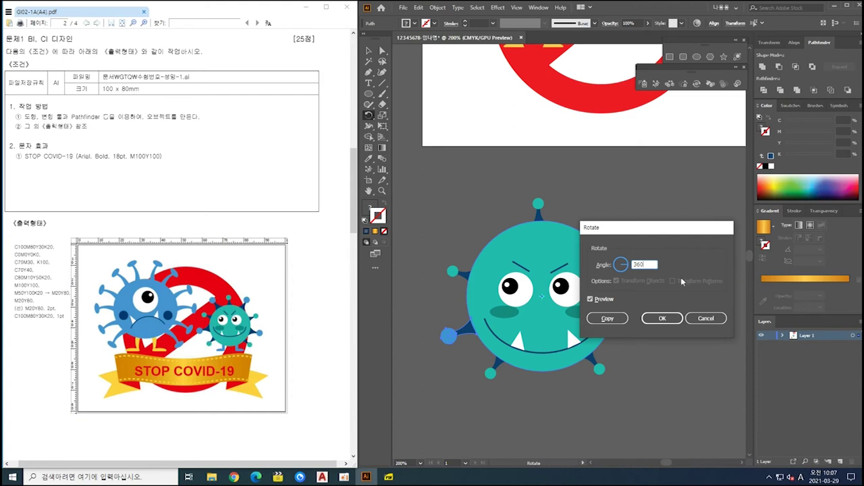
type("/5")
left_click(608, 319)
key("ctrl+d")
key("ctrl+d")
key("ctrl+d")
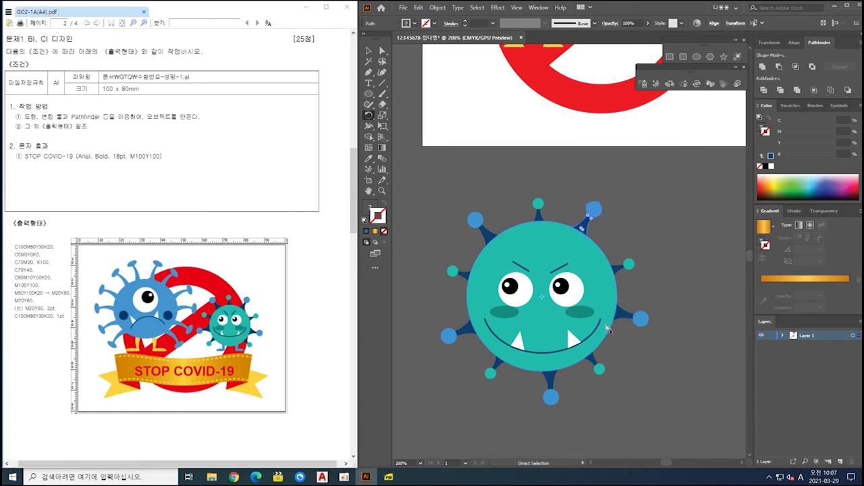
left_click(689, 401, "ctrl")
Delete the large blue-tipped spike at the bottom of the head.
left_click_drag(531, 418, 500, 442)
key("Delete")
key("Delete")
Move the pair of yellow legs so they stand directly beneath the teal virus head.
left_click_drag(572, 417, 579, 323)
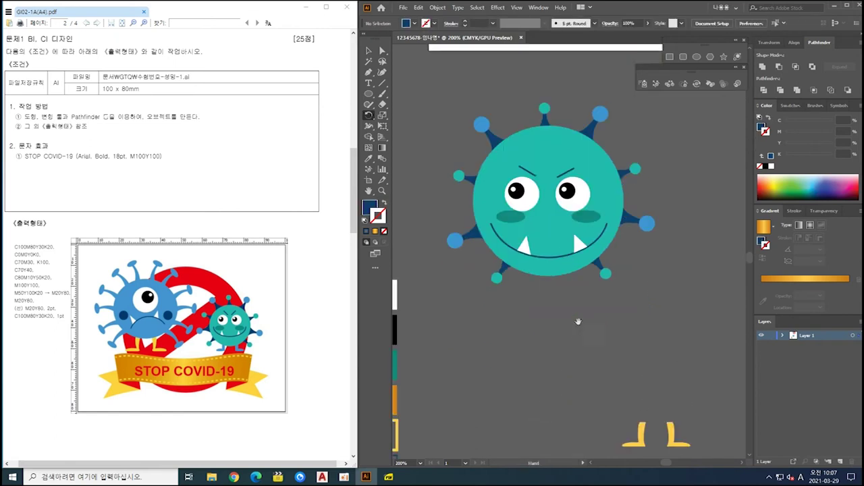
scroll(579, 324, "down", 1)
left_click_drag(610, 372, 606, 344)
left_click_drag(681, 351, 584, 438)
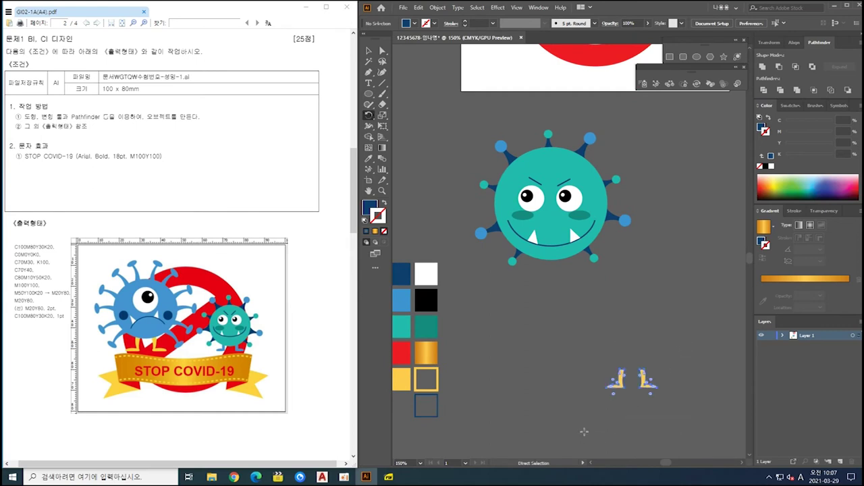
left_click_drag(673, 412, 587, 353)
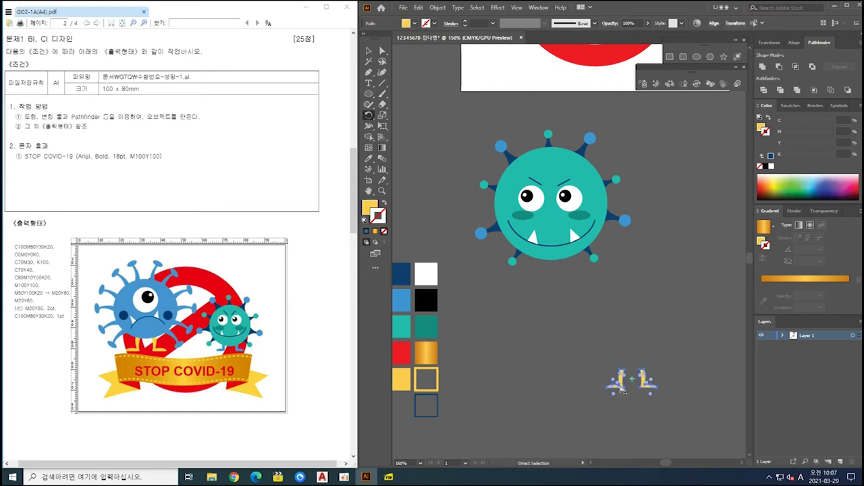
left_click_drag(622, 389, 543, 279)
scroll(575, 336, "up", 2)
left_click(573, 336, "ctrl")
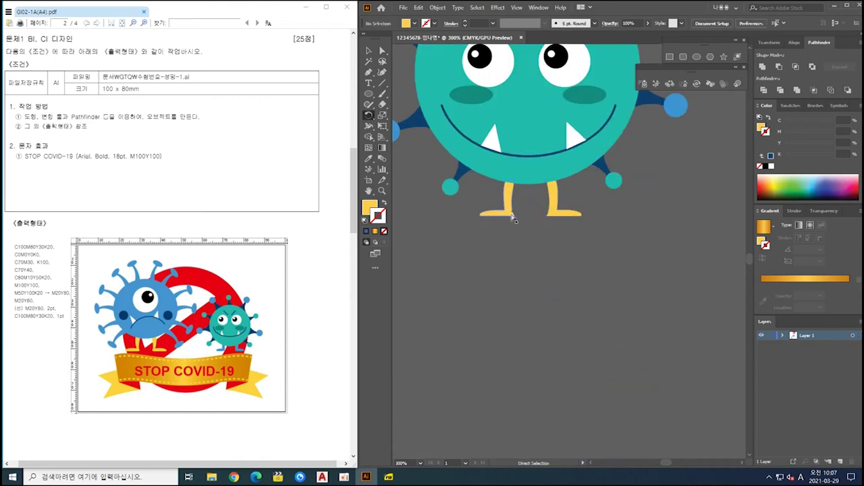
Spread the two yellow legs apart with small nudges and raise each slightly against the teal head's lower edge.
left_click(507, 213, "ctrl")
key("Left")
key("Left")
key("Left")
key("Left")
key("Left")
key("Up")
left_click(561, 204, "ctrl")
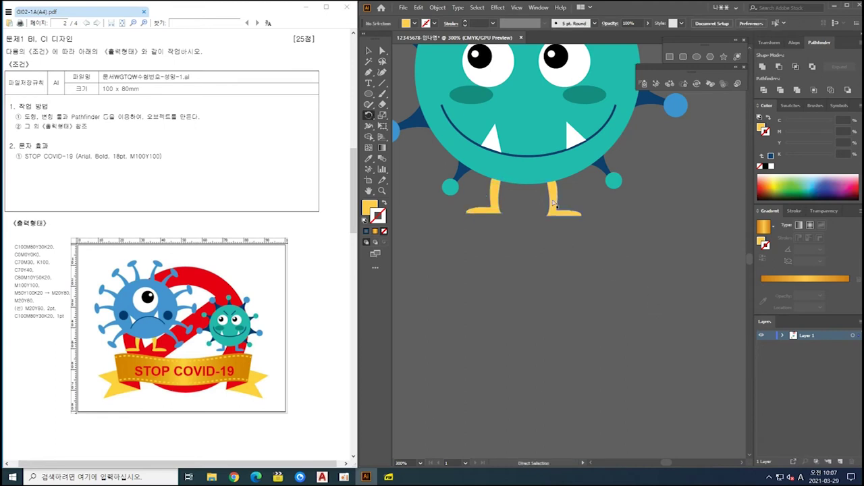
key("Up")
key("Right")
key("Right")
key("Right")
left_click_drag(558, 237, 556, 234)
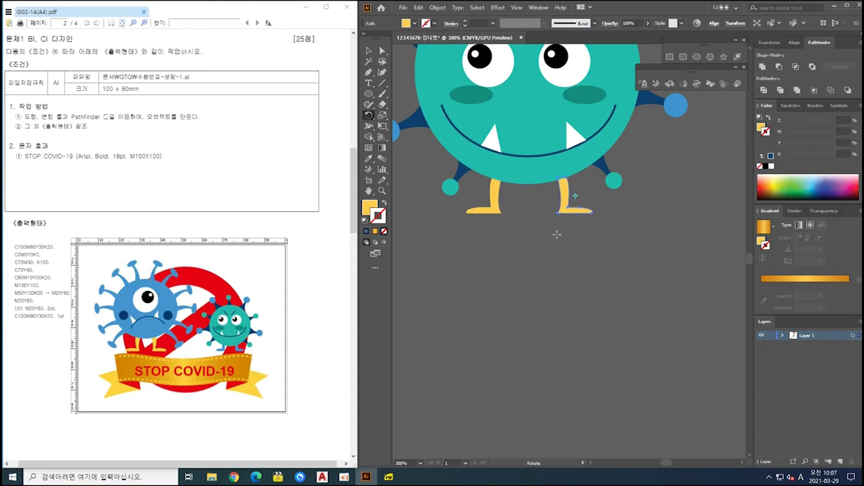
left_click(569, 268, "ctrl")
Fill both of the teal character's legs with the light blue swatch using the Eyedropper.
scroll(568, 267, "down", 1)
left_click_drag(548, 292, 546, 338)
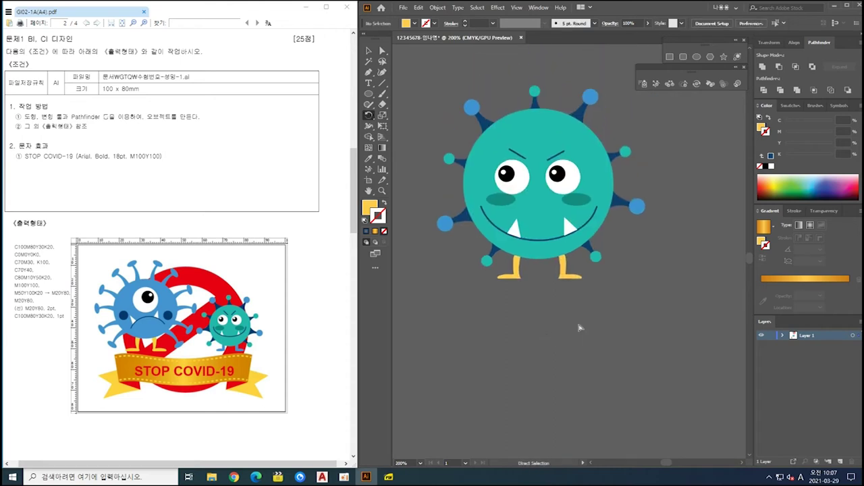
left_click_drag(496, 272, 498, 276)
scroll(508, 290, "down", 2)
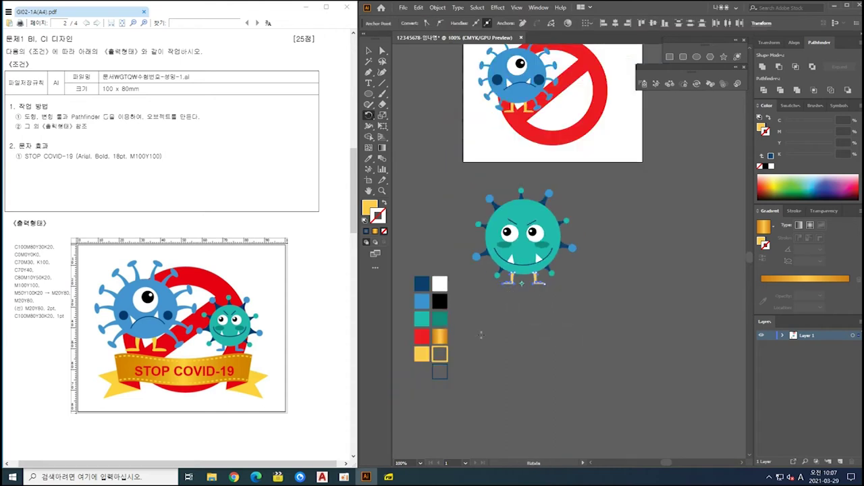
key("i")
left_click(424, 302)
key("a")
left_click(521, 353)
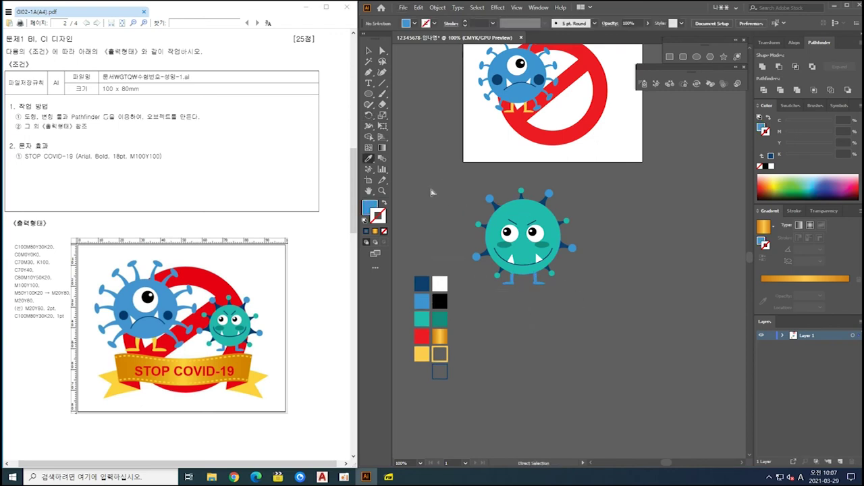
Select the teal head with all its spikes, leaving out the eyes, eyebrows, cheeks, mouth, teeth and legs.
key("i")
scroll(539, 245, "up", 1, "alt")
key("a")
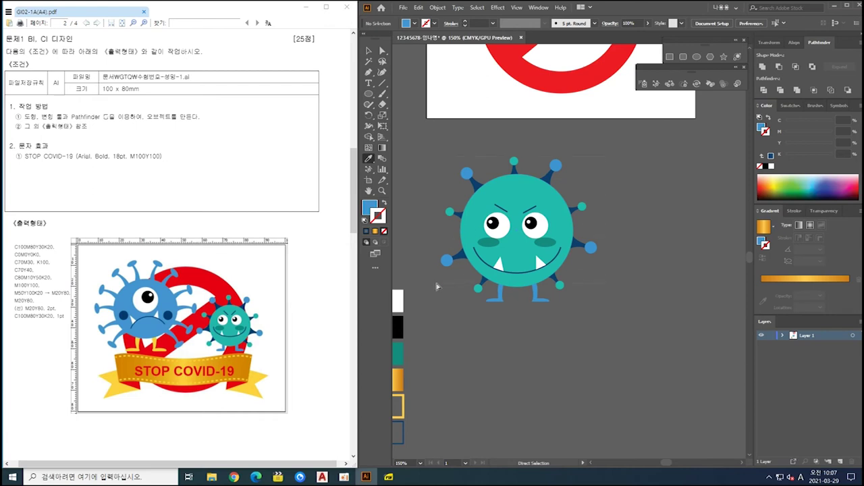
key("i")
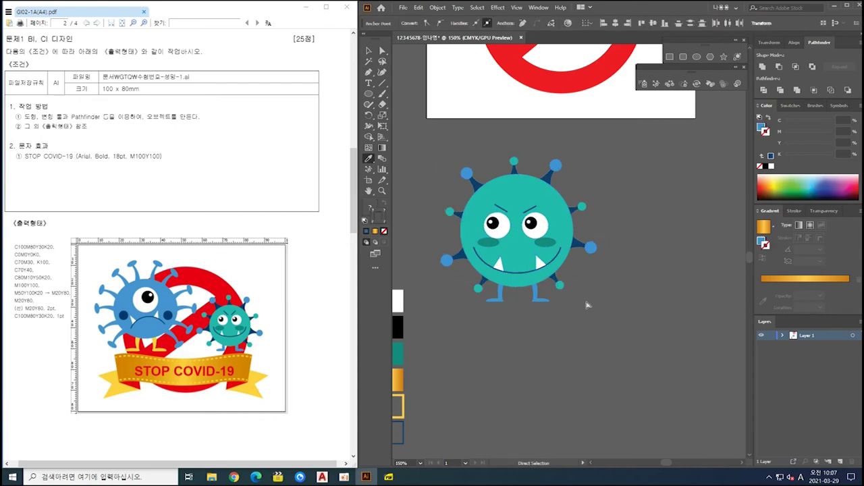
key("a")
left_click(561, 222)
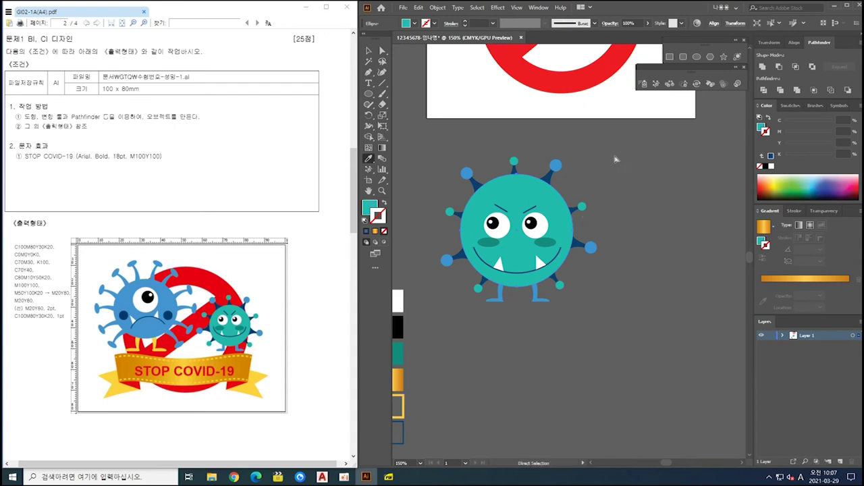
left_click_drag(427, 284, 428, 283)
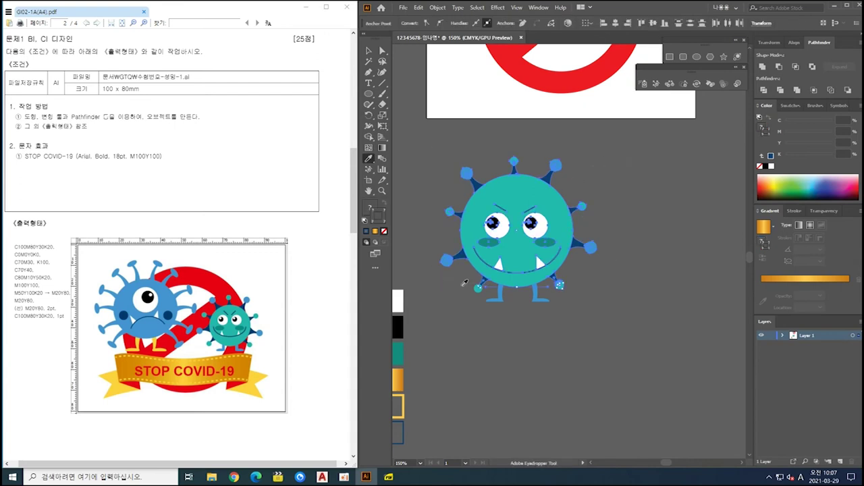
scroll(561, 276, "up", 1)
left_click(530, 210, "ctrl+shift")
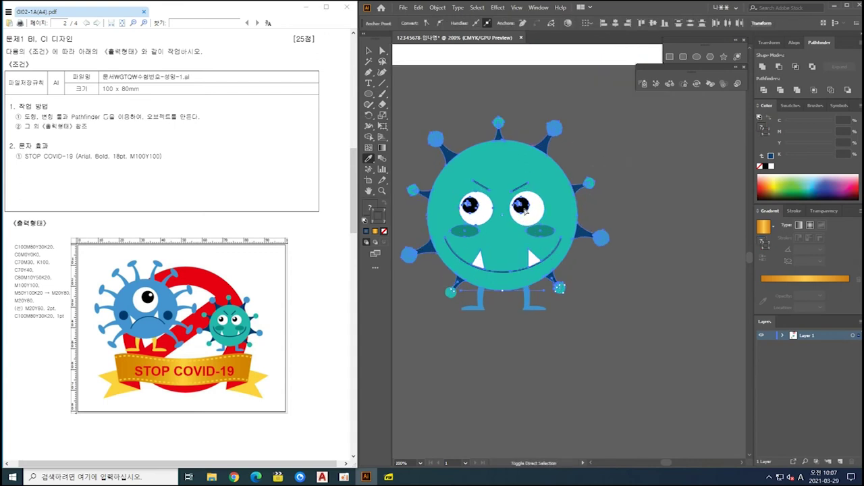
scroll(523, 210, "up", 2)
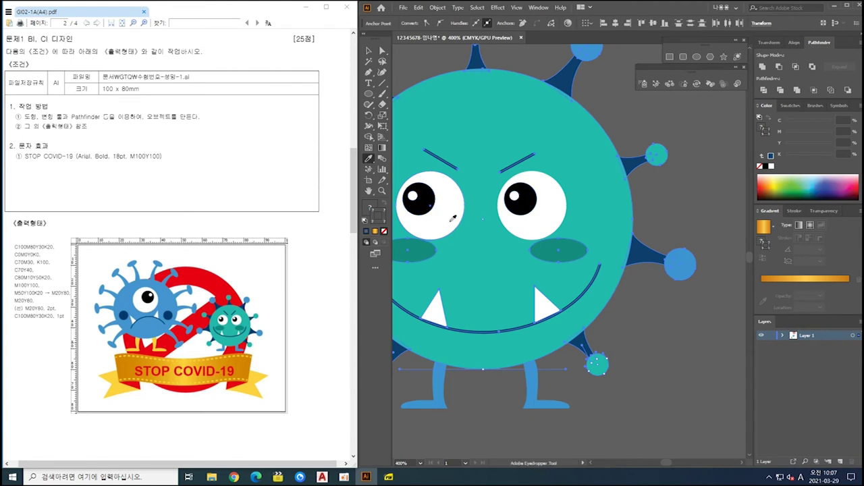
key("v")
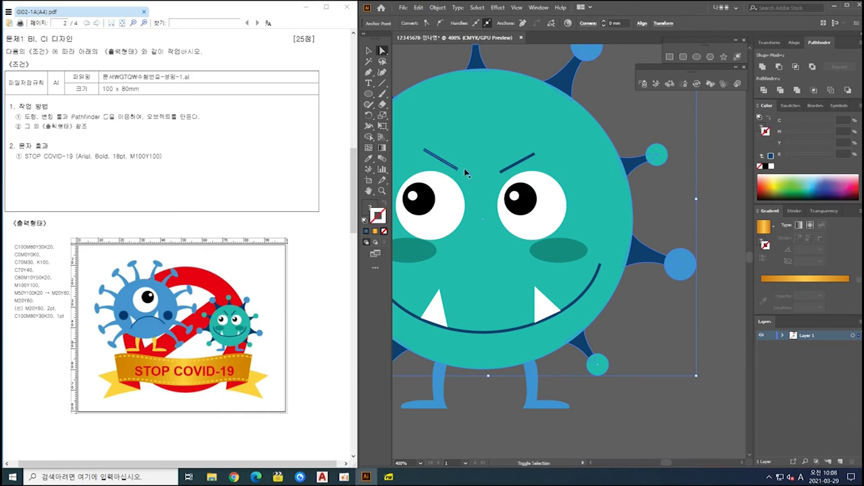
key("ctrl+minus")
key("ctrl+minus")
key("ctrl+a")
right_click(575, 182)
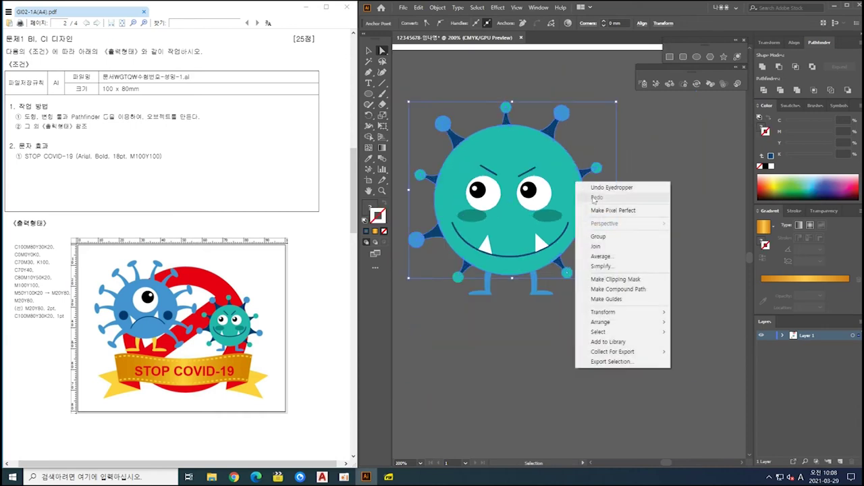
left_click(598, 237)
left_click_drag(616, 103, 609, 117)
key("Down")
key("Down")
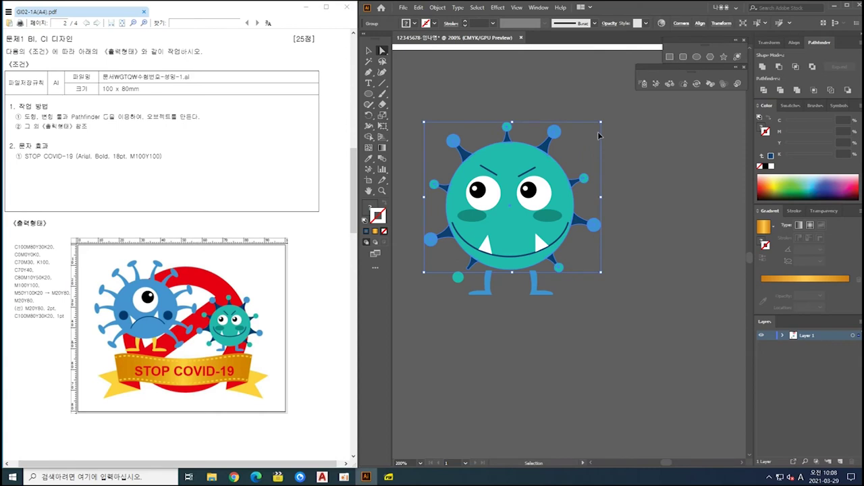
key("ctrl+z")
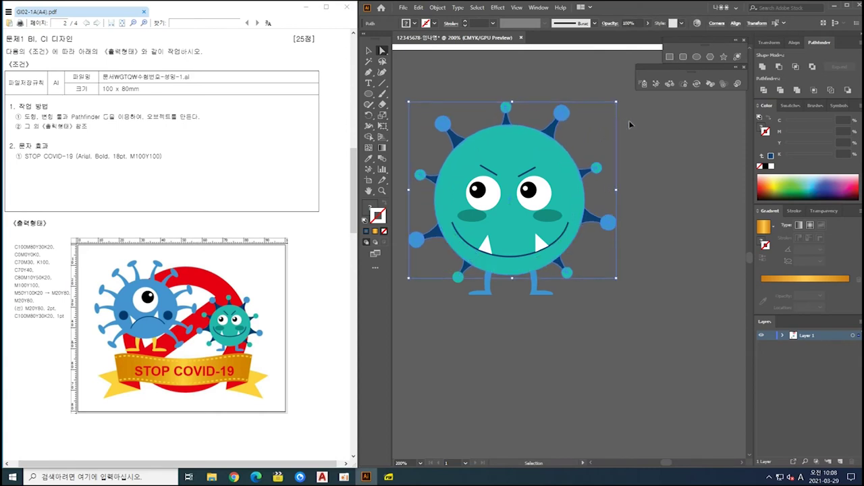
Scale the teal head and its spikes down slightly and nudge them down so the head meets the legs.
left_click_drag(616, 102, 609, 113)
key("ctrl")
key("Down")
key("Down")
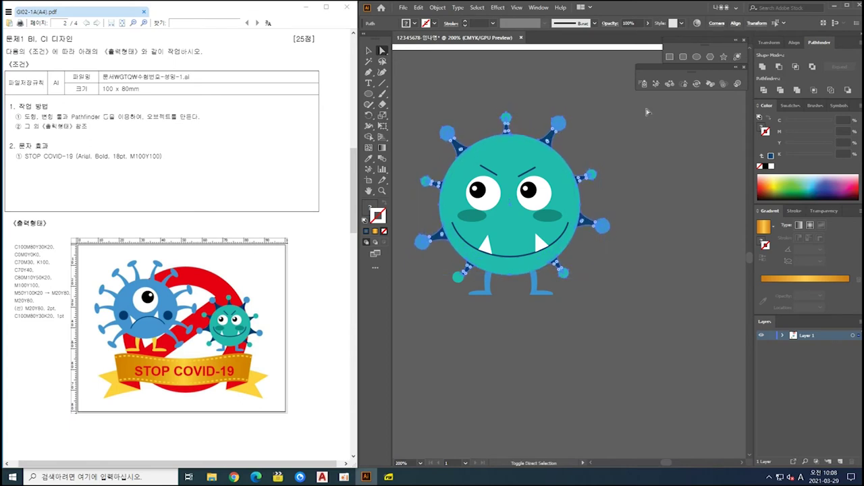
left_click(623, 296, "ctrl")
Group all parts of the teal virus character, including its face, spikes and legs.
scroll(627, 278, "down", 1)
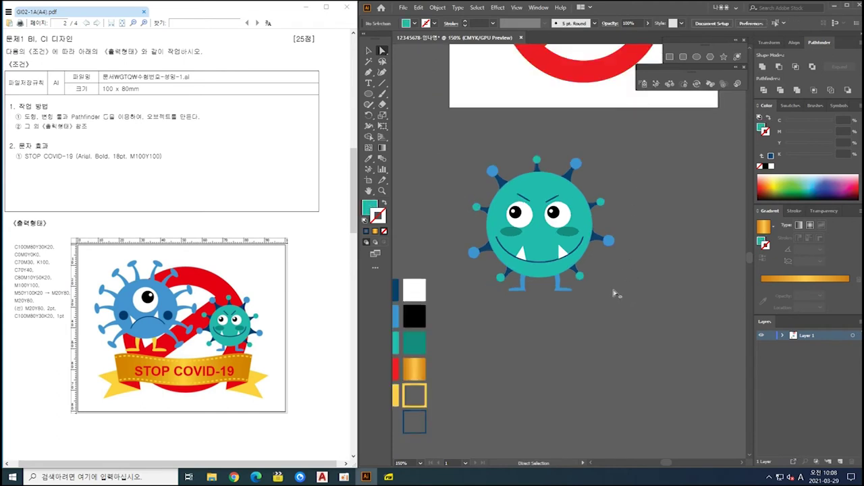
scroll(544, 303, "up", 3)
scroll(546, 292, "down", 2)
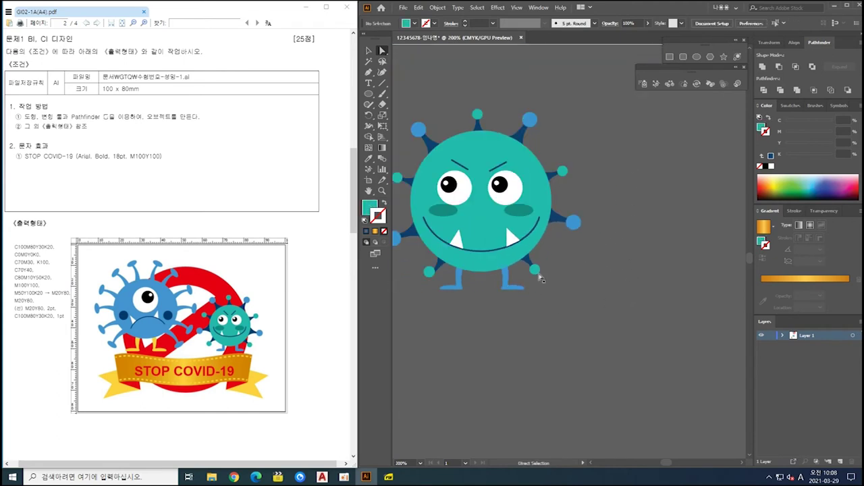
scroll(559, 256, "down", 2)
left_click_drag(471, 281, 465, 279)
right_click(511, 237)
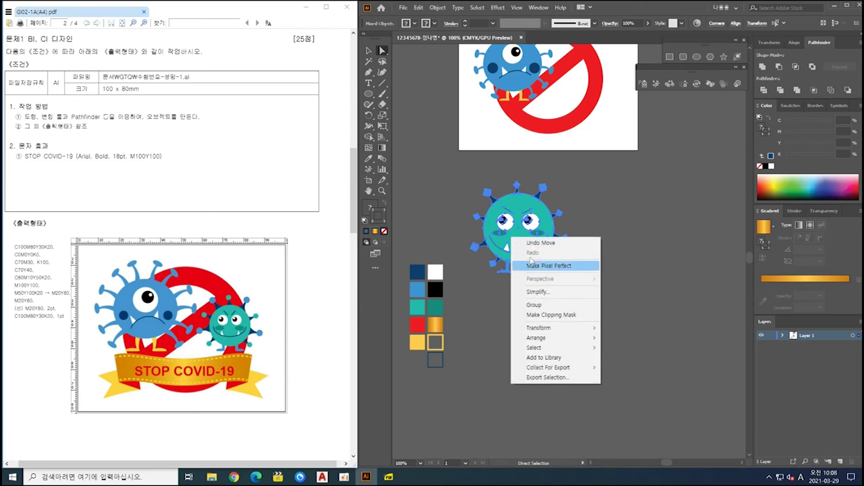
left_click(549, 305)
Scale down the grouped teal character and place it on the right side of the red prohibition ring.
left_click_drag(618, 266, 598, 295)
left_click_drag(525, 353, 588, 213)
left_click_drag(589, 143, 558, 170)
left_click_drag(530, 208, 550, 177)
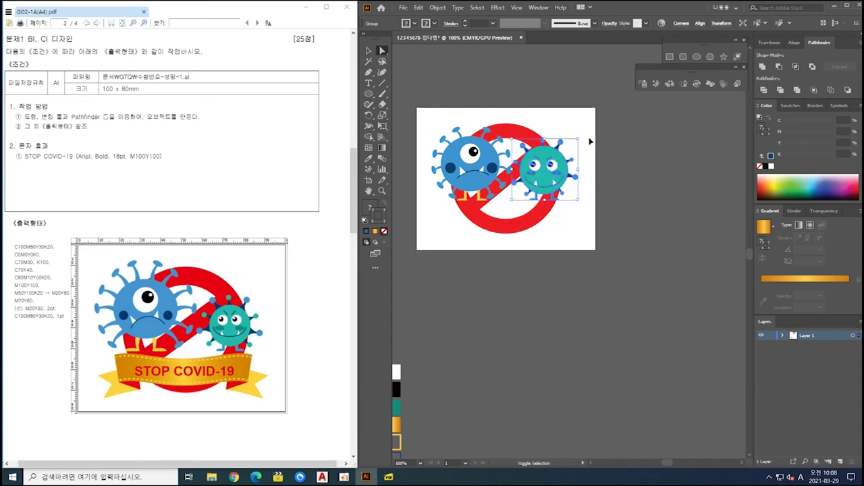
Fine-tune the teal character's size and placement beside the blue virus on the ring.
left_click_drag(530, 185, 536, 182)
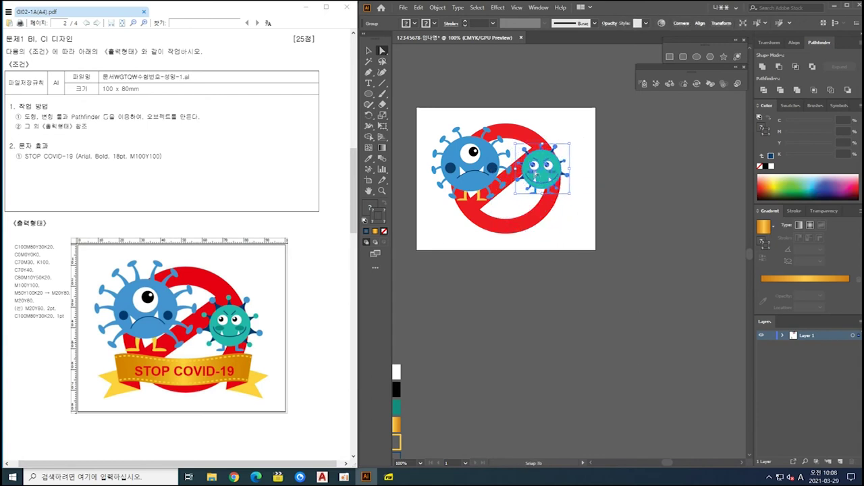
left_click_drag(537, 173, 539, 177)
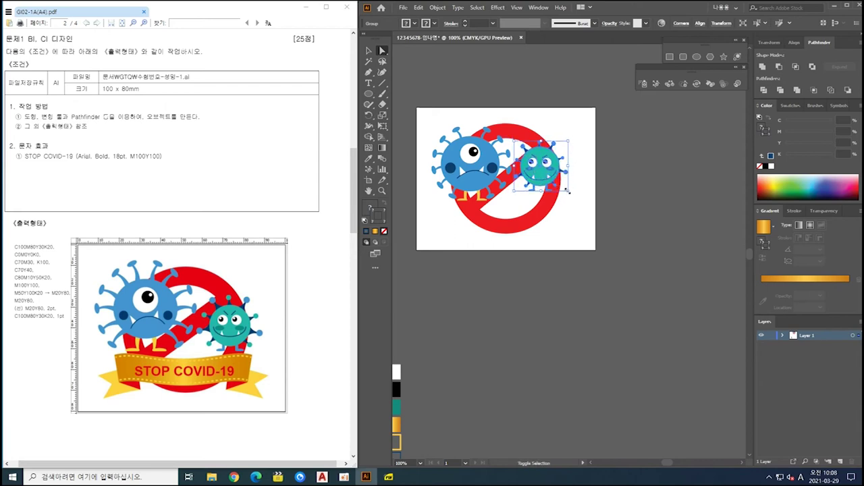
key("ctrl")
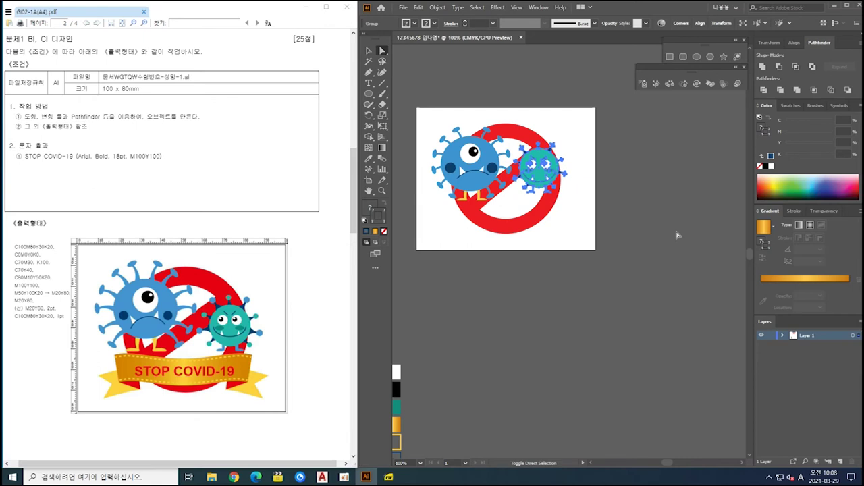
key("ctrl")
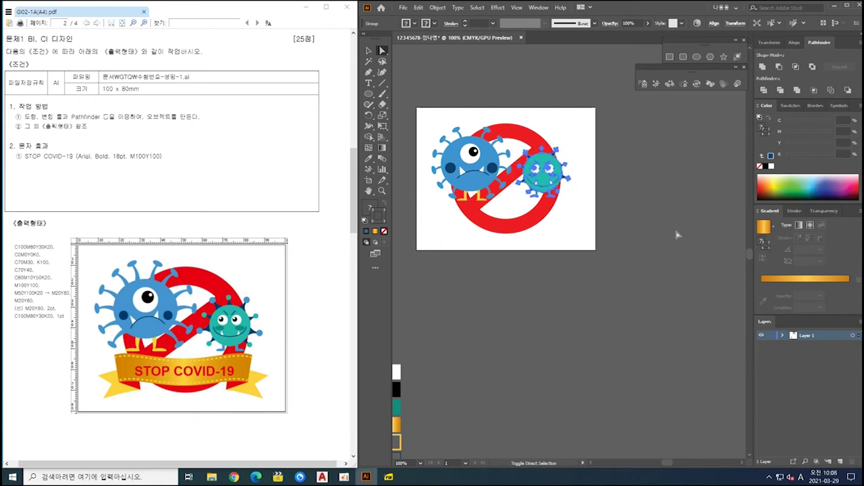
key("ctrl")
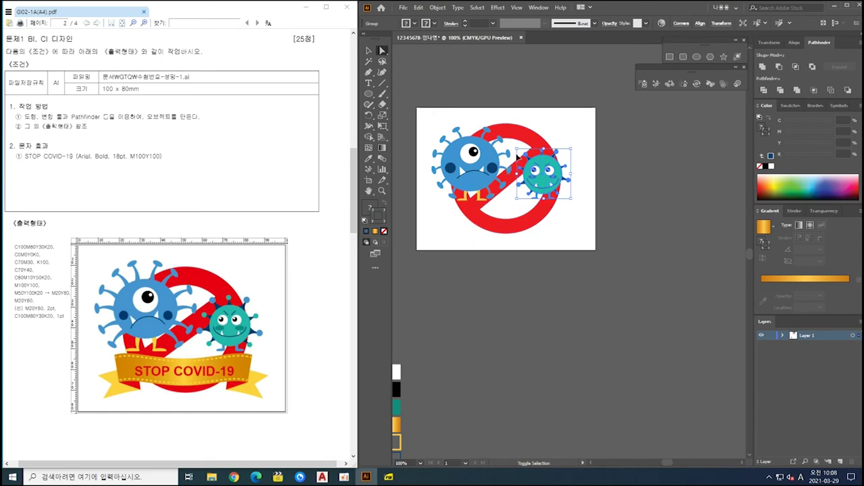
left_click_drag(517, 150, 506, 140)
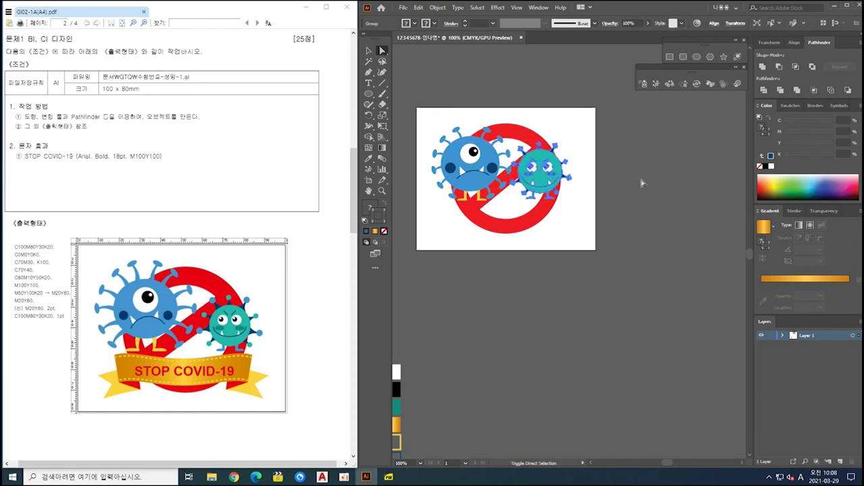
Nudge the teal character slightly right and up to its spot on the ring.
key("Right")
key("Right")
key("Right")
key("Up")
key("Up")
key("Up")
key("Up")
key("Up")
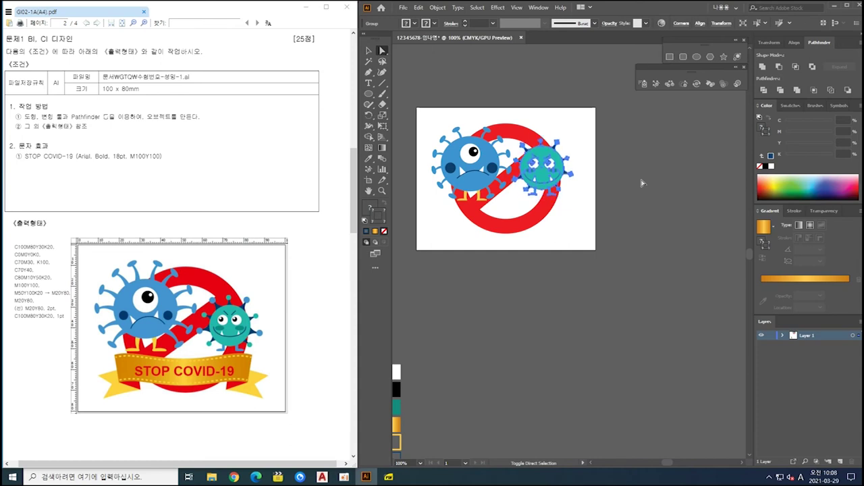
left_click(620, 283)
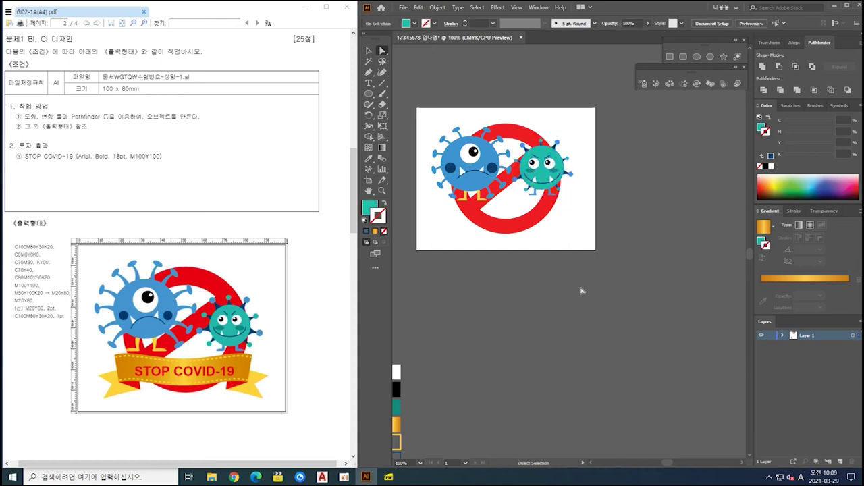
Nudge the blue one-eyed virus character up slightly, leaving the red ring and teal character in place.
scroll(576, 290, "up", 1)
key("space")
scroll(538, 294, "down", 3)
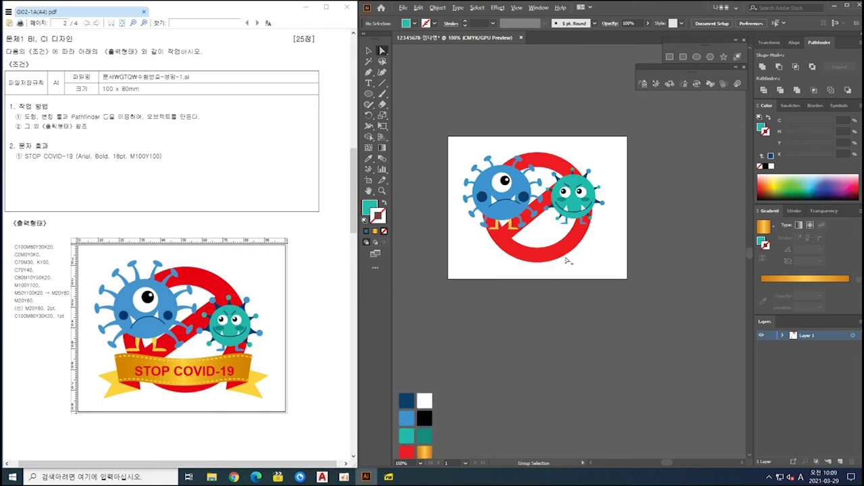
key("ctrl")
left_click_drag(528, 180, 494, 234)
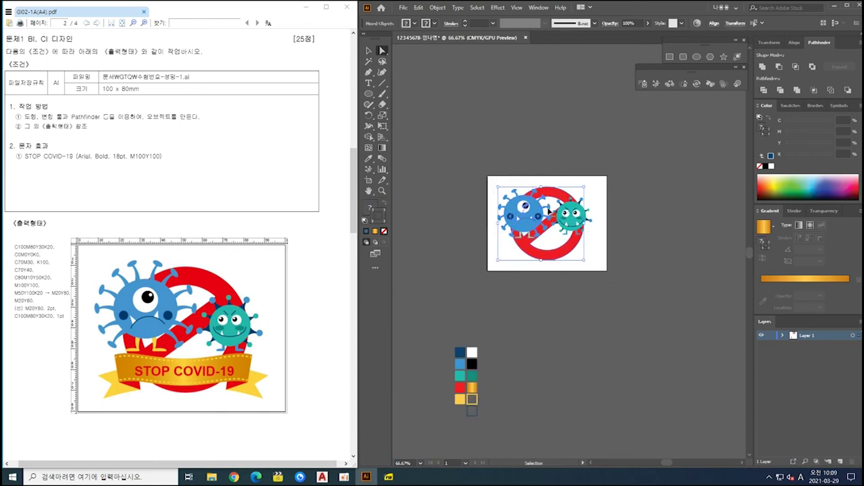
left_click(553, 196, "ctrl+shift")
key("Up")
key("Up")
key("Up")
key("Up")
key("Up")
key("Up")
key("Up")
key("Up")
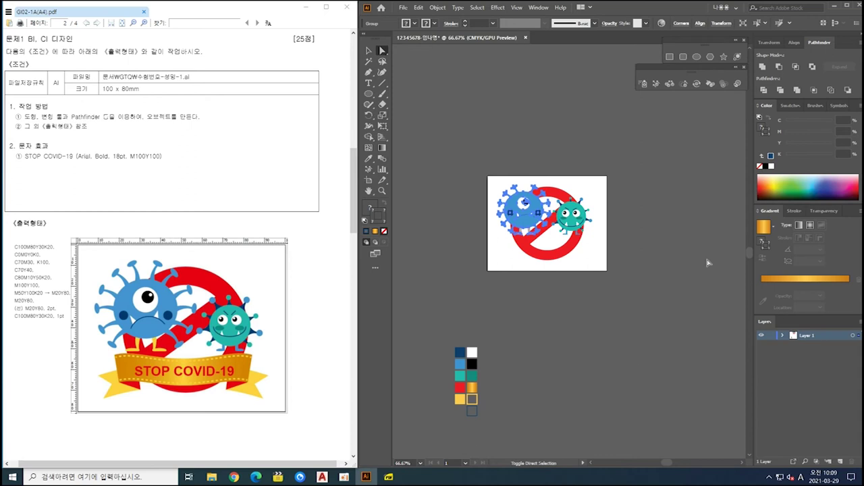
Draw an open wavy path of three alternating curves below the artboard with the Pen tool.
left_click(694, 292, "ctrl")
scroll(502, 312, "up", 2)
left_click_drag(607, 267, 541, 331)
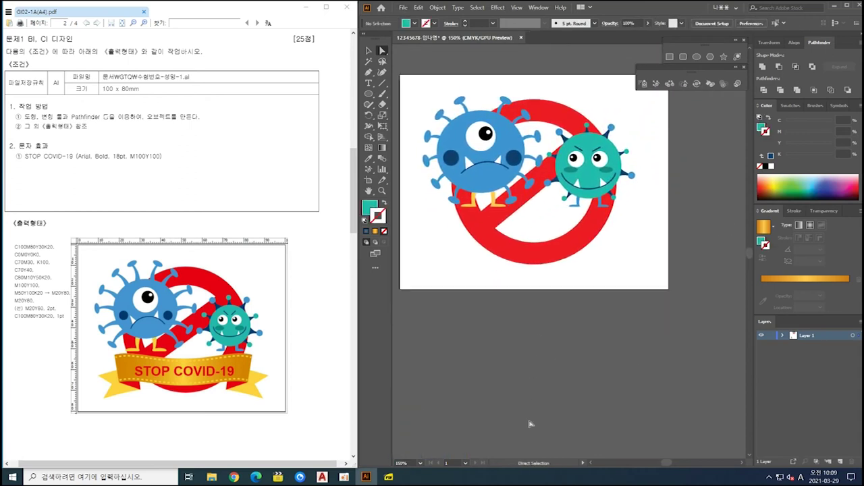
key("p")
left_click(448, 345)
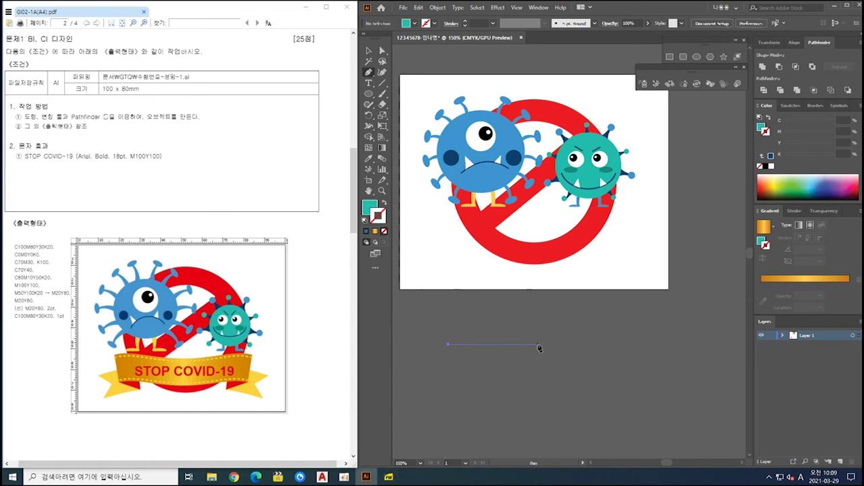
left_click_drag(497, 350, 517, 367)
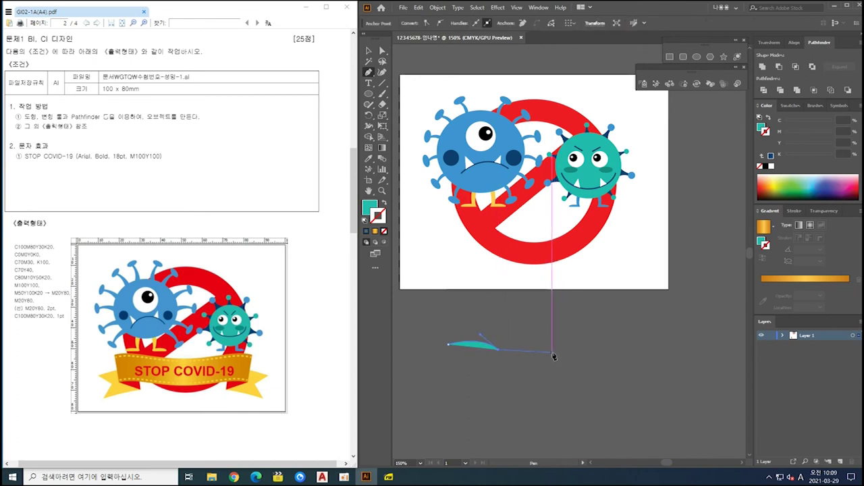
left_click_drag(553, 352, 572, 341)
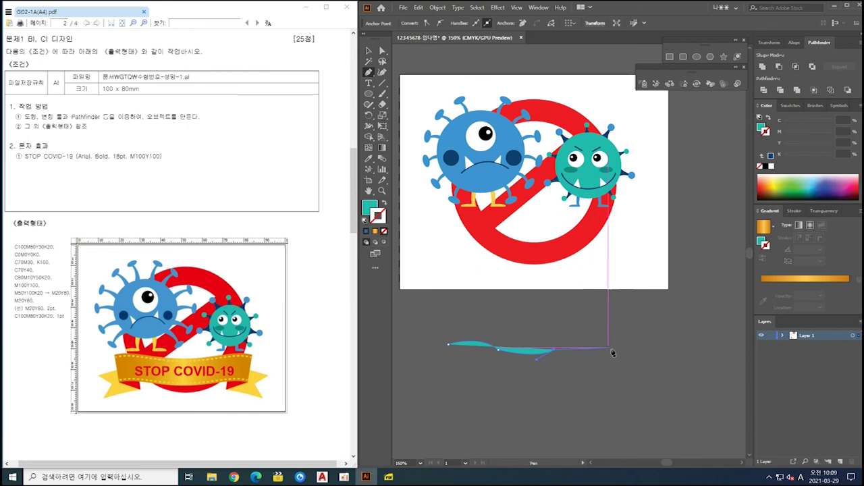
left_click_drag(603, 348, 631, 359)
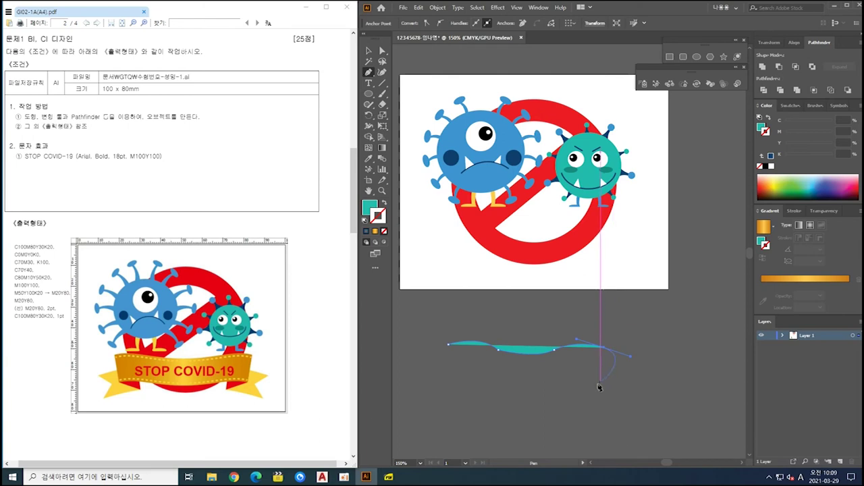
left_click(565, 363, "ctrl")
Turn the wavy path's teal fill into a stroke and set the stroke weight to 40 pt.
left_click_drag(629, 327, 486, 396)
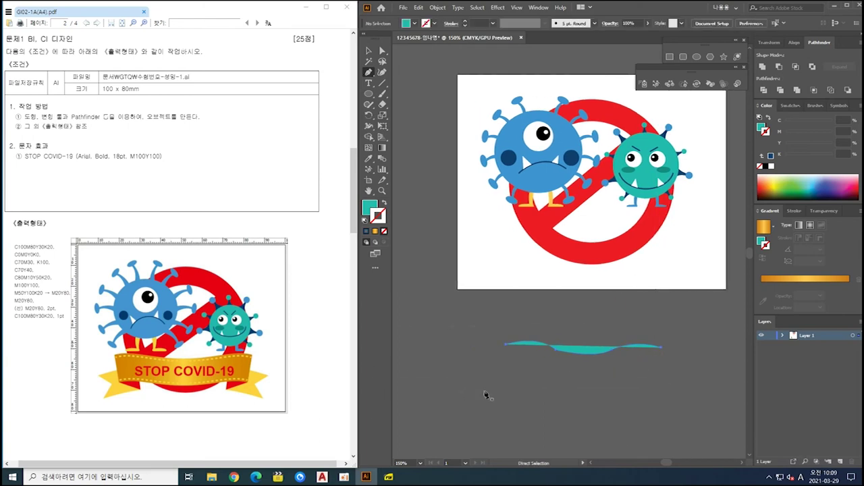
left_click_drag(561, 375, 513, 388)
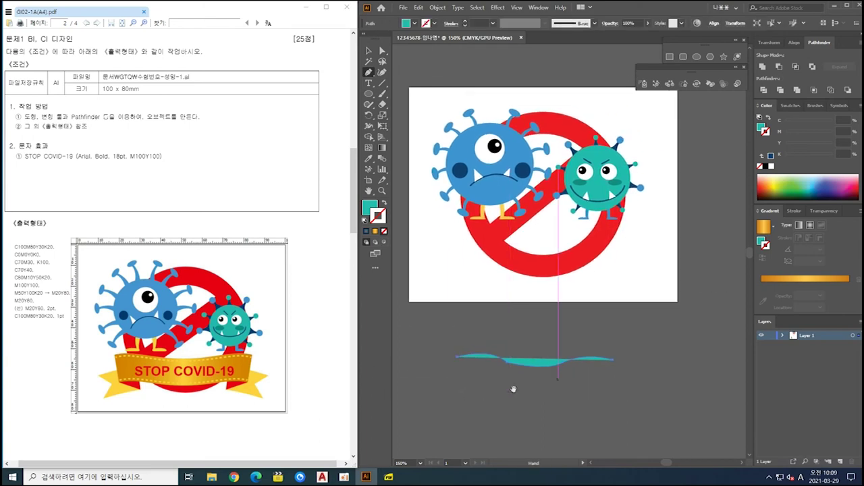
left_click(384, 202)
scroll(474, 23, "up", 20)
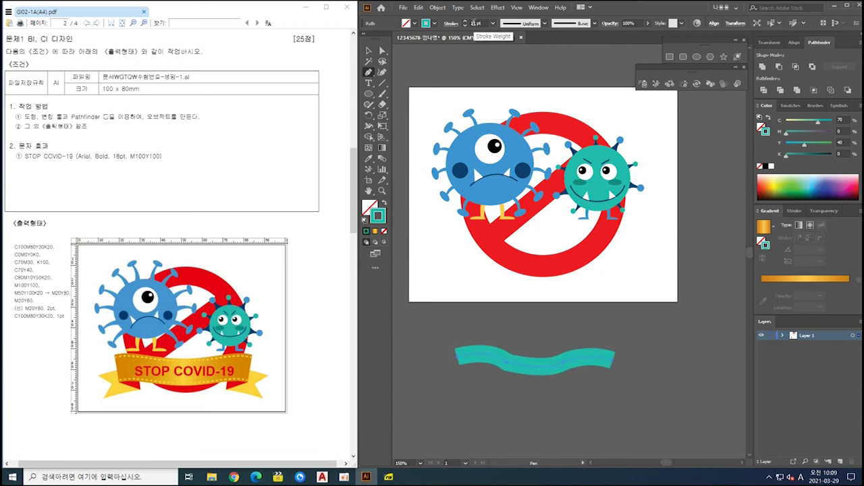
scroll(475, 23, "up", 2)
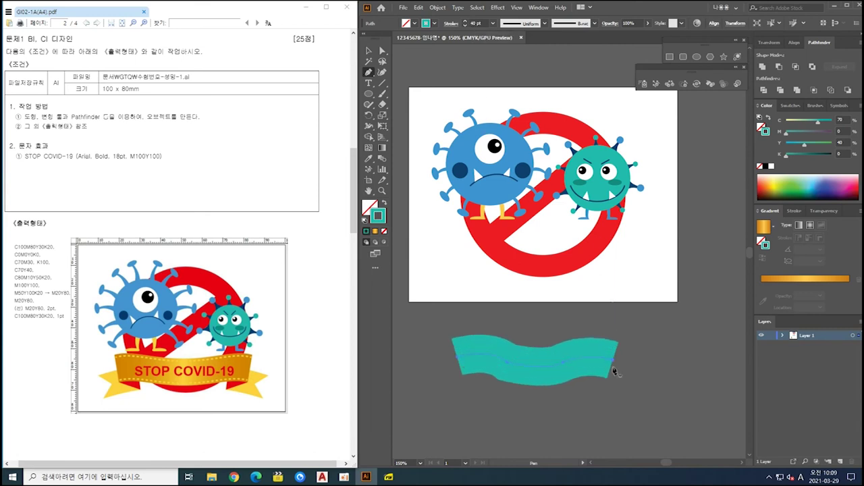
Redraw along the selected wavy path with the Paintbrush to smooth its middle and left curves.
key("b")
left_click(509, 360, "ctrl")
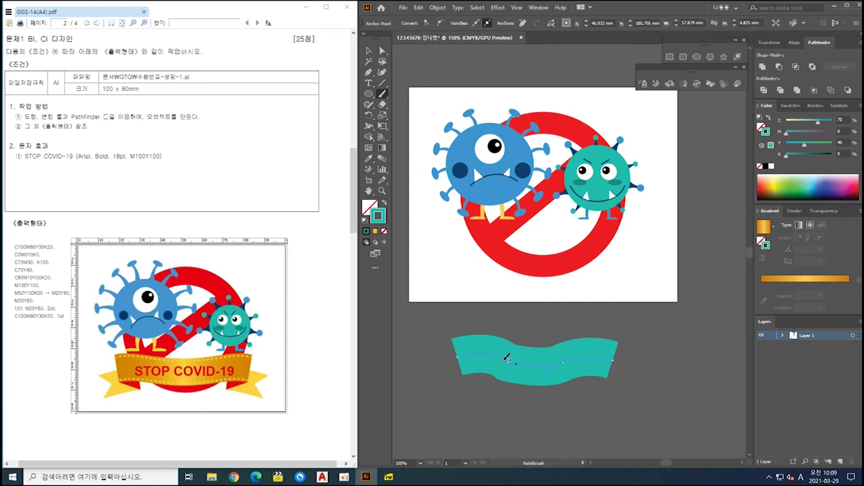
mouse_move(491, 355)
left_mouse_down()
mouse_move(554, 364)
mouse_move(604, 355)
left_mouse_up()
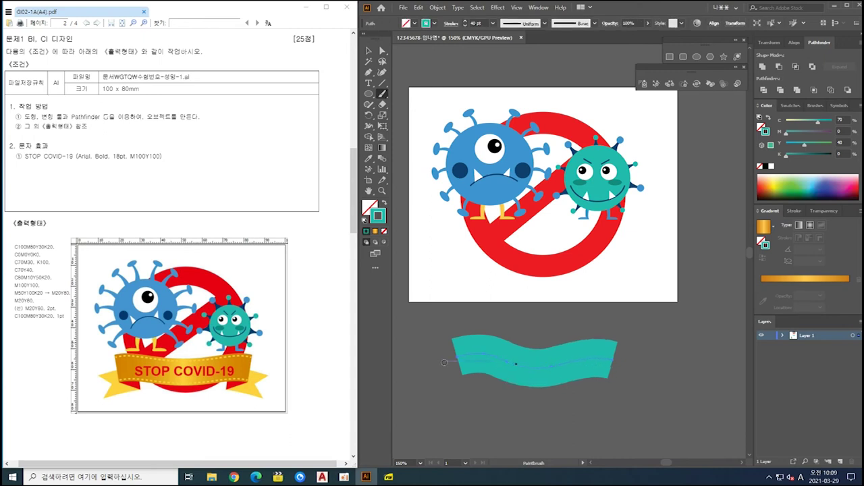
left_click_drag(461, 359, 500, 365)
Adjust the wavy path's right end anchor and redraw its left end with the Paintbrush.
key("a")
left_click(613, 363)
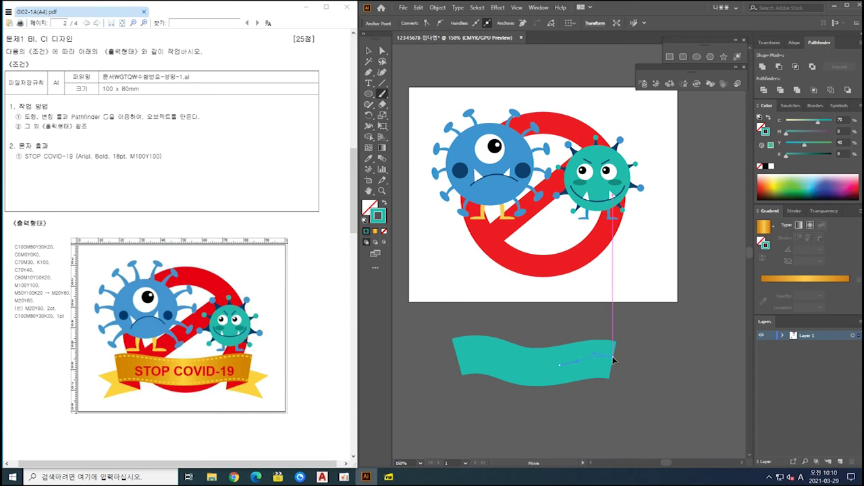
left_click_drag(613, 361, 614, 363)
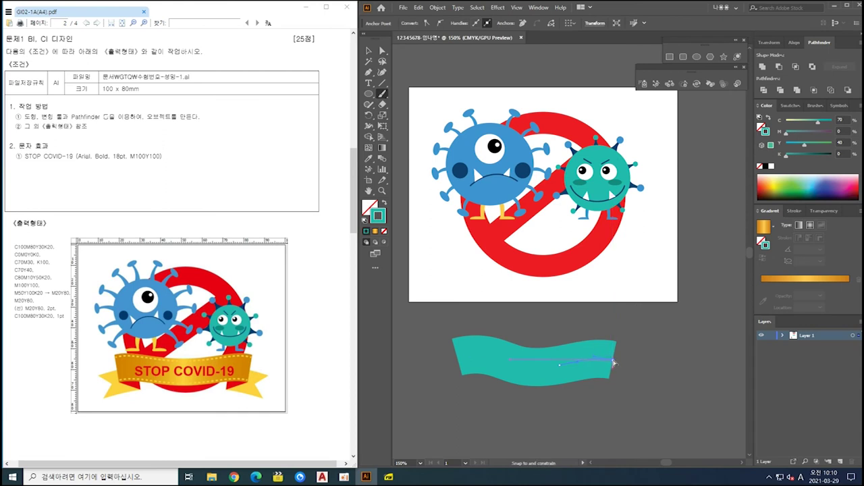
key("b")
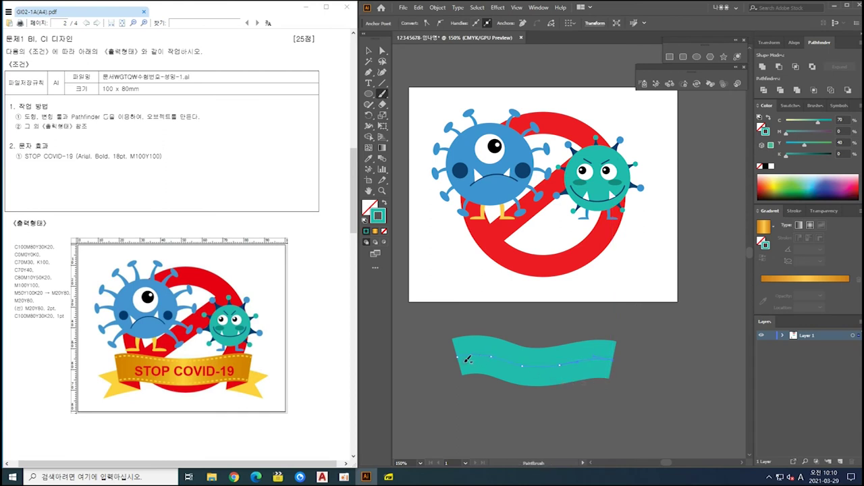
left_click_drag(459, 358, 505, 359)
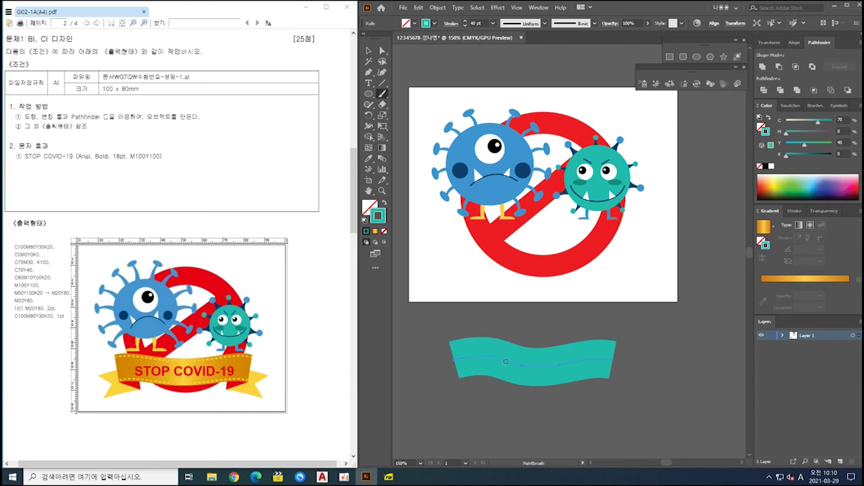
left_click(671, 363, "ctrl")
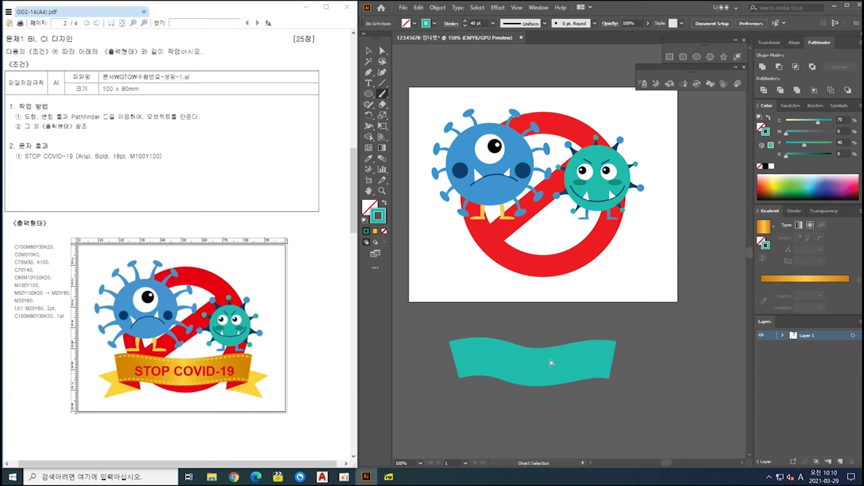
Outline the thick wavy stroke and unite the pieces into one filled band shape.
left_click(473, 389, "ctrl")
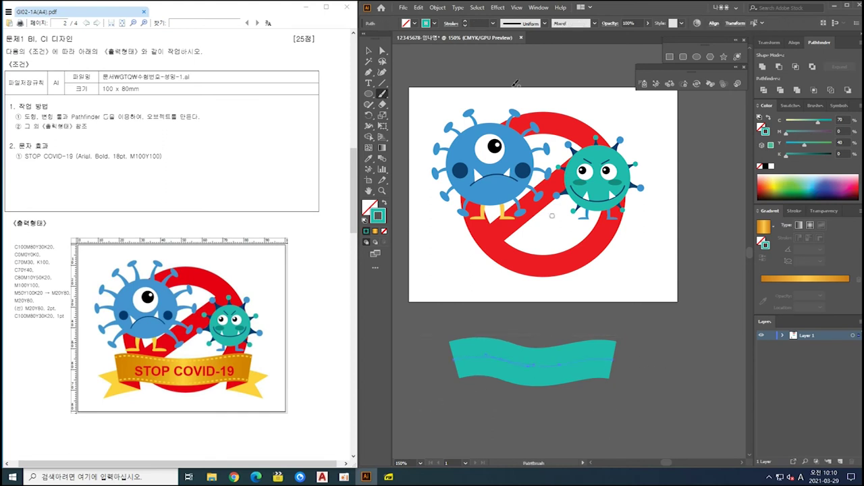
left_click(438, 7)
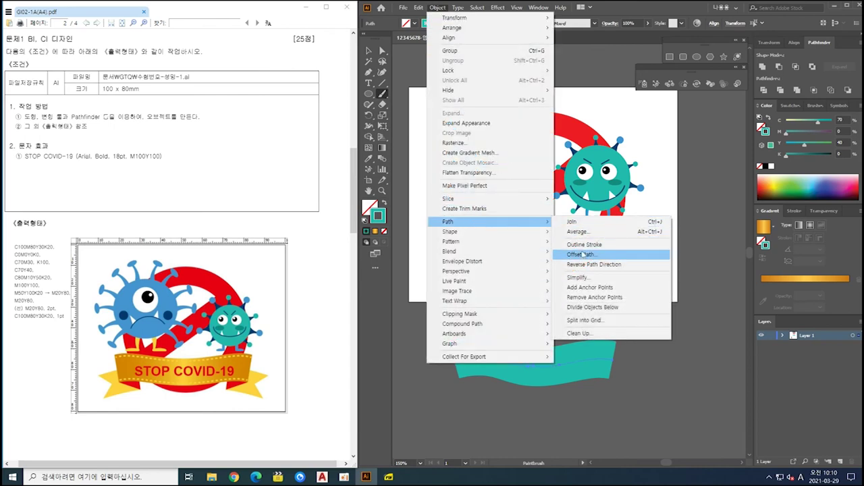
left_click(582, 242)
left_click(650, 422, "ctrl")
left_click_drag(660, 336, 401, 412)
left_click(762, 67)
left_click(622, 404, "ctrl")
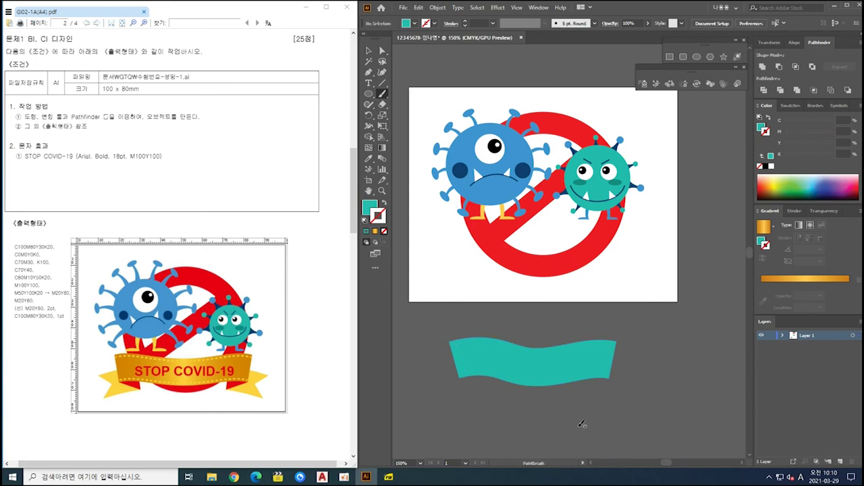
Draw a closed ribbon tail with a V-notched end at the band's left side with the Pen tool.
left_click_drag(579, 415, 612, 380)
key("b")
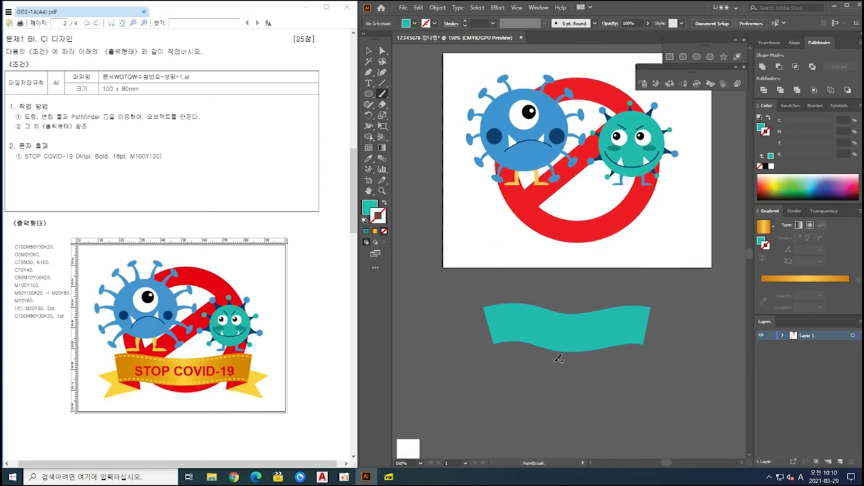
key("p")
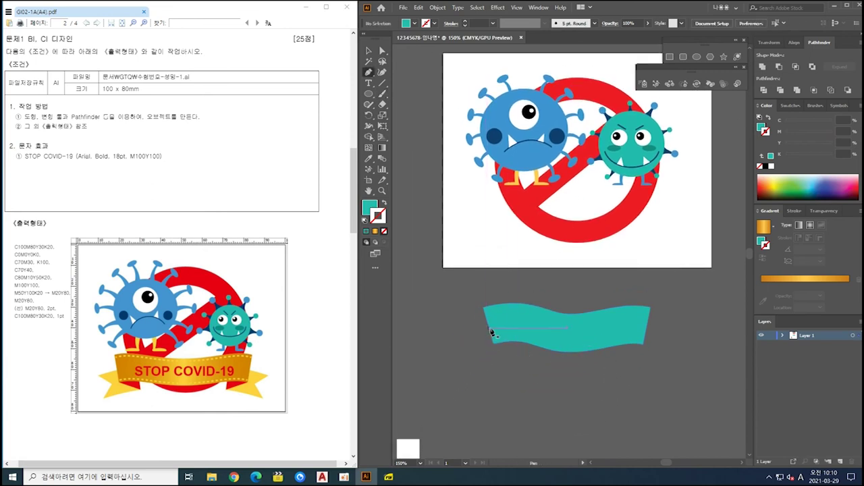
left_click(491, 332)
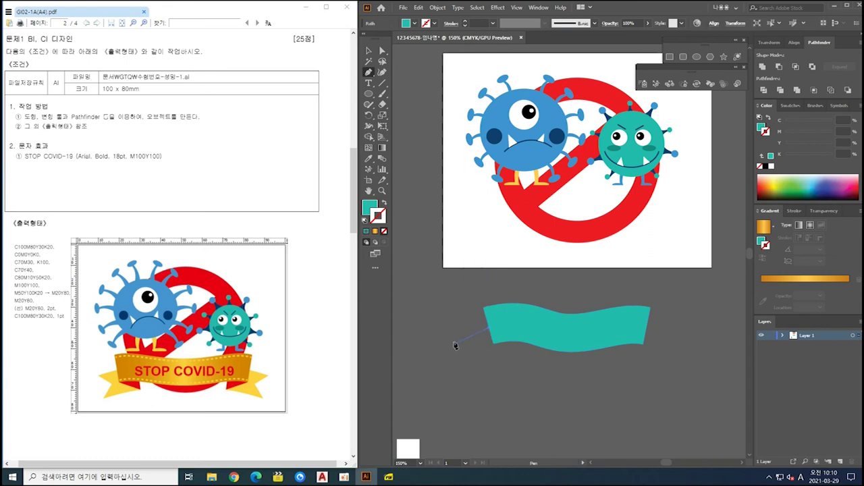
left_click(451, 339)
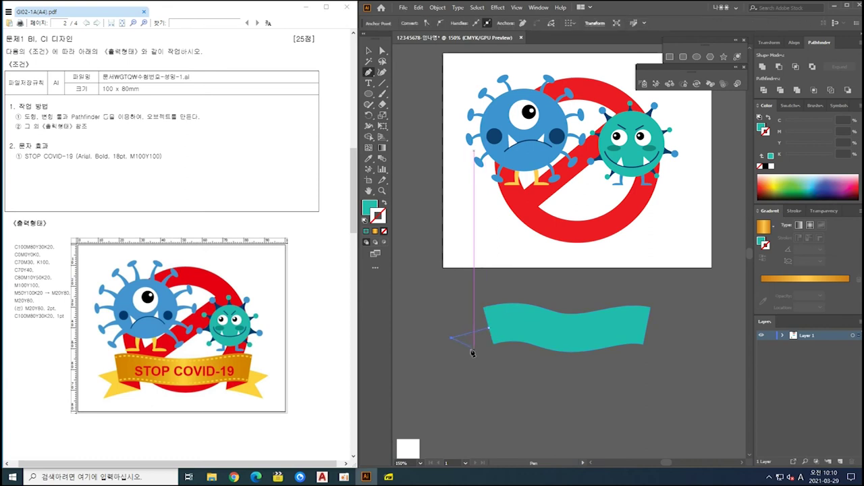
left_click(472, 347)
left_click(458, 368)
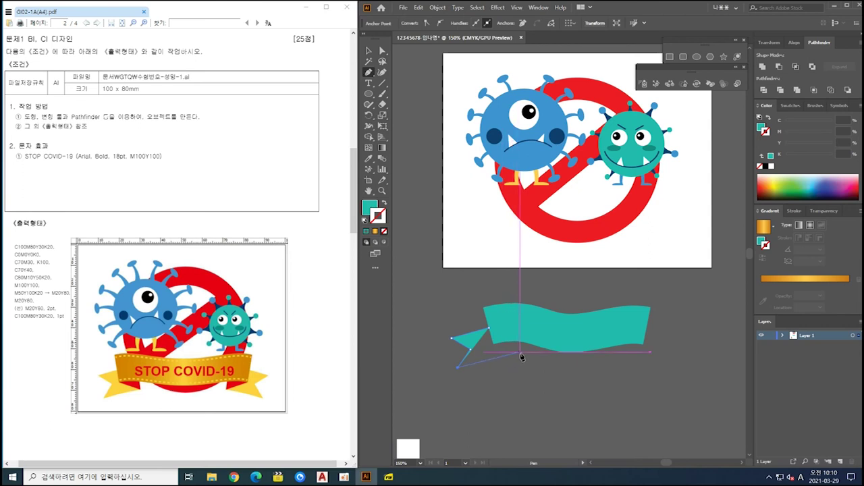
left_click(518, 352)
left_click(492, 330)
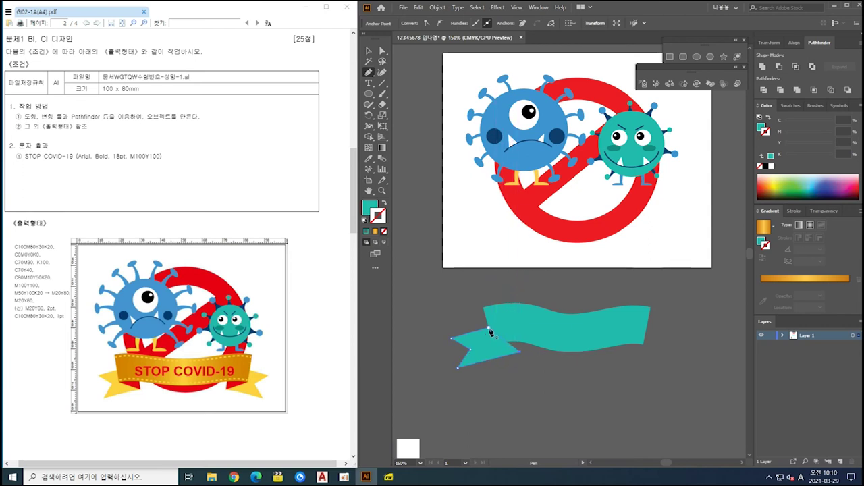
left_click(534, 390, "ctrl")
Draw a small closed fold shape joining the left tail to the band's lower edge with the Pen tool.
left_click(516, 332, "ctrl")
left_click(523, 357, "ctrl")
left_click(494, 343)
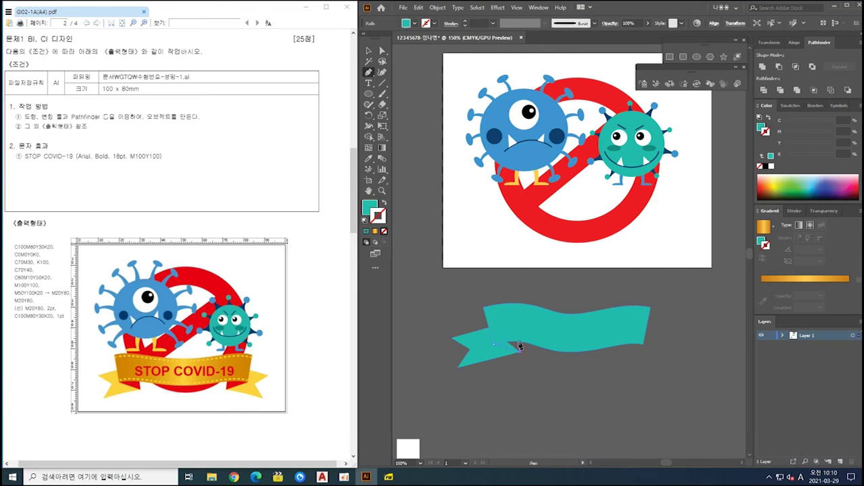
left_click(520, 345)
left_click(519, 342)
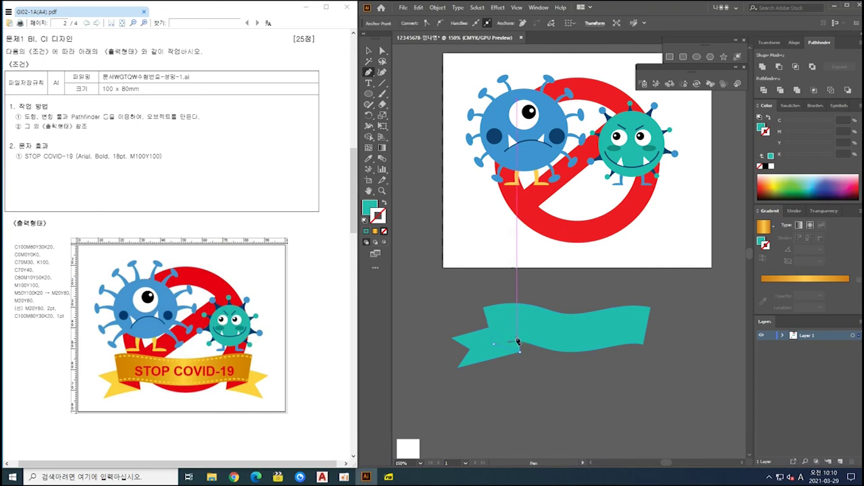
left_click(510, 332)
left_click(579, 389, "ctrl")
Color the small fold with the ring's red and the left ribbon tail with the yellow swatch.
left_click(515, 348, "ctrl")
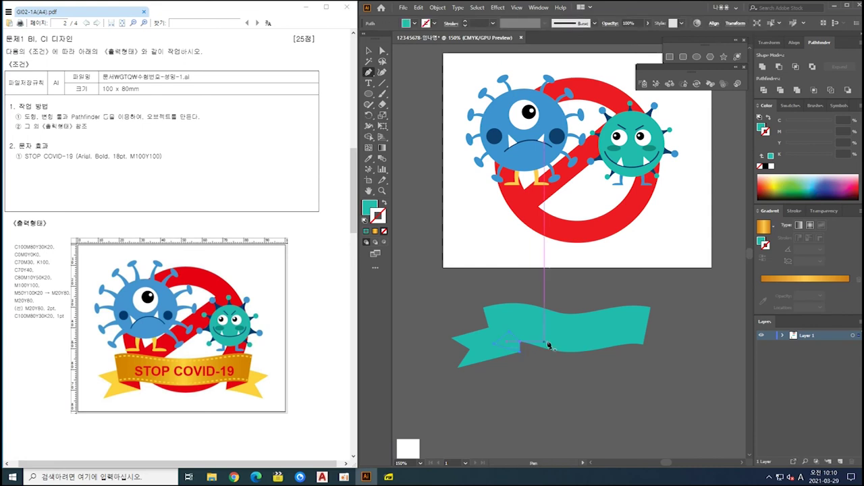
scroll(558, 355, "down", 1)
key("i")
left_click(582, 177)
left_click(508, 366, "ctrl")
left_click(507, 355, "ctrl")
left_click_drag(506, 382, 504, 322)
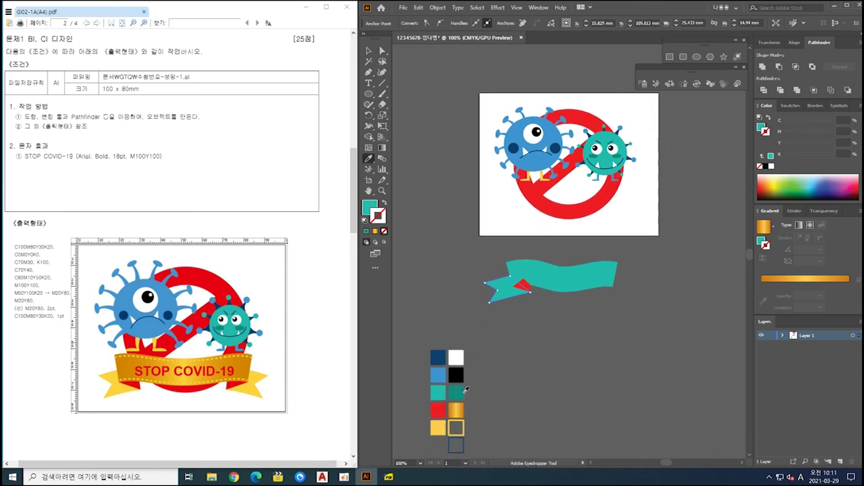
left_click(439, 426)
Fill the wavy band with the orange-gold gradient swatch and bring it in front of the fold and tail.
left_click(508, 344, "ctrl")
left_click(572, 277, "ctrl")
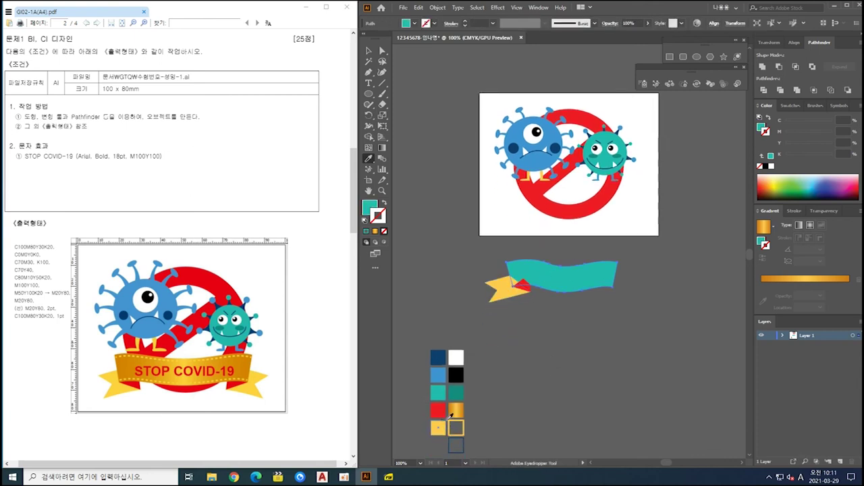
left_click(456, 410)
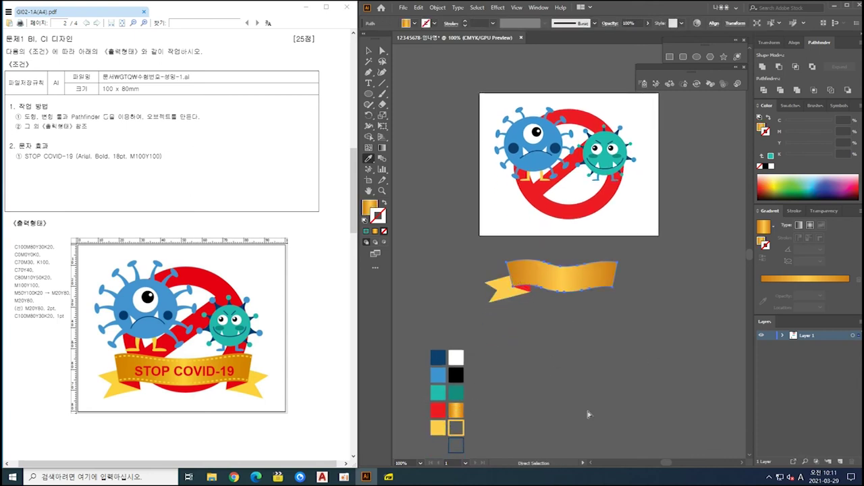
left_click(588, 415, "ctrl")
Make a left-right mirrored copy of the yellow tail and red fold with Reflect.
scroll(588, 414, "up", 1)
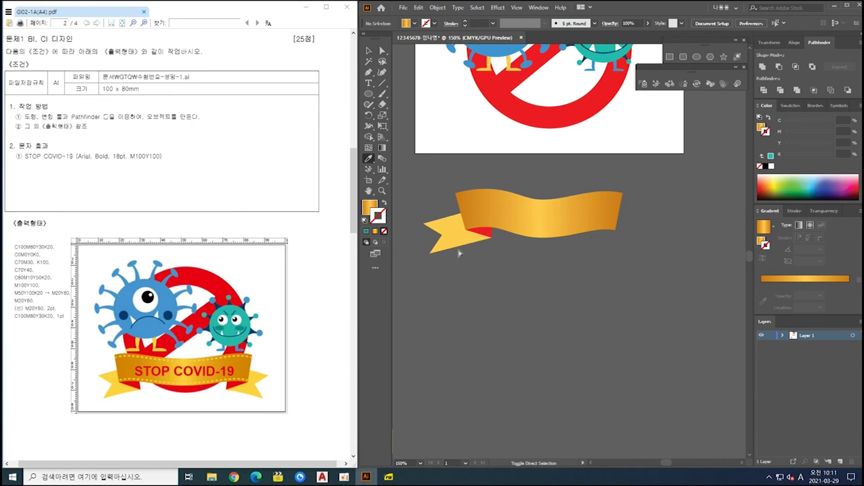
left_click(459, 253, "ctrl")
left_click(501, 259, "ctrl")
left_click(451, 236)
right_click(469, 236)
mouse_move(503, 377)
left_click(587, 400)
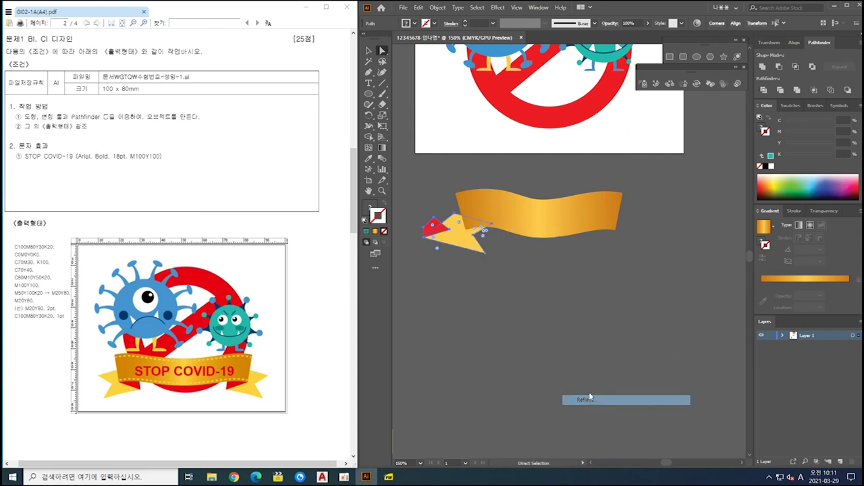
left_click(587, 306)
Place the mirrored tail and fold at the band's right end, behind the gradient band.
left_click_drag(459, 237, 626, 241)
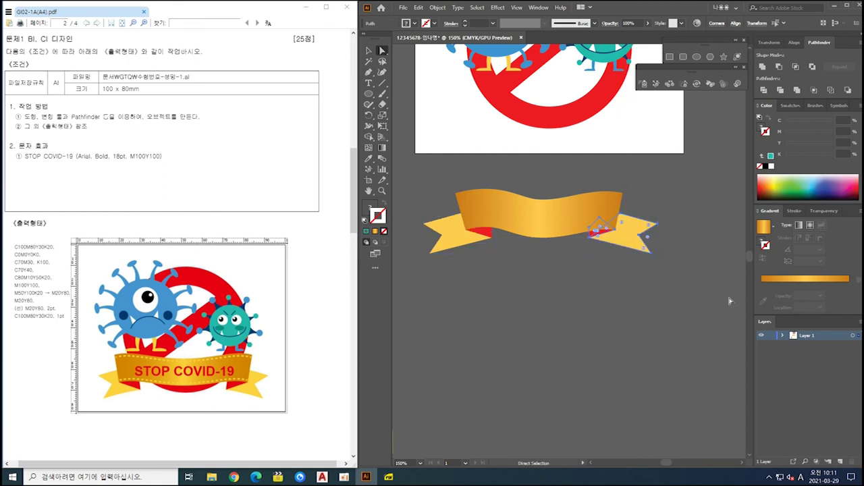
left_click(644, 311)
scroll(652, 279, "up", 3, "alt")
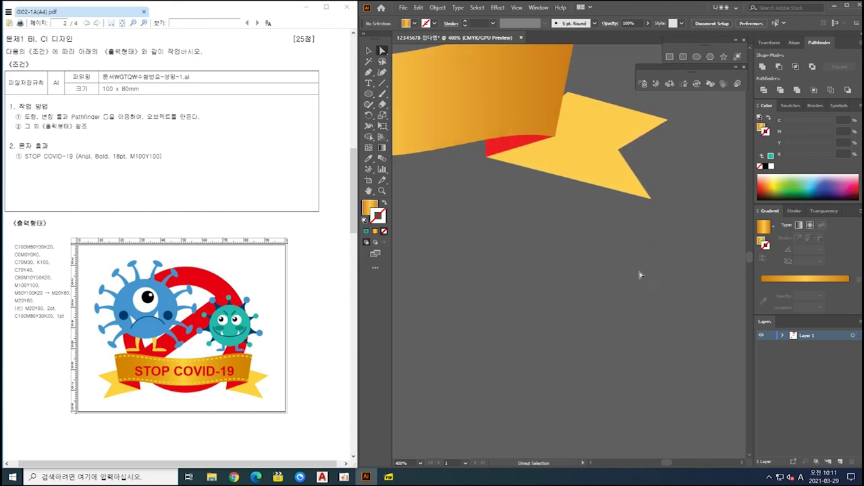
Nudge the right yellow tail and its red fold slightly left so they line up under the band's end.
scroll(653, 279, "up", 4)
left_click(550, 291)
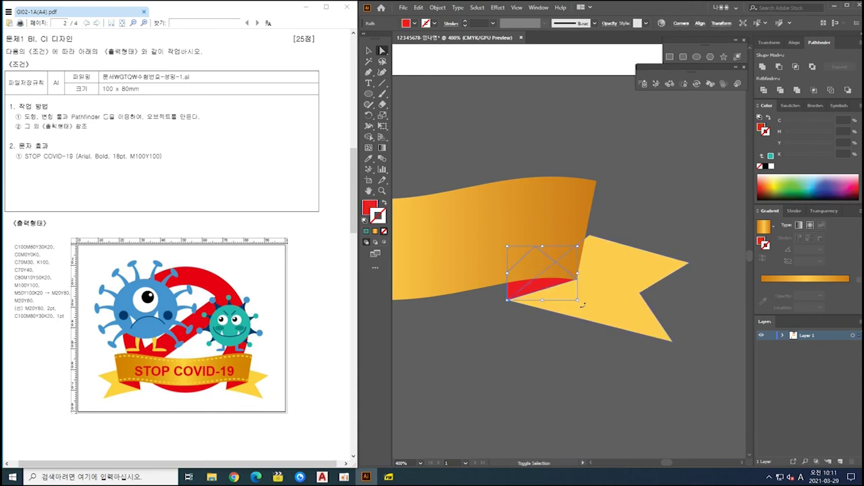
key("Right")
left_click(578, 329)
left_click(590, 307)
key("Left")
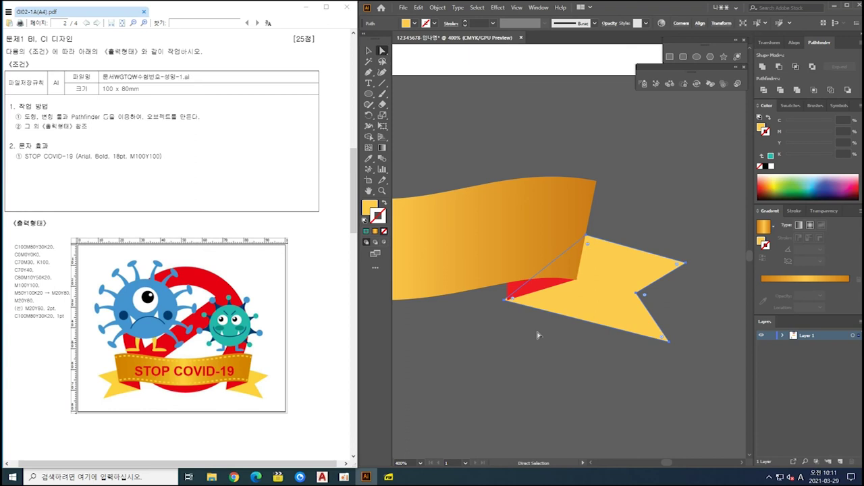
left_click(538, 335)
left_click(547, 289)
key("Left")
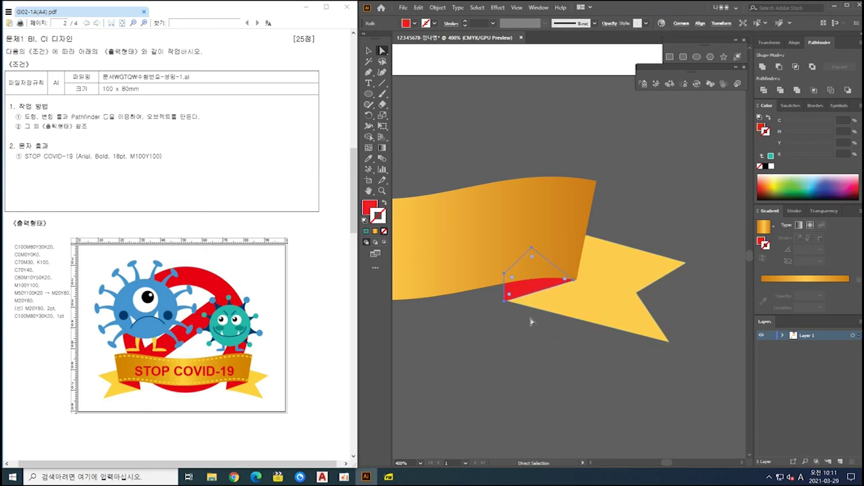
Adjust the right red fold's lower and outer corner points so they meet the yellow tail and the band's corner.
left_click(535, 354, "ctrl")
key("a")
left_click(535, 289)
left_click(550, 353, "ctrl")
left_click(522, 289)
scroll(525, 303, "up", 2)
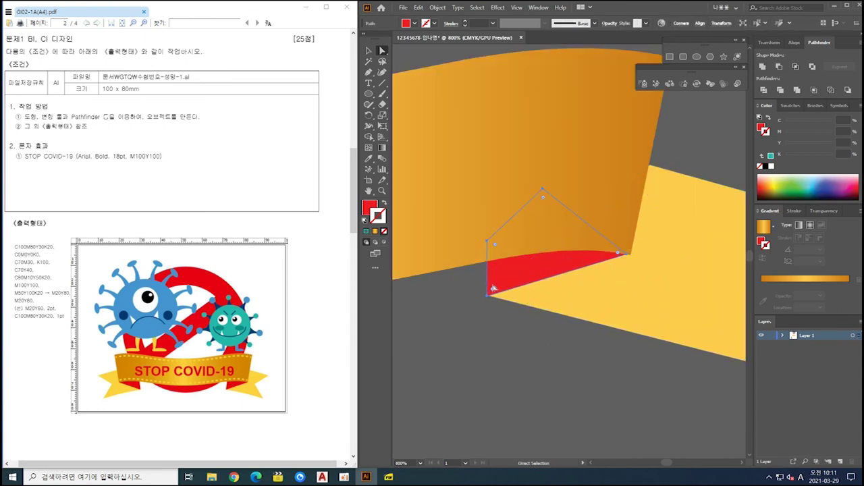
left_click(488, 297)
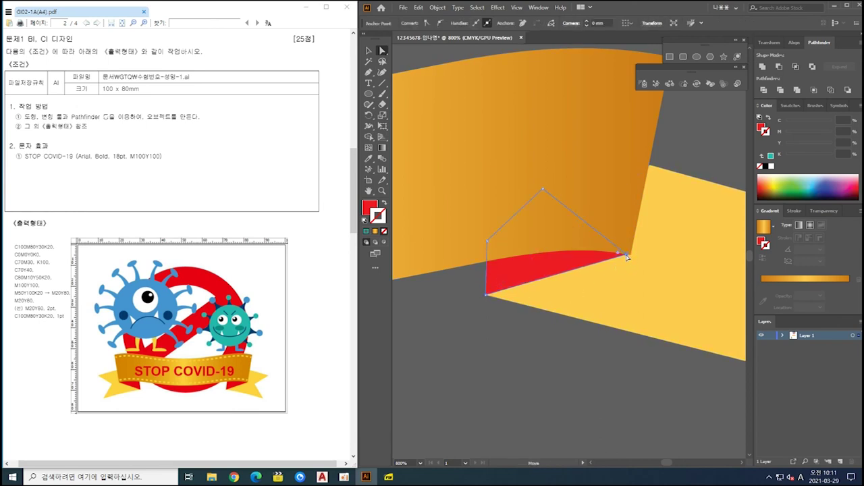
left_click_drag(628, 255, 632, 258)
left_click(513, 428, "ctrl")
scroll(511, 426, "down", 3)
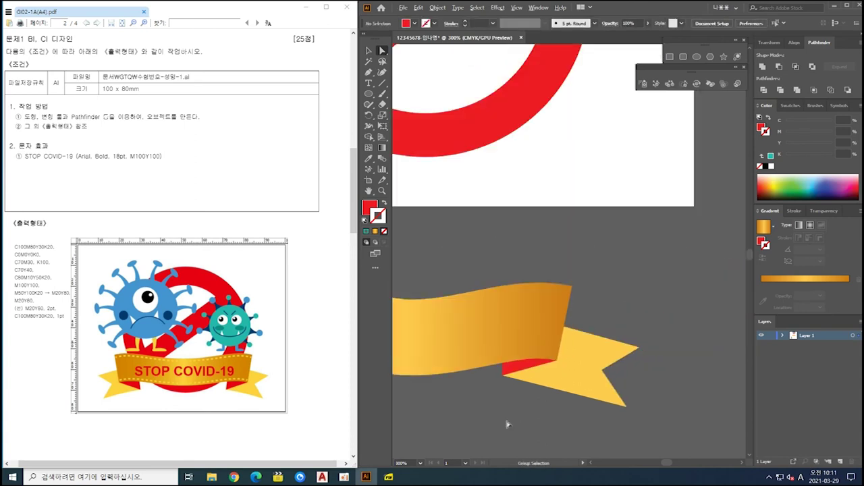
Draw an open wavy path with the Pen tool just inside the band's upper edge, from side to side.
left_click_drag(503, 423, 677, 410)
scroll(640, 402, "down", 1)
left_click_drag(610, 431, 595, 376)
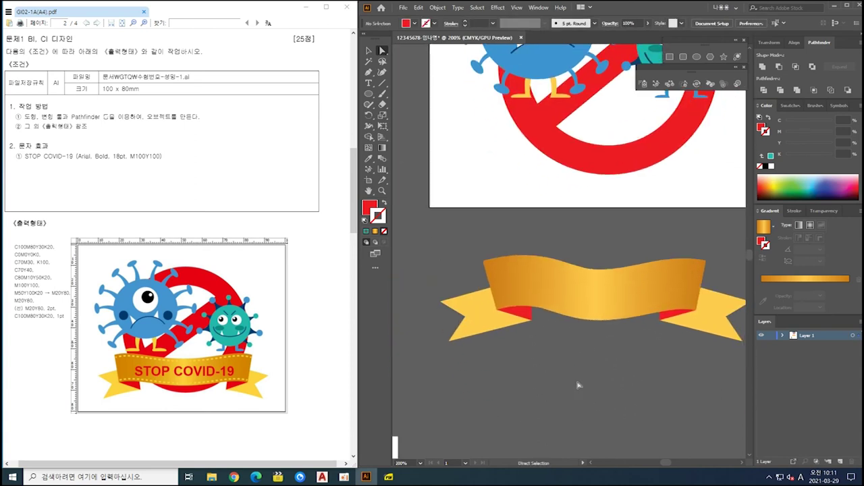
key("p")
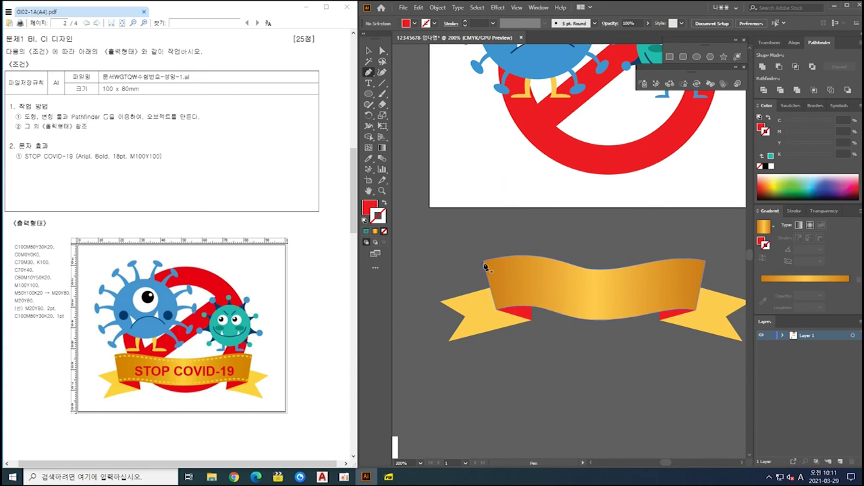
left_click(484, 263)
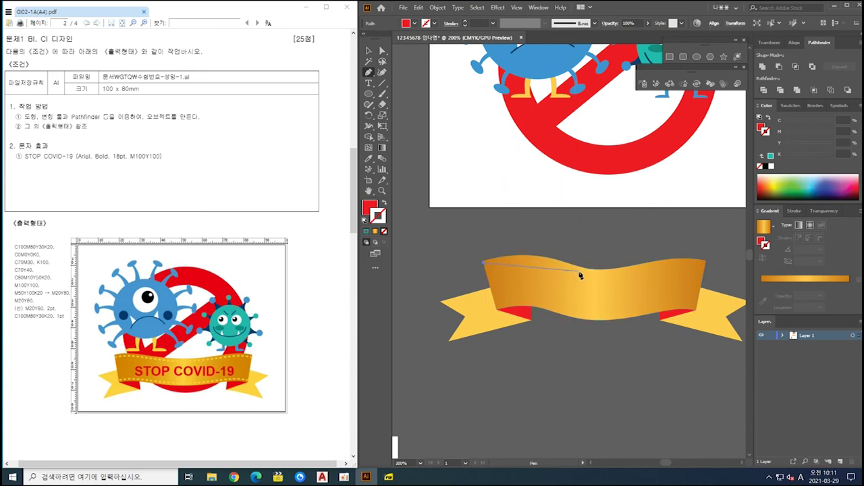
left_click_drag(579, 273, 611, 291)
left_click(578, 272)
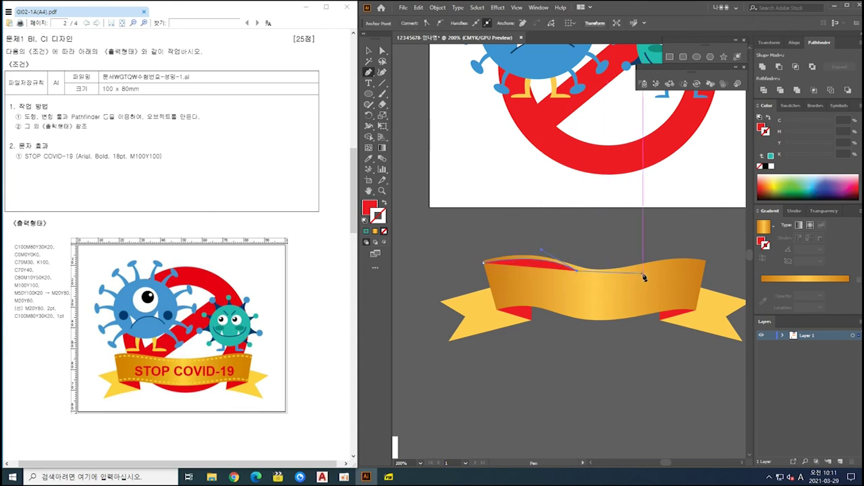
left_click_drag(634, 273, 662, 261)
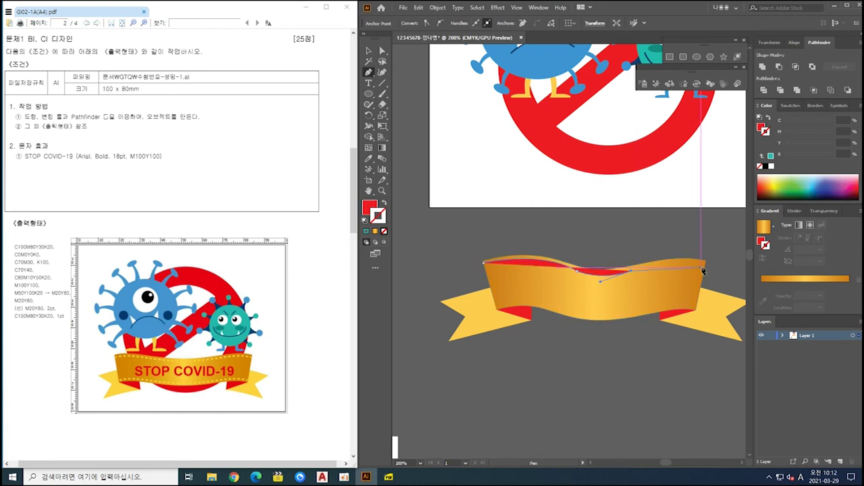
left_click_drag(706, 268, 737, 279)
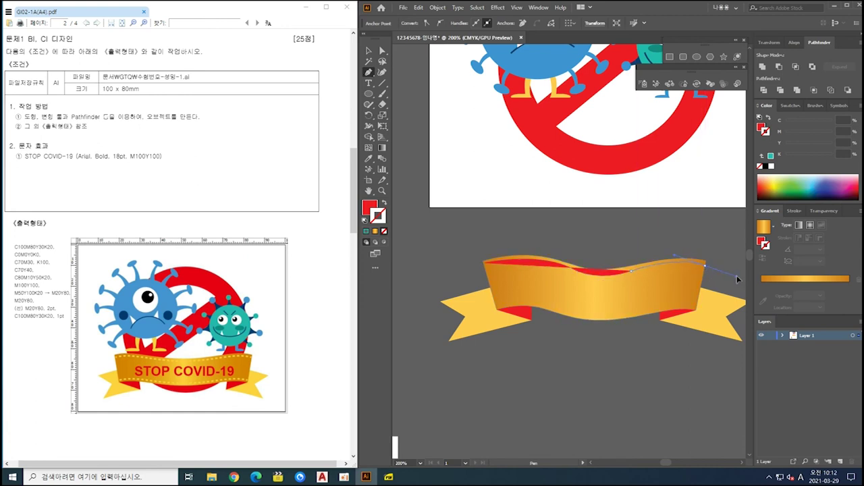
left_click(706, 237, "ctrl")
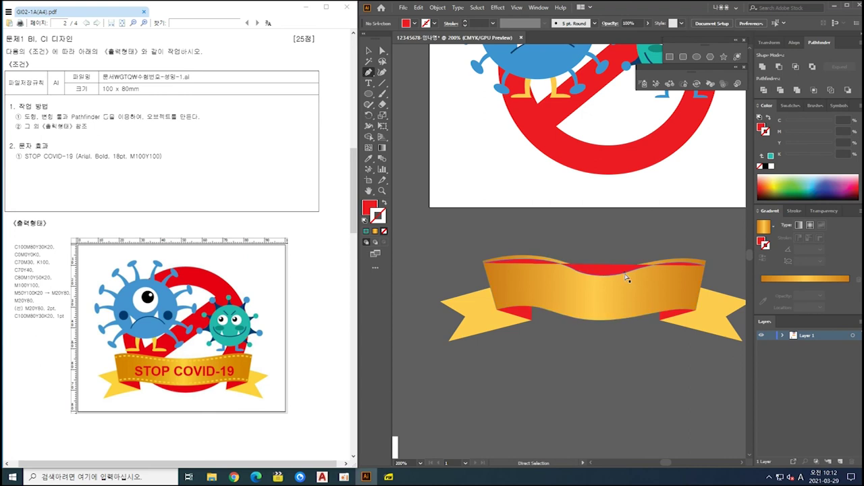
Give the wavy path the yellow outline swatch's look, with no fill and a 2 pt M20 Y80 stroke.
left_click(624, 275, "ctrl")
scroll(528, 332, "down", 2)
left_click_drag(530, 368, 540, 298)
key("i")
left_click(463, 384)
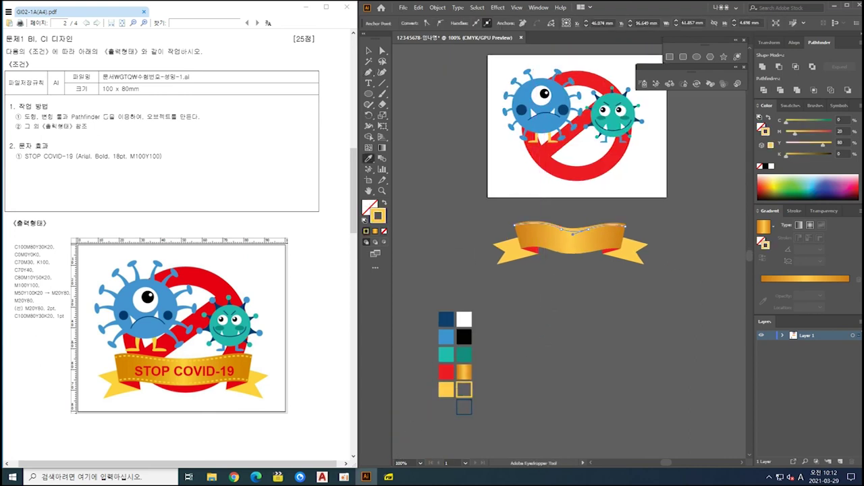
Turn the wavy path into a dashed line with 4 pt dashes and 3 pt gaps.
left_click(794, 211)
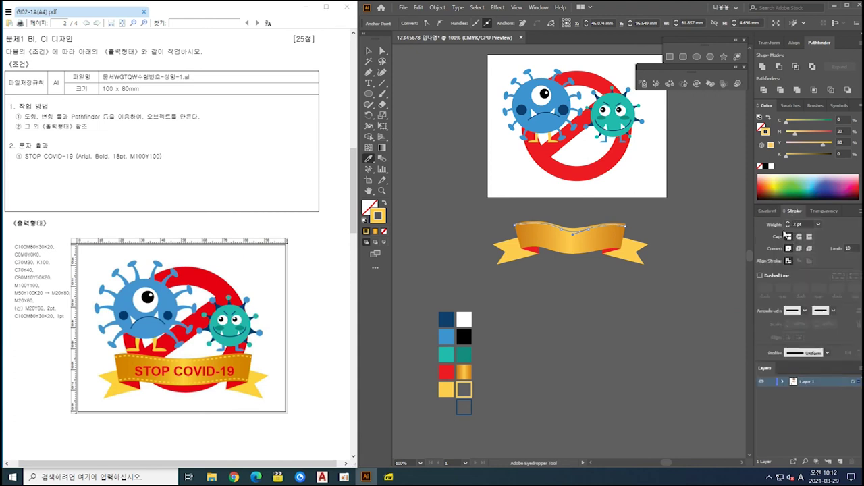
left_click(760, 277)
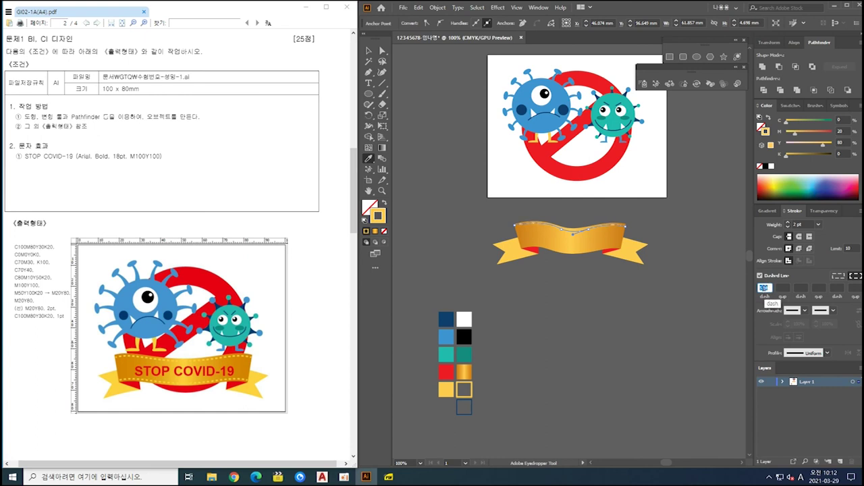
left_click(652, 320, "ctrl")
scroll(619, 308, "up", 1)
left_click_drag(634, 245, 620, 308)
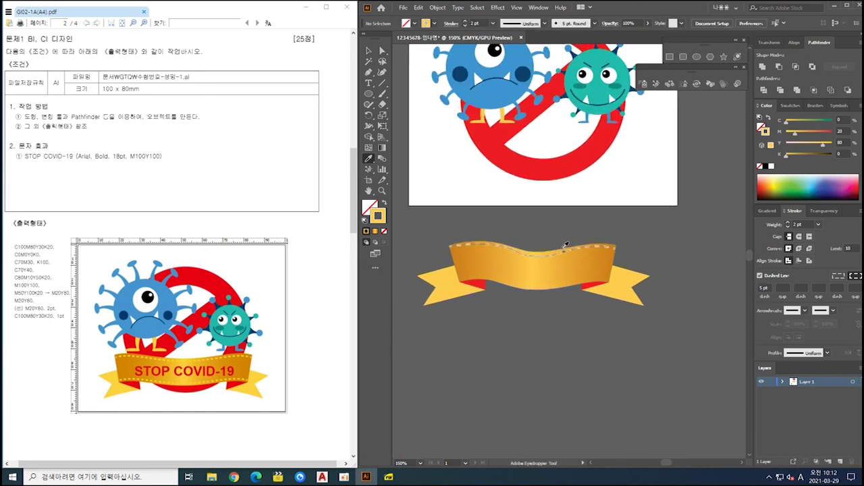
left_click(545, 255)
left_click(782, 286)
type("0")
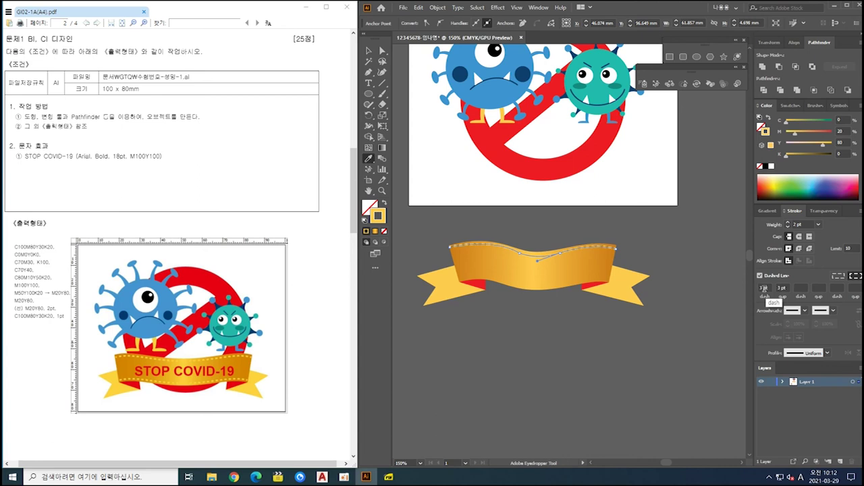
scroll(764, 289, "up", 1)
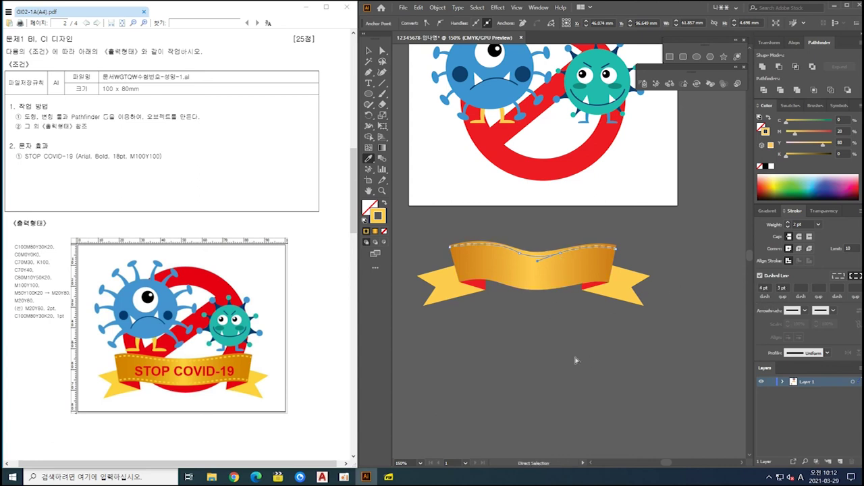
Copy the dashed line to the band's lower edge and pull both end points in to the slanted sides.
key("v")
left_click_drag(553, 258, 566, 284)
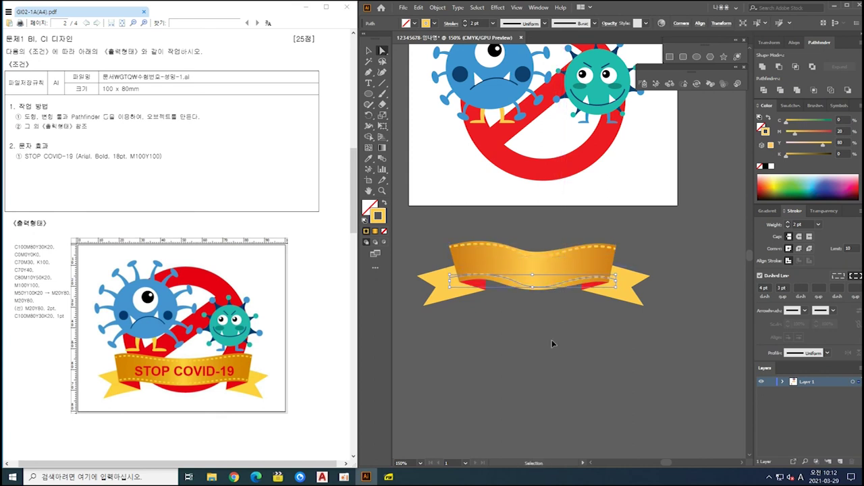
scroll(621, 280, "up", 3)
left_click_drag(638, 271, 621, 264)
left_click_drag(475, 322, 529, 324)
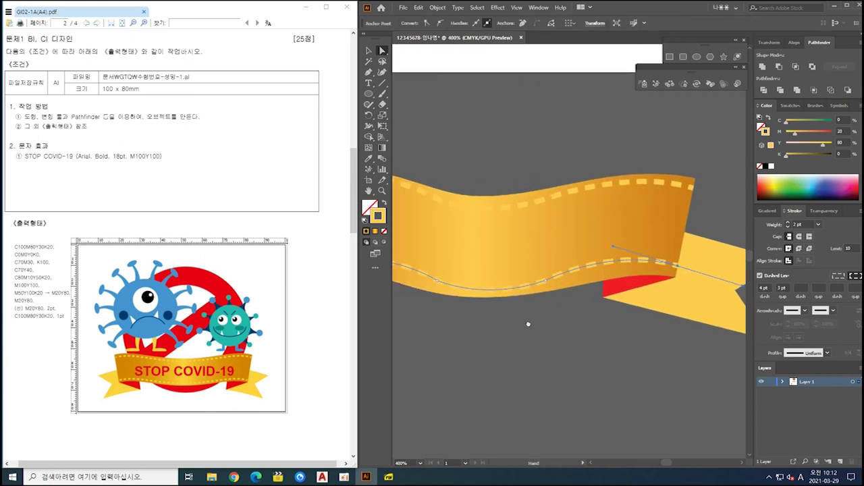
left_click_drag(675, 270, 695, 273)
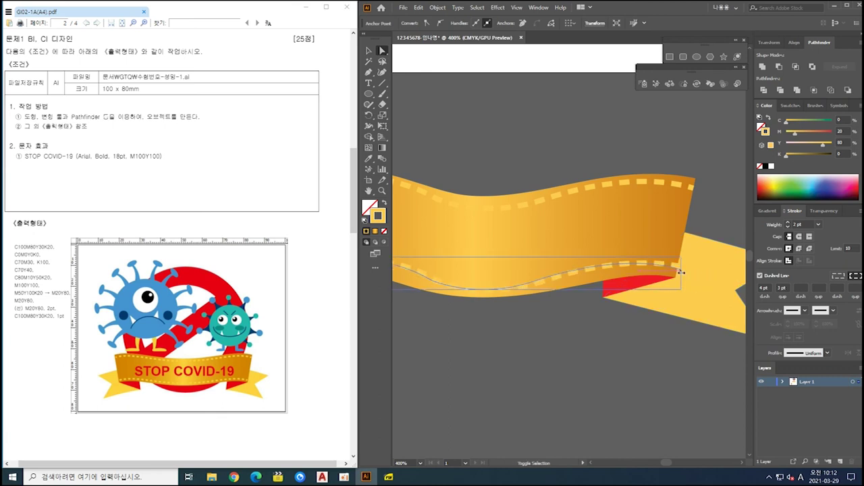
scroll(567, 324, "down", 2)
scroll(567, 324, "left", 2)
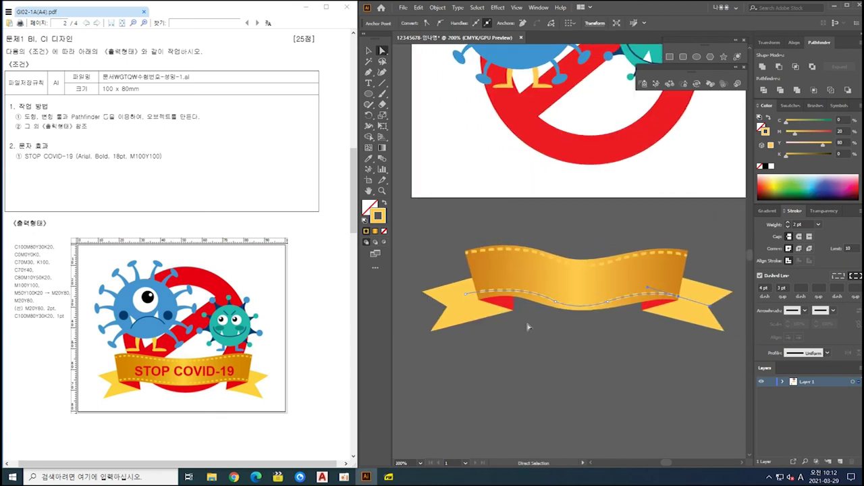
scroll(468, 299, "up", 2)
left_click_drag(457, 295, 481, 295)
left_click(622, 378)
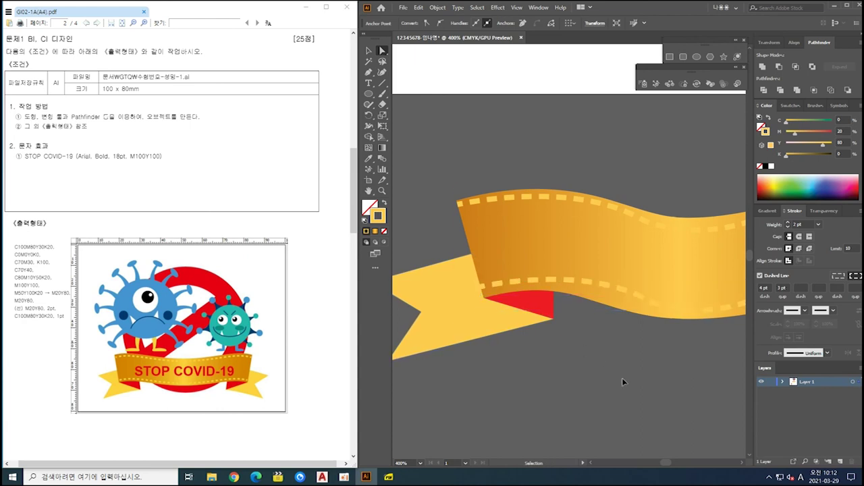
Add the point text "STOP COVID-19" on the empty area below the ribbon.
scroll(623, 379, "down", 2)
left_click_drag(625, 380, 559, 320)
scroll(474, 339, "down", 2)
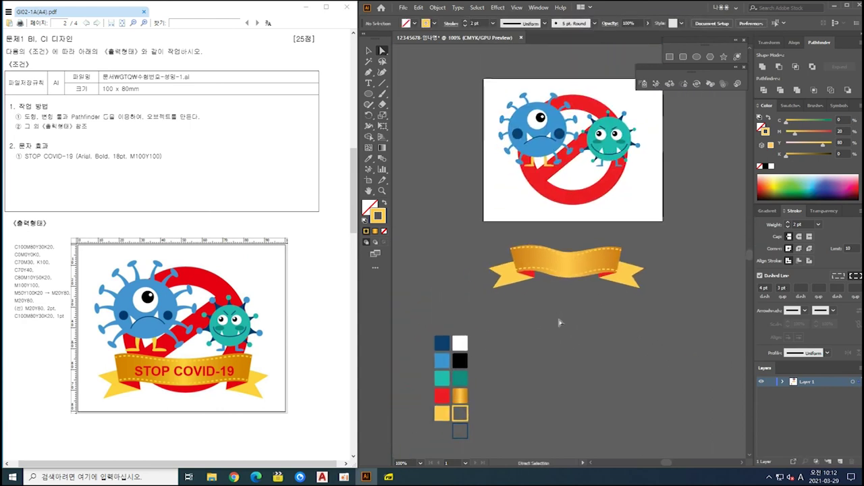
key("t")
key("ctrl+t")
left_click(521, 312)
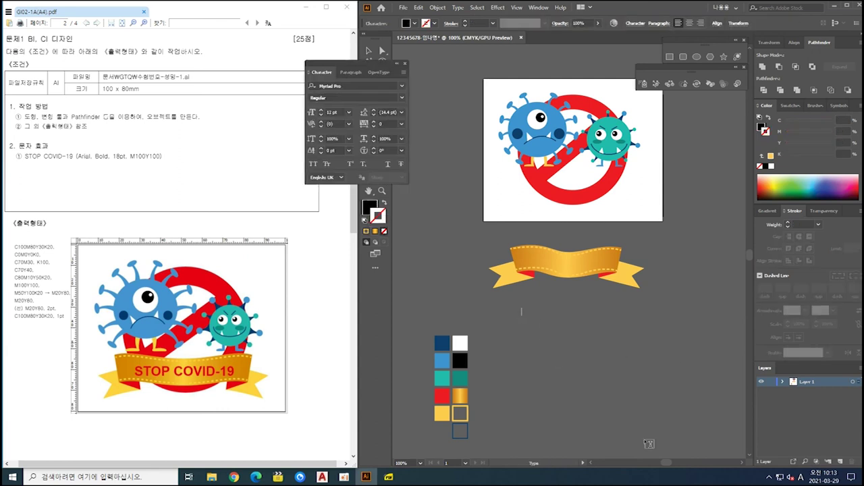
key("Hangul")
type("ㄴ")
key("Escape")
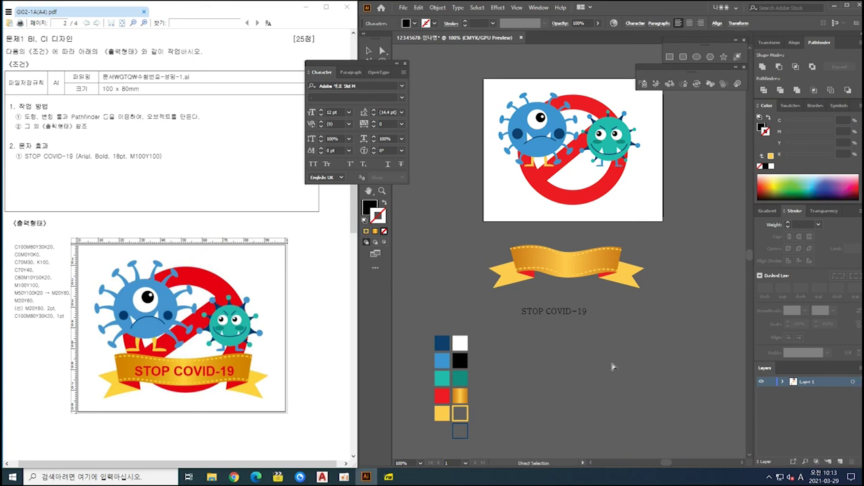
Set the STOP COVID-19 text to Arial Bold at 18 pt.
left_click_drag(515, 309, 514, 305)
left_click(367, 86)
type("A")
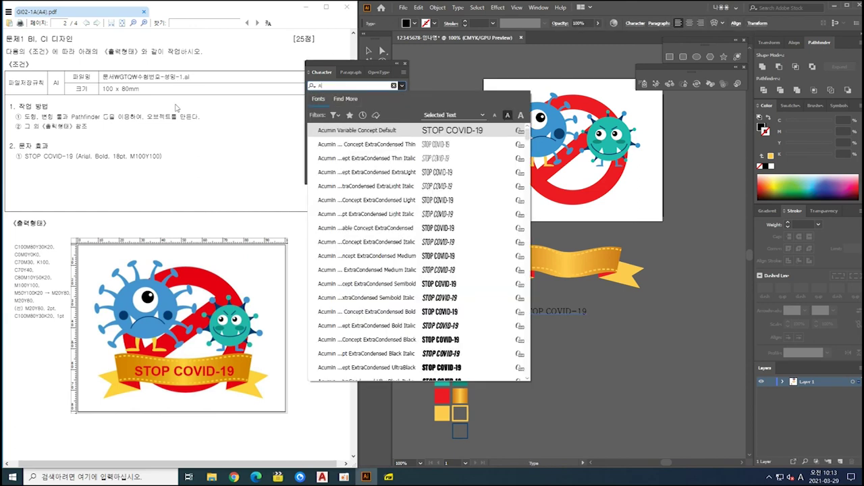
type("riall")
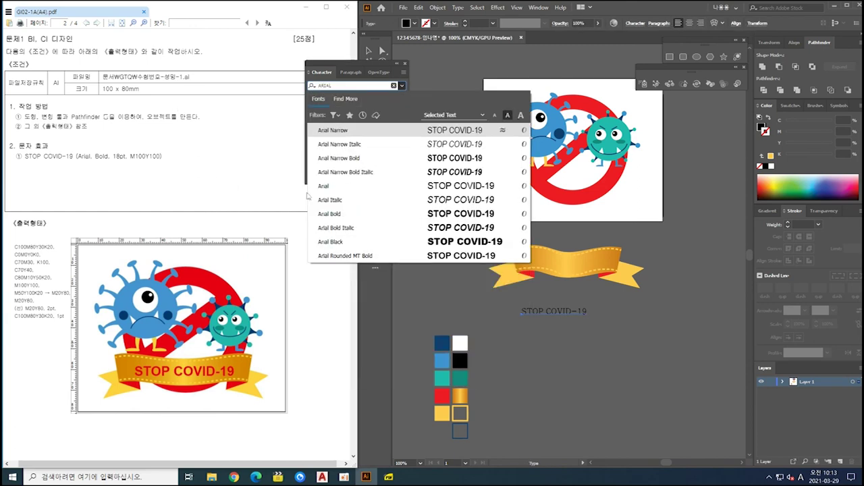
left_click(340, 188)
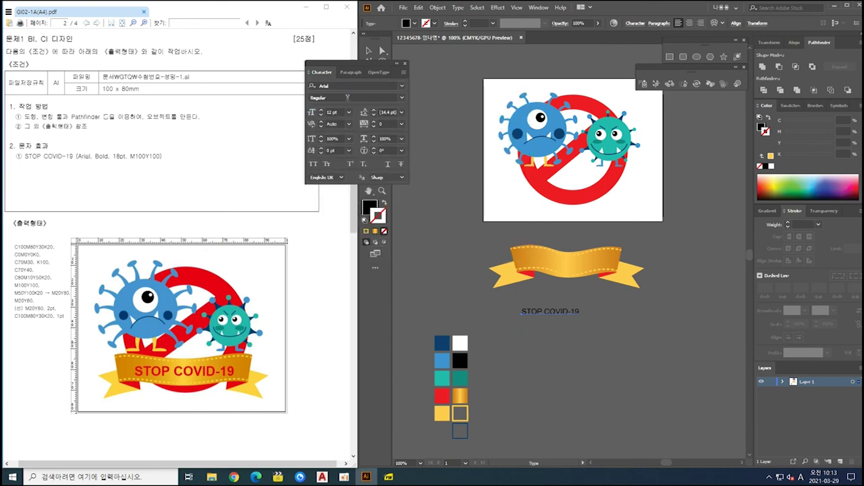
left_click(400, 97)
left_click(322, 166)
left_click(336, 112)
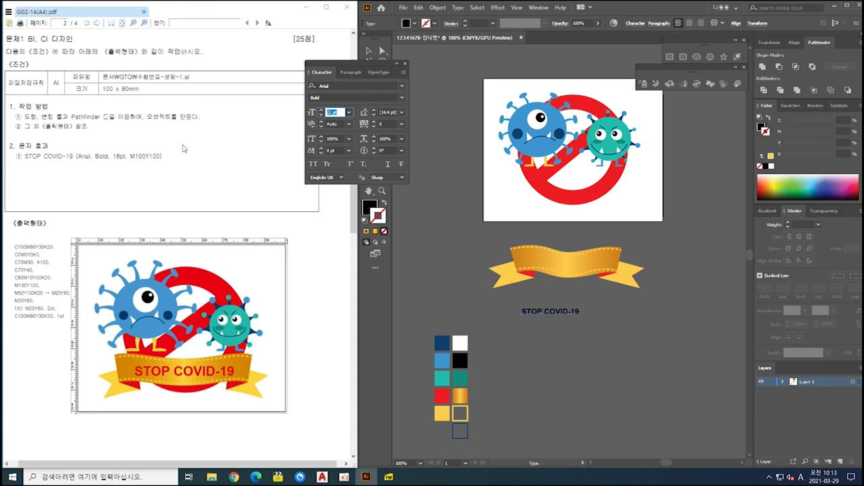
type("18")
key("Return")
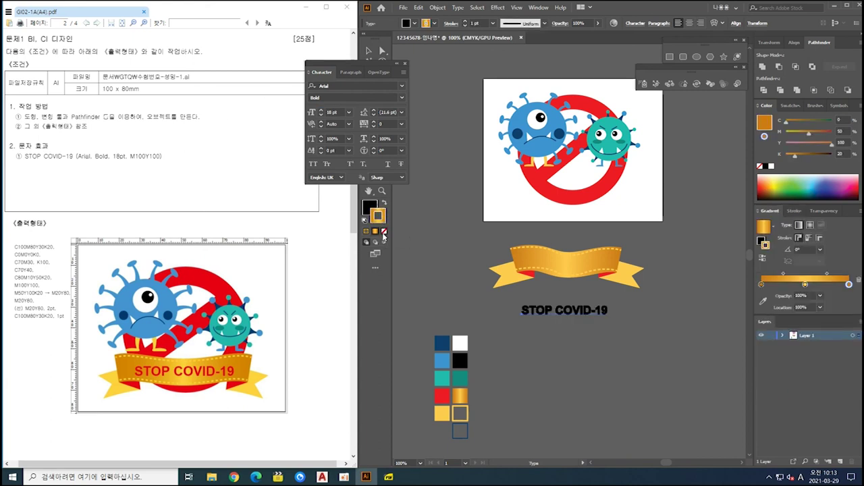
Remove the text's stroke and set its fill color to M100 Y100 K0.
left_click(384, 231)
double_click(369, 210)
left_click_drag(652, 360, 515, 383)
key("Tab")
type("100")
key("Tab")
type("100")
key("Tab")
type("0")
key("Return")
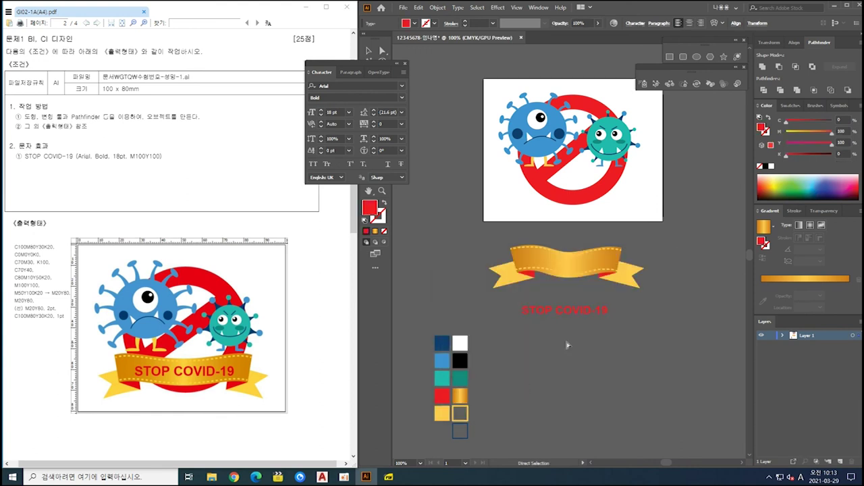
Center-align the STOP COVID-19 text and place it in the middle of the ribbon's gradient band.
left_click(351, 71)
left_click(328, 87)
key("ctrl")
left_click_drag(523, 319, 573, 268)
key("Up")
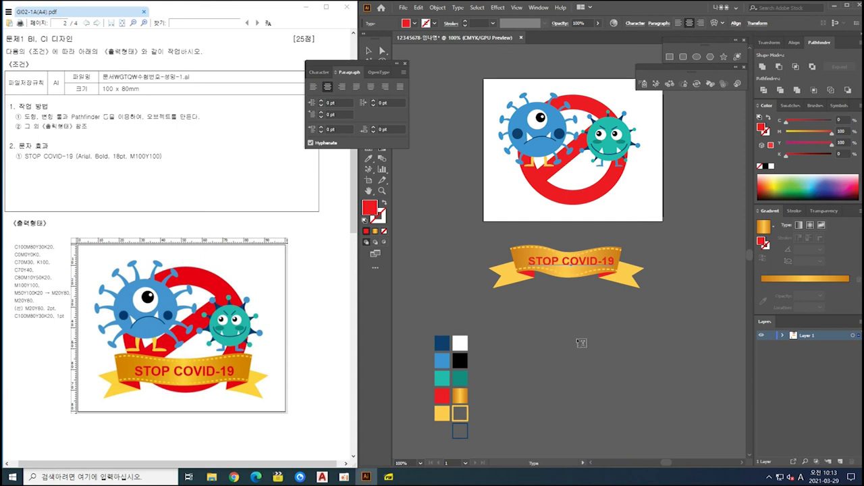
left_click(616, 355, "ctrl")
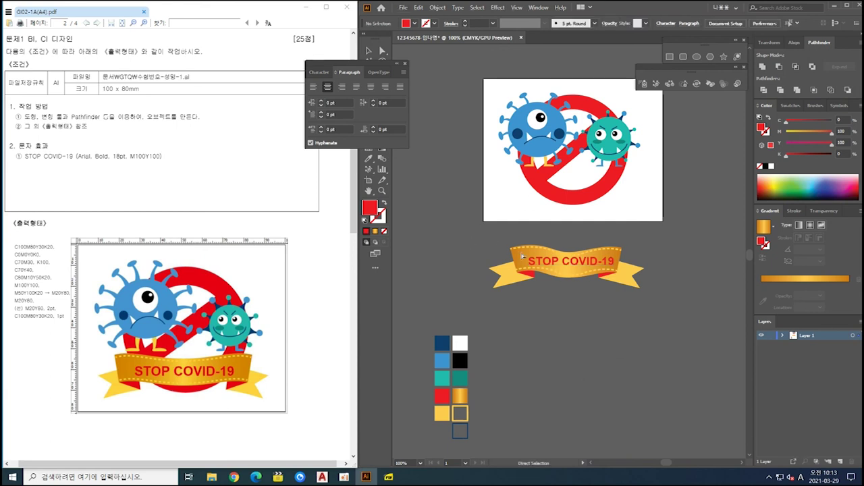
Move the ribbon with its STOP COVID-19 text onto the artboard, over the lower part of the red prohibition ring.
left_click_drag(675, 348, 628, 371)
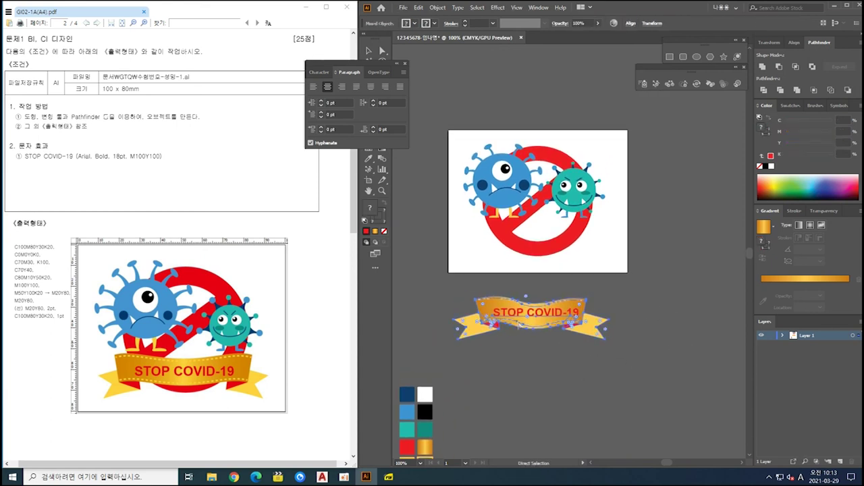
left_click_drag(536, 317, 540, 253)
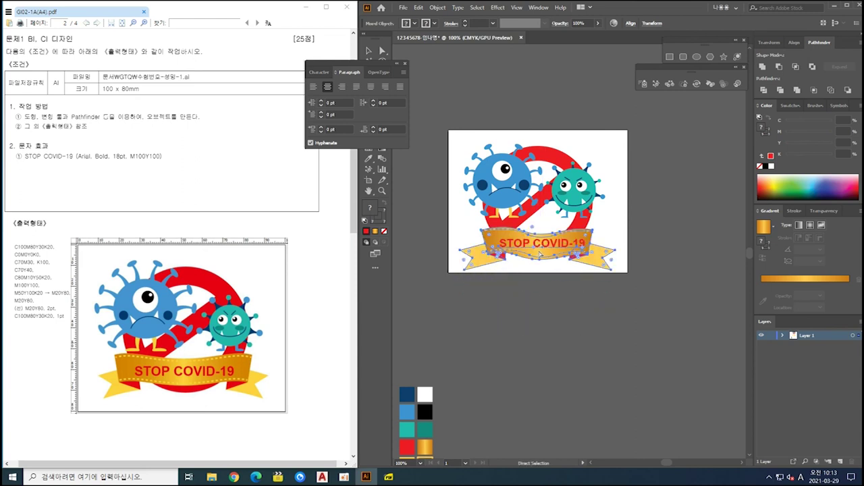
left_click_drag(541, 246, 546, 247)
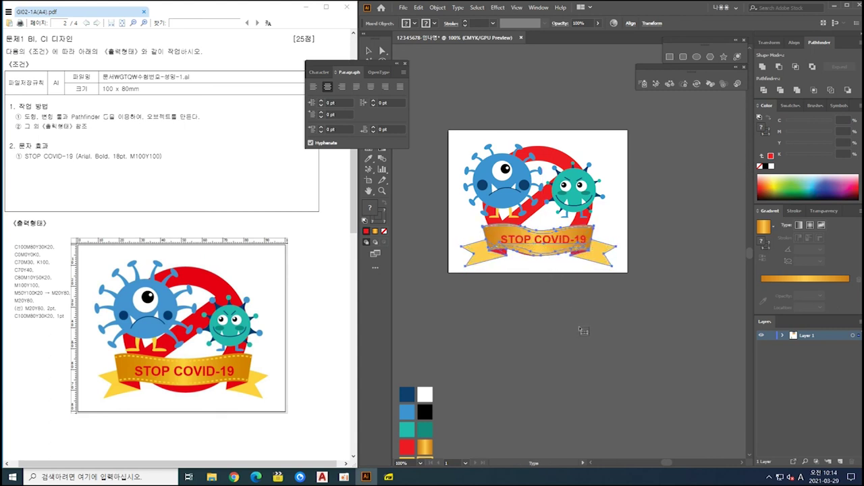
Nudge the ribbon and text slightly up and to the left to center them on the red ring.
key("Up")
key("Up")
key("Up")
key("Up")
key("Up")
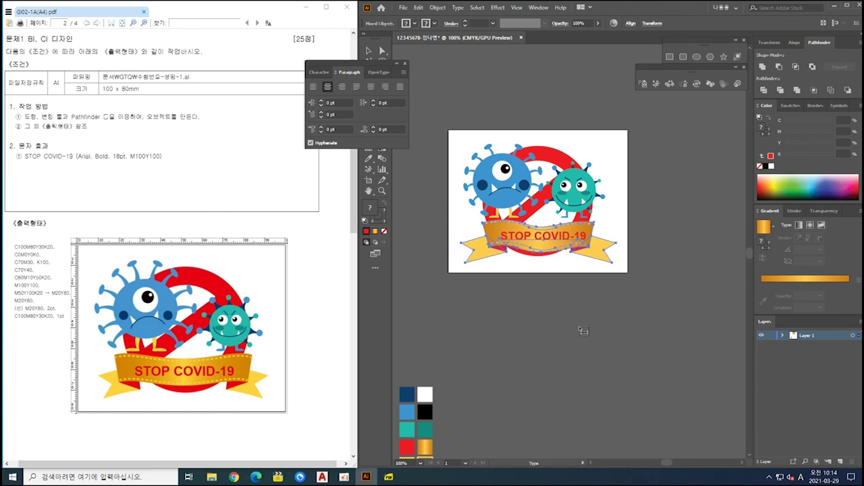
key("Right")
key("Left")
key("Left")
key("Left")
key("Left")
key("Left")
key("Left")
Select the whole emblem, shift it slightly right and up to center it on the artboard, and deselect it.
key("a")
left_click(520, 378)
left_click_drag(650, 309, 603, 363)
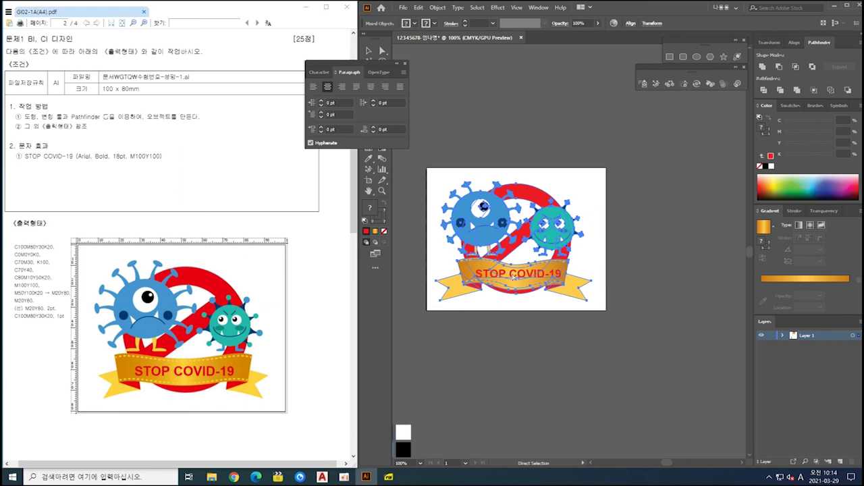
key("v")
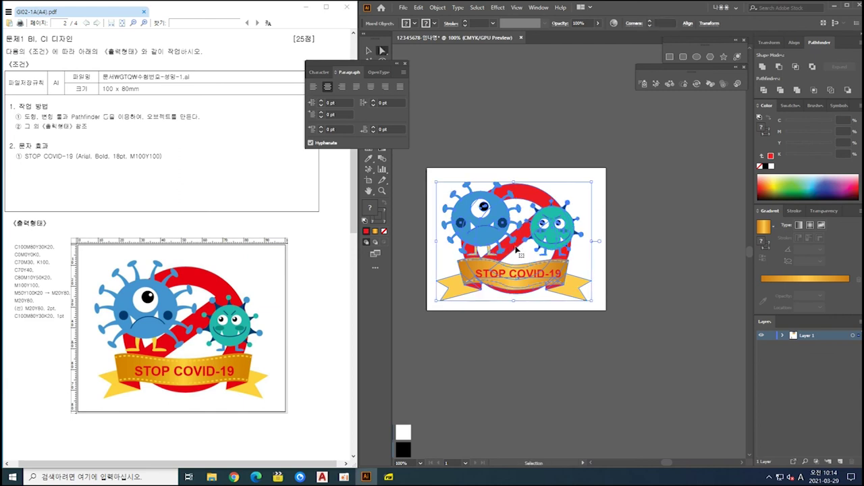
left_click_drag(517, 251, 520, 249)
key("Left")
key("Left")
key("Left")
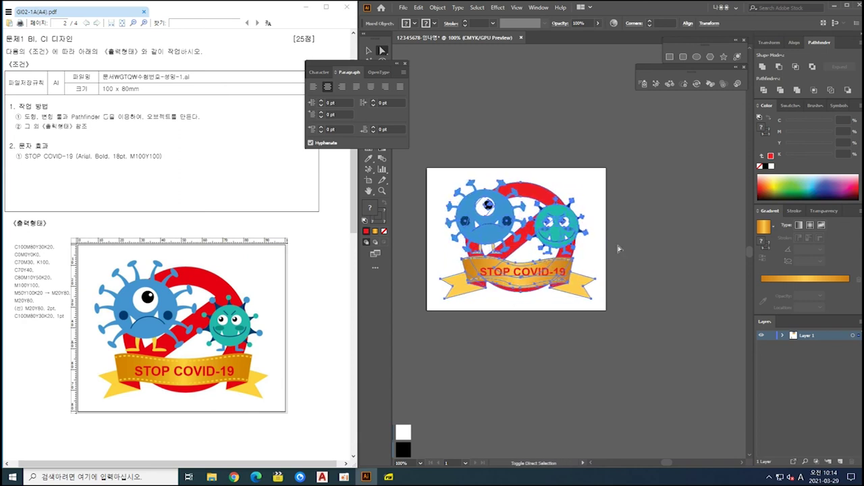
left_click(670, 248, "ctrl")
Delete all the color sample squares below the artboard.
key("ctrl+minus")
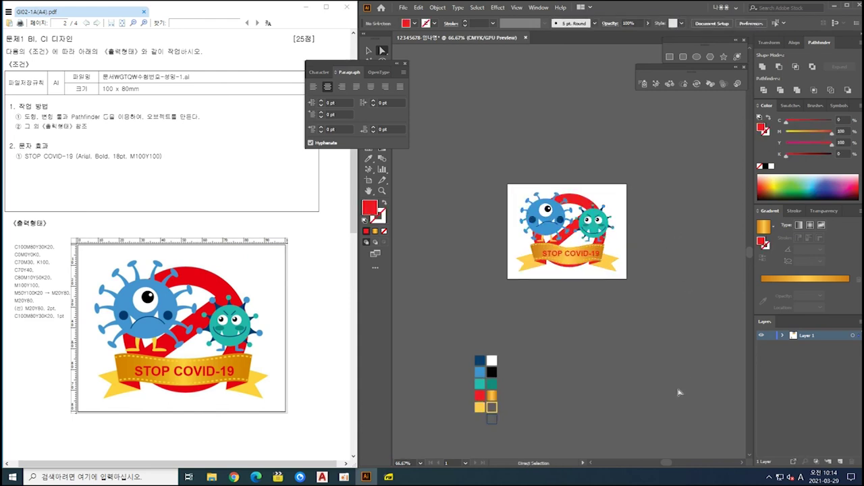
left_click_drag(652, 343, 641, 362)
scroll(535, 458, "down", 2)
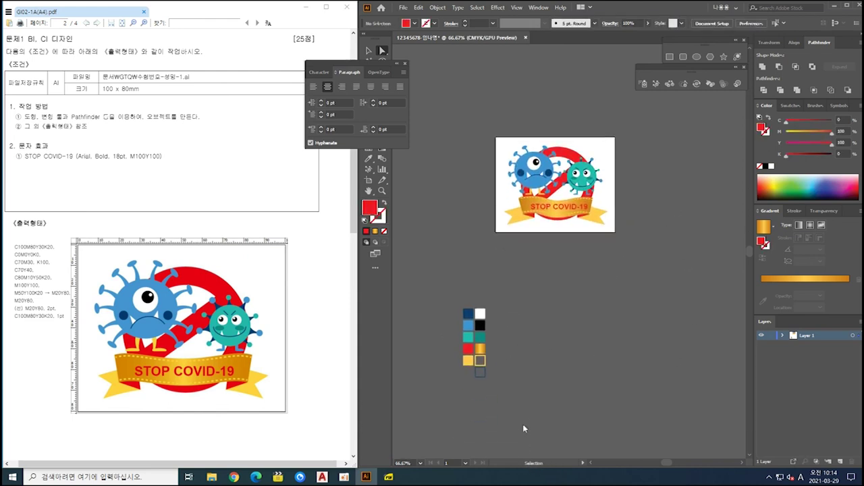
left_click_drag(522, 424, 455, 301)
key("Delete")
scroll(519, 342, "up", 1)
left_click_drag(551, 280, 512, 403)
scroll(532, 346, "up", 1)
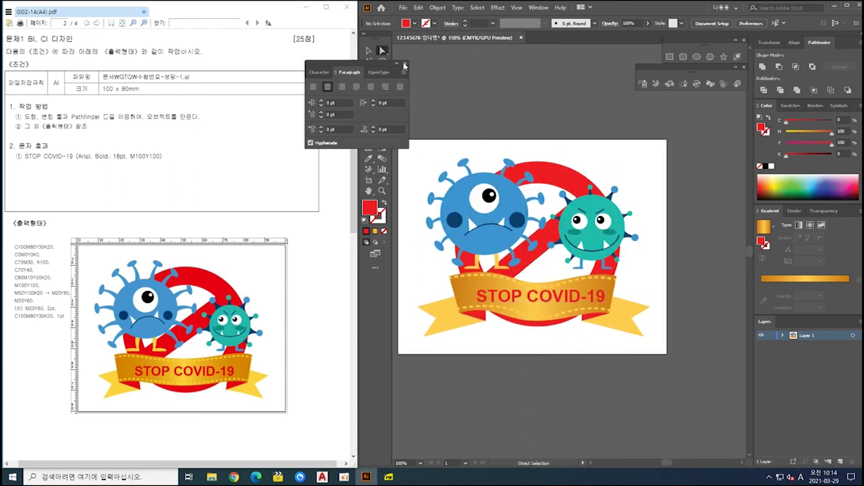
Save the document to the desktop as an Adobe Illustrator file in Illustrator 2020 format with the default options.
left_click_drag(544, 275, 586, 280)
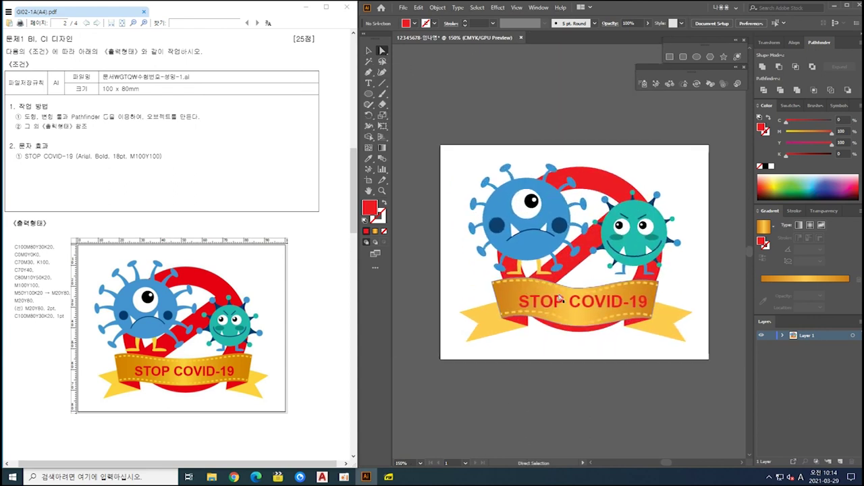
key("ctrl+s")
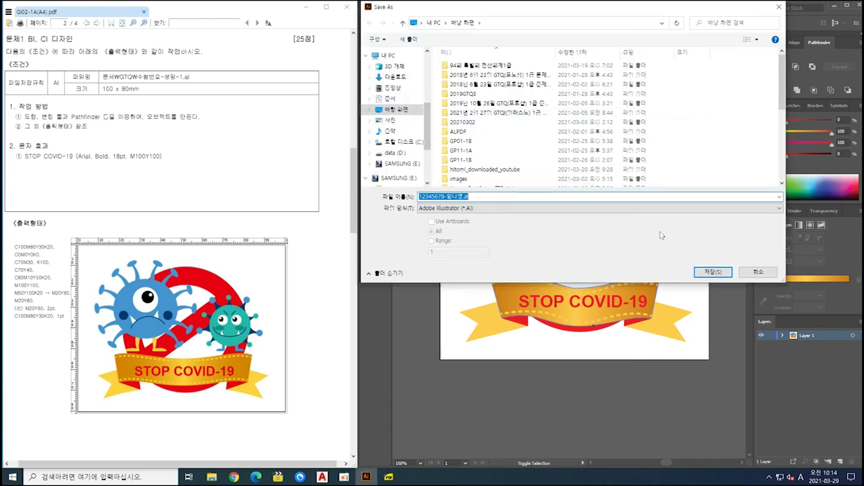
left_click(713, 272)
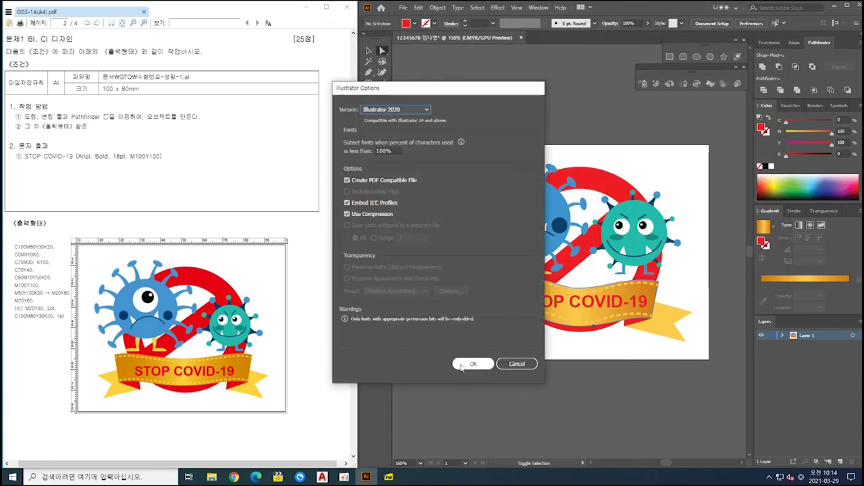
left_click(473, 364)
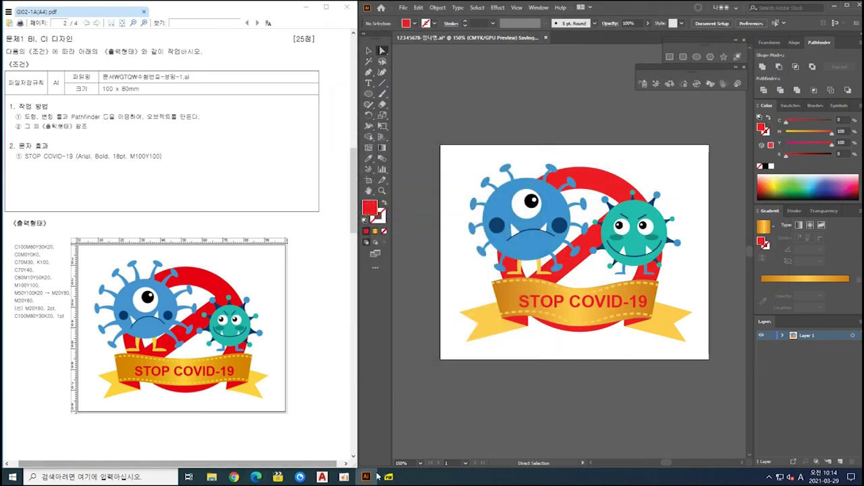